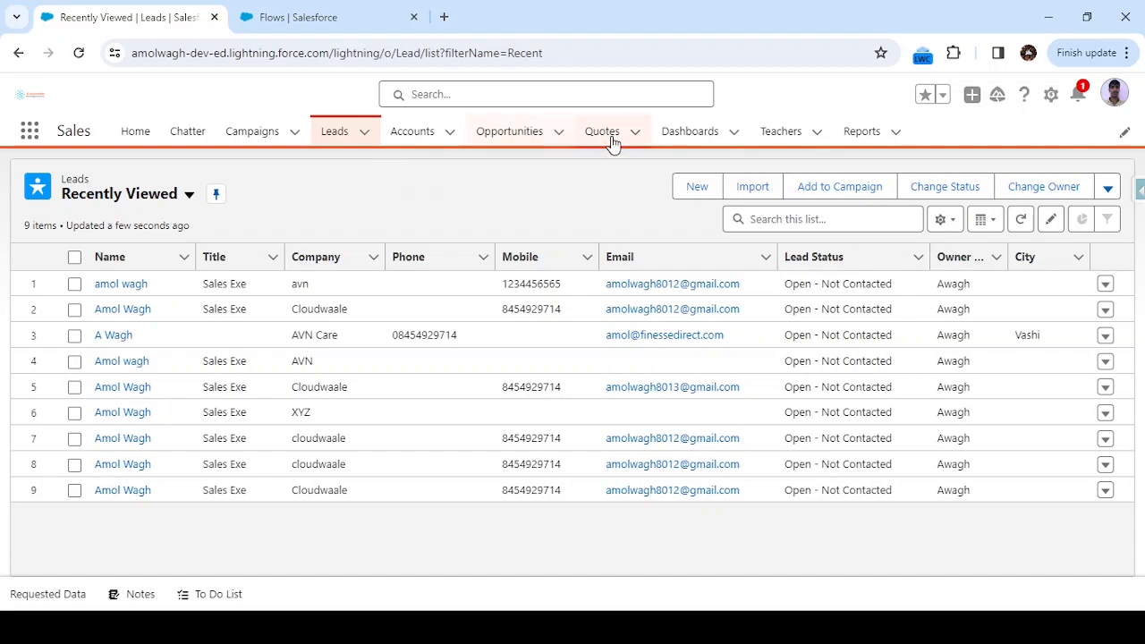
Open the Cloudwaale Pvt Ltd account and list its four related contacts with their emails.
{"action": "left_click", "coordinate": [416, 134]}
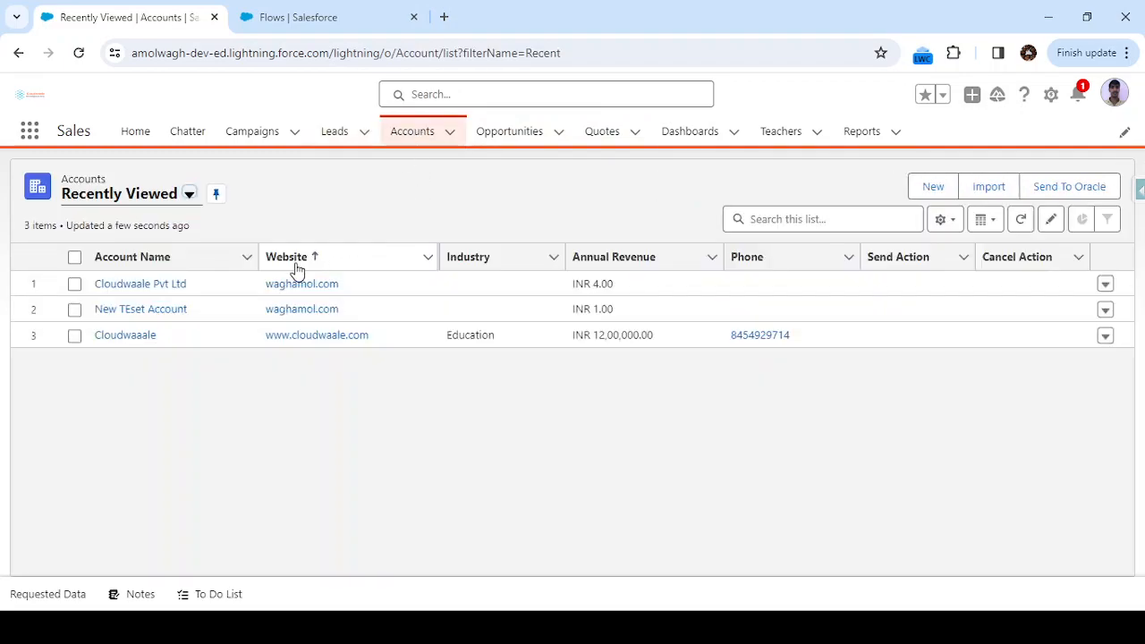
{"action": "left_click", "coordinate": [163, 283]}
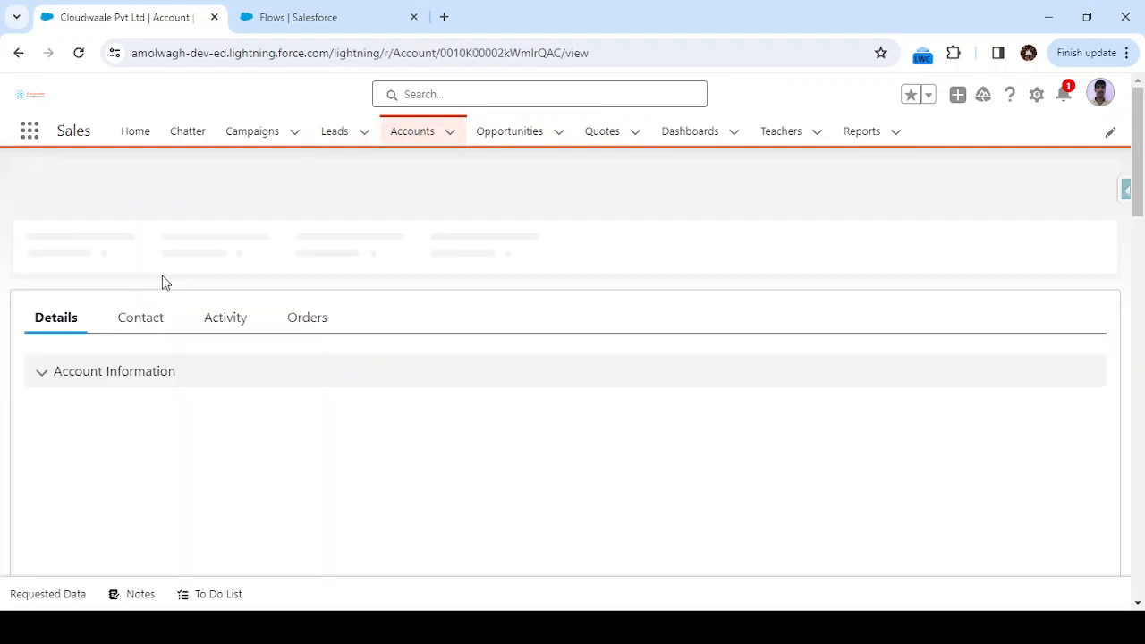
{"action": "left_click", "coordinate": [127, 316]}
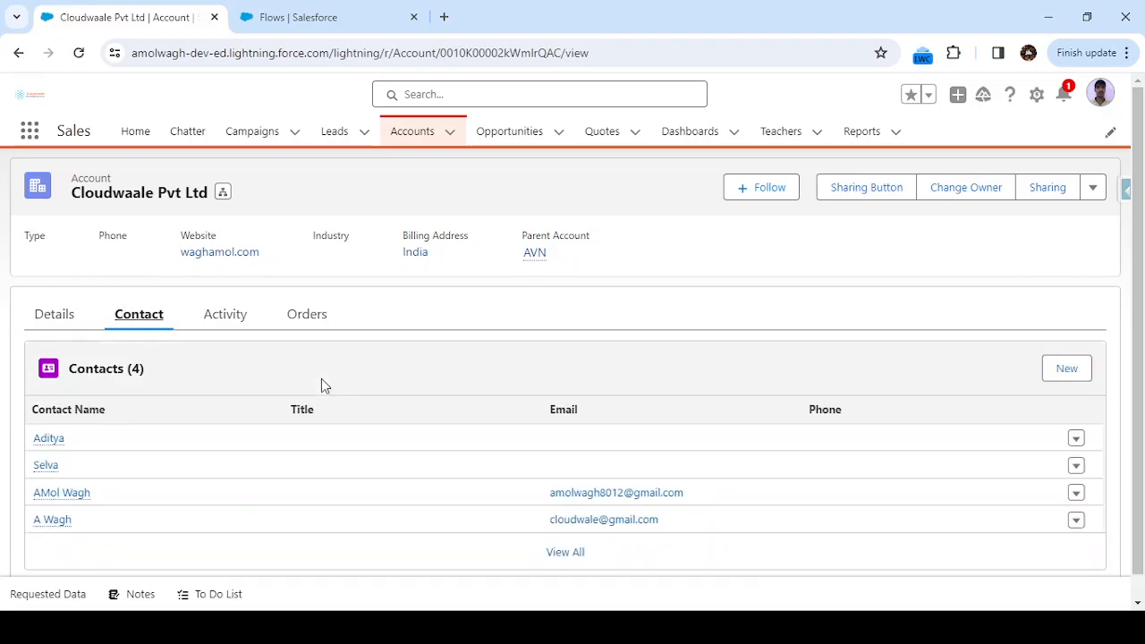
{"action": "scroll", "coordinate": [324, 385], "scroll_direction": "down", "scroll_amount": 1}
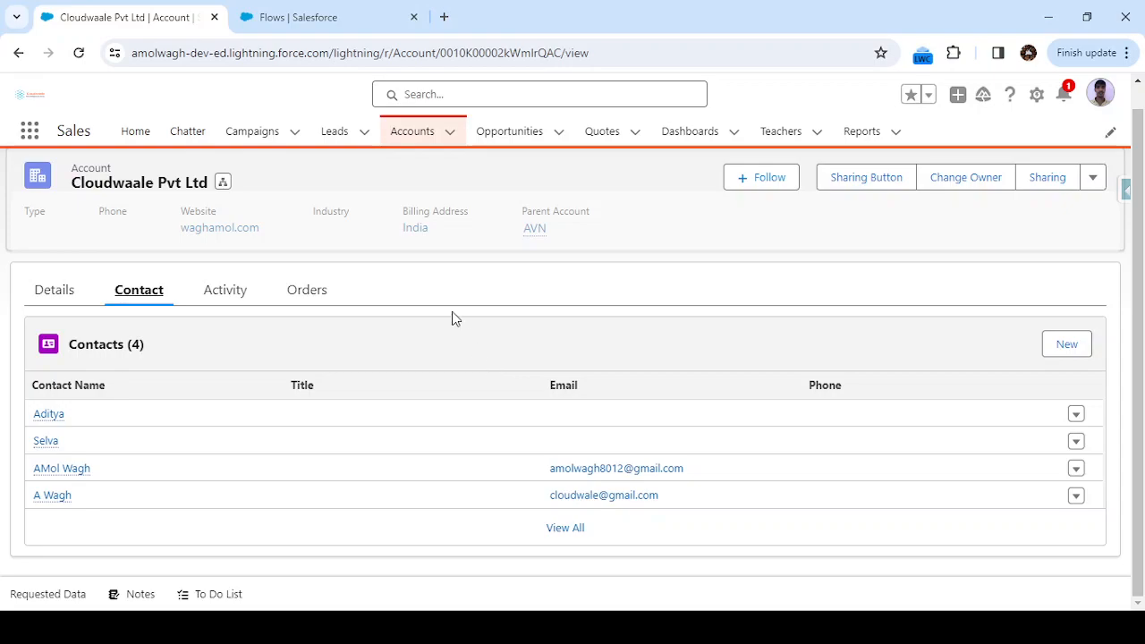
From Setup, go to the Flows list under Process Automation and start a New Flow.
{"action": "left_click", "coordinate": [315, 21]}
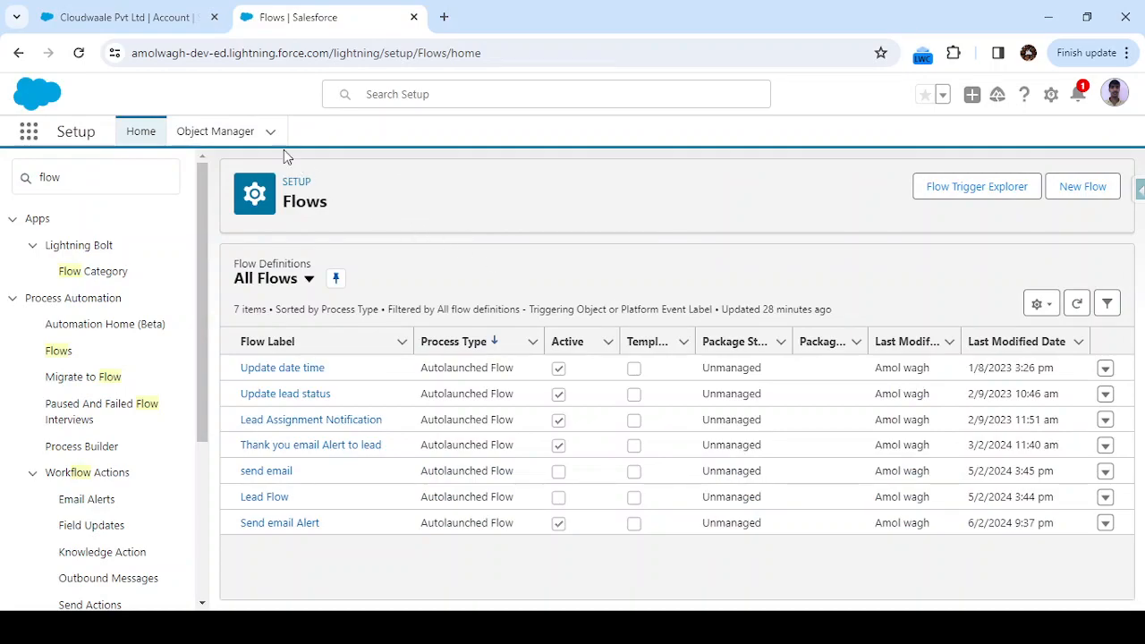
{"action": "left_click", "coordinate": [99, 175]}
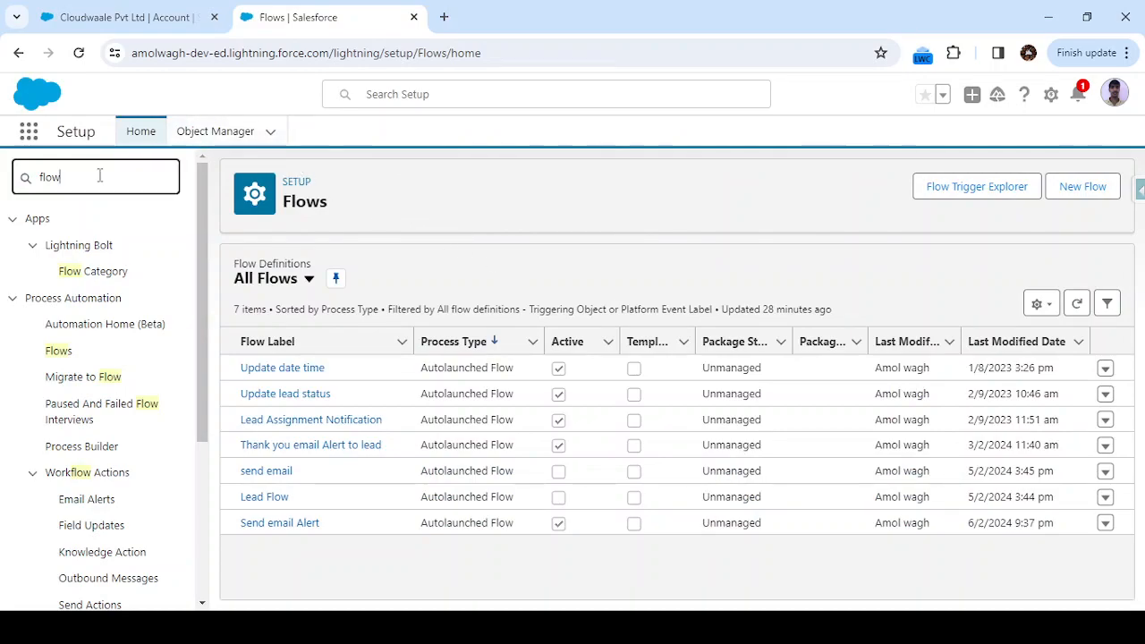
{"action": "left_click", "coordinate": [50, 361]}
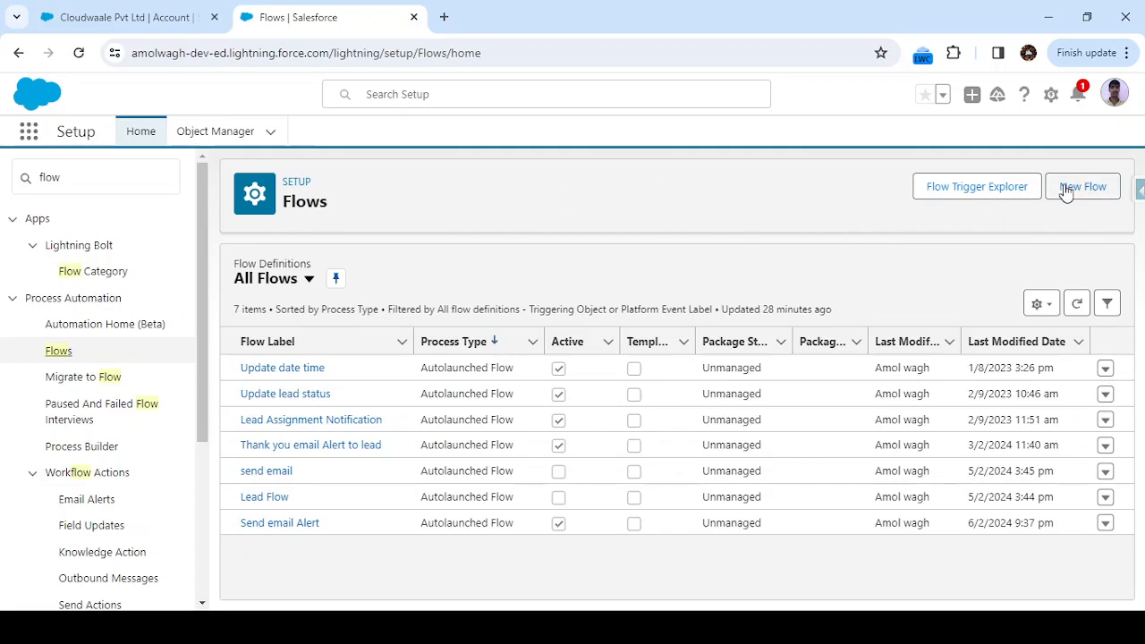
{"action": "left_click", "coordinate": [1099, 193]}
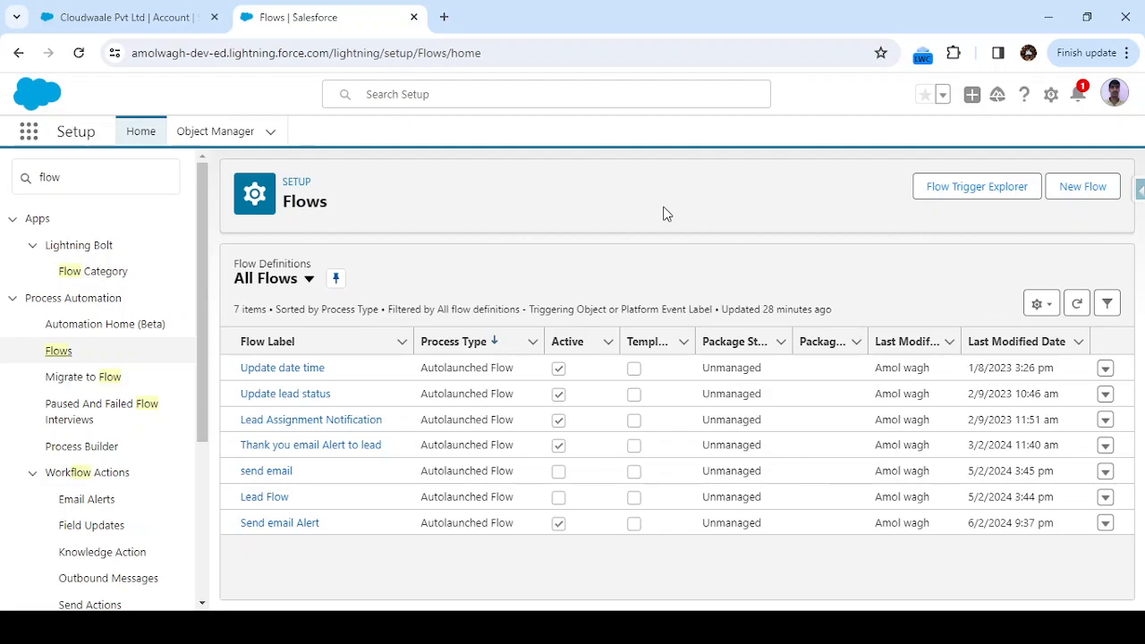
{"action": "left_click", "coordinate": [1095, 189]}
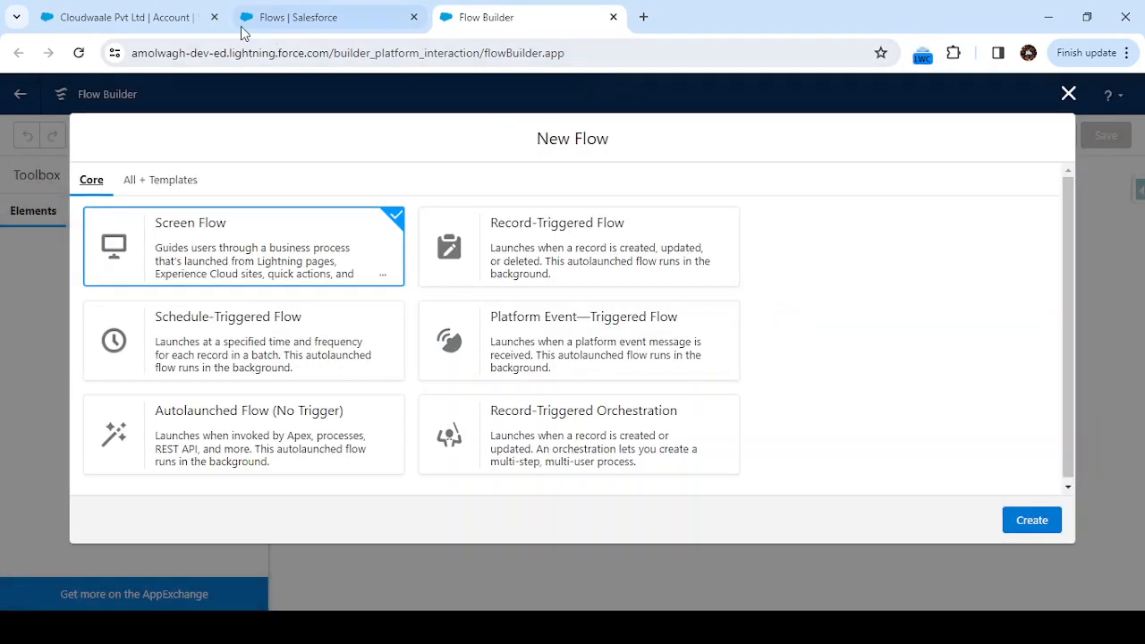
After glancing at the account and Leads list, create a Record-Triggered Flow.
{"action": "left_click", "coordinate": [158, 18]}
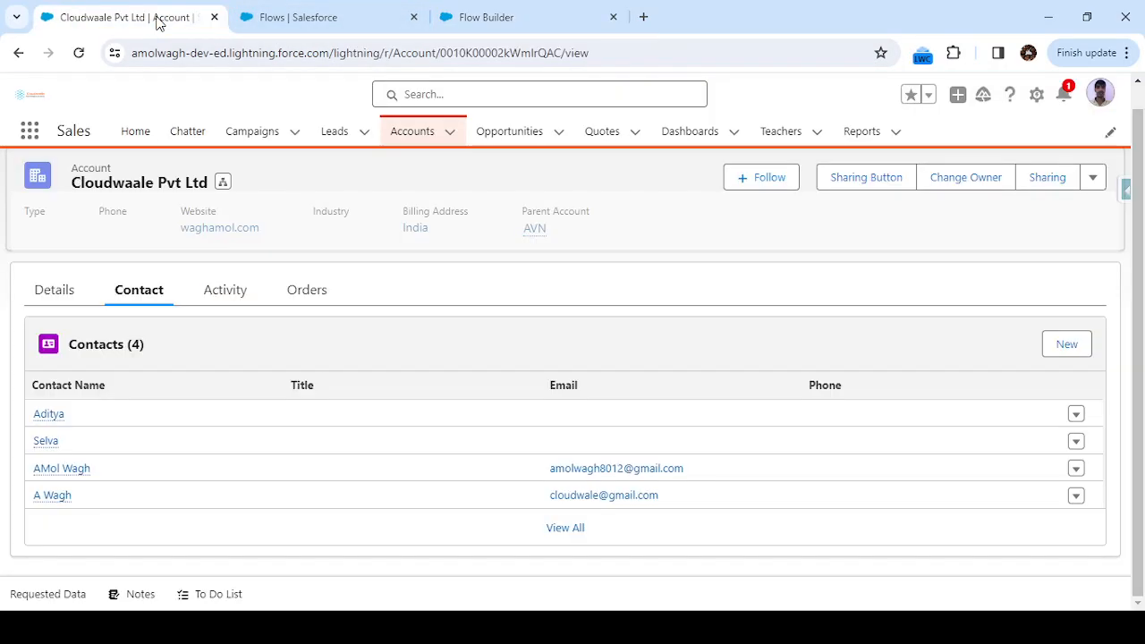
{"action": "left_click", "coordinate": [334, 132]}
{"action": "left_click", "coordinate": [503, 16]}
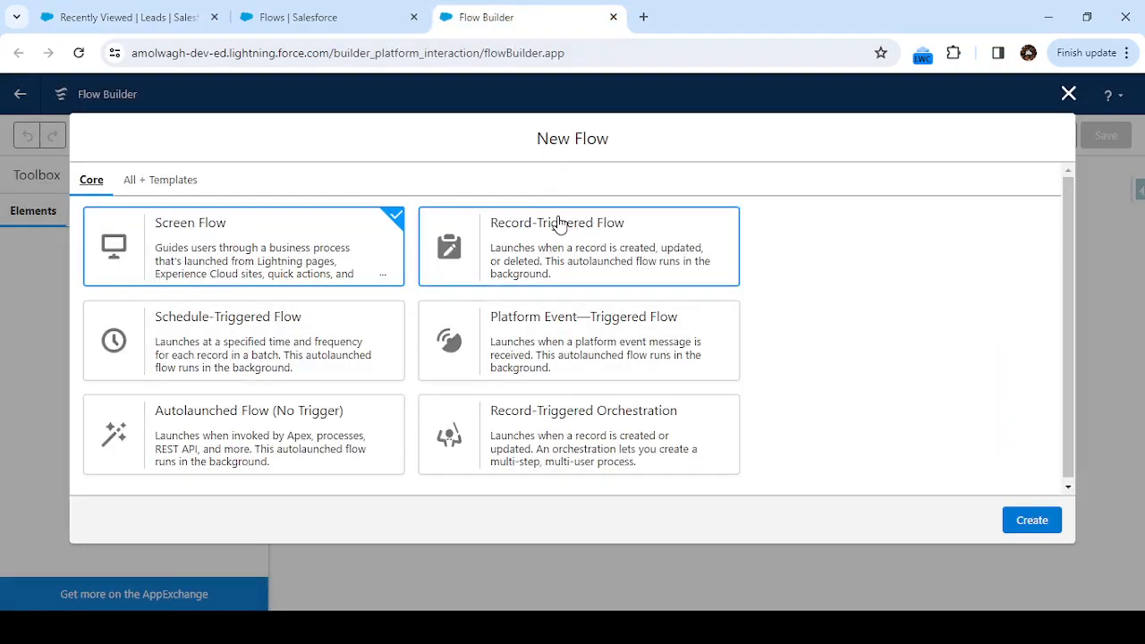
{"action": "left_click", "coordinate": [586, 258]}
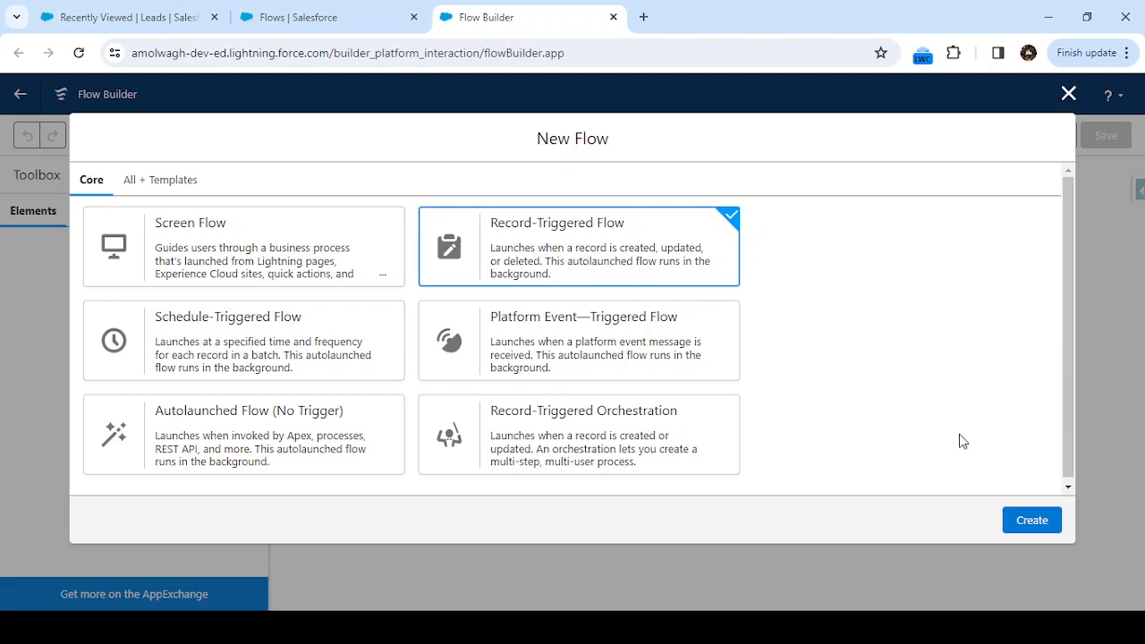
{"action": "left_click", "coordinate": [1030, 523]}
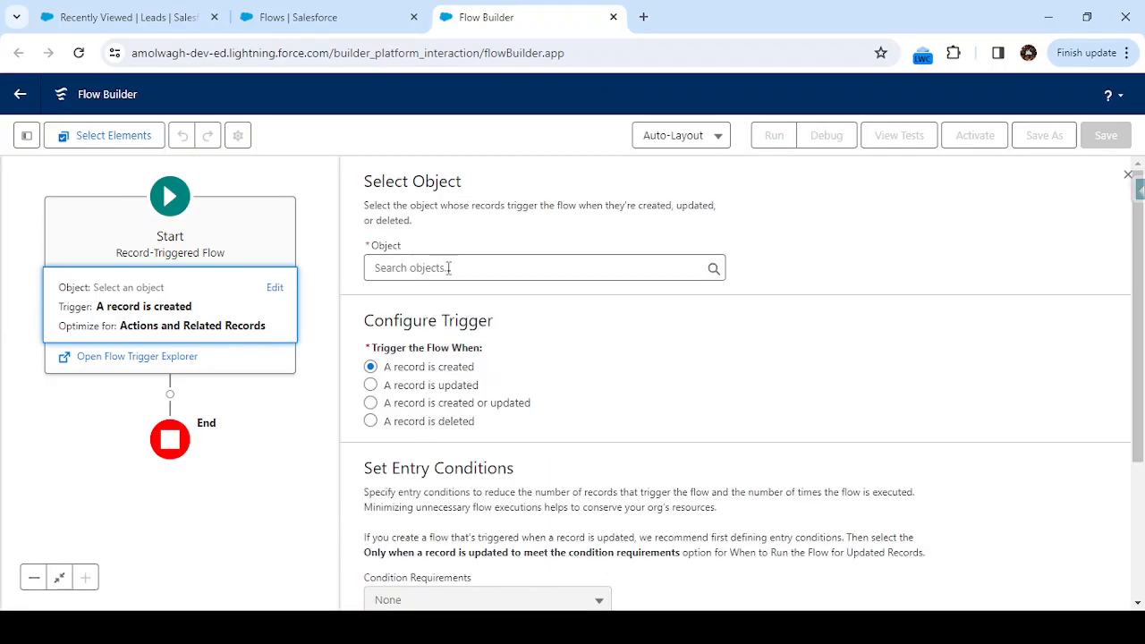
Trigger the flow on Lead creation ('A record is created'), optimized for Fast Field Updates.
{"action": "left_click", "coordinate": [449, 267]}
{"action": "type", "text": "lead"}
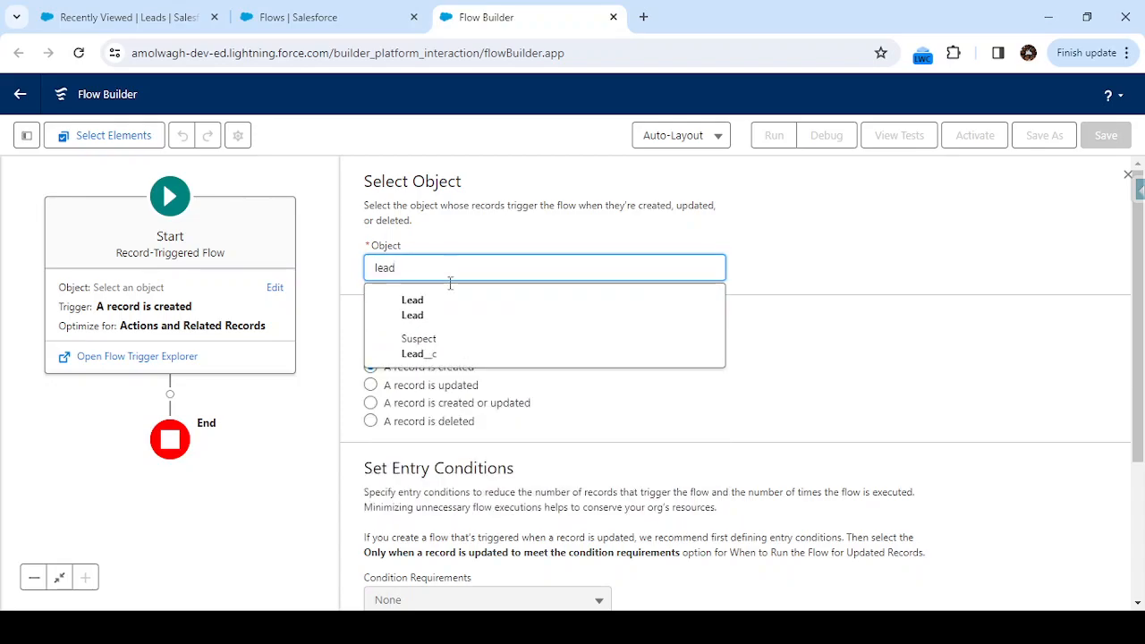
{"action": "left_click", "coordinate": [447, 306]}
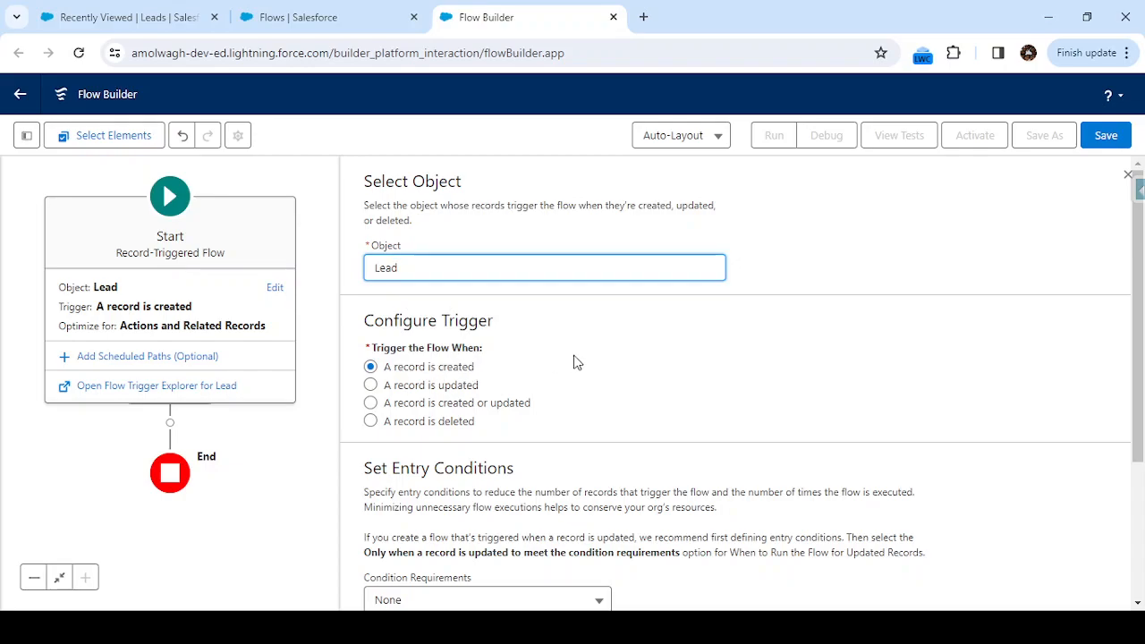
{"action": "scroll", "coordinate": [577, 362], "scroll_direction": "down", "scroll_amount": 2}
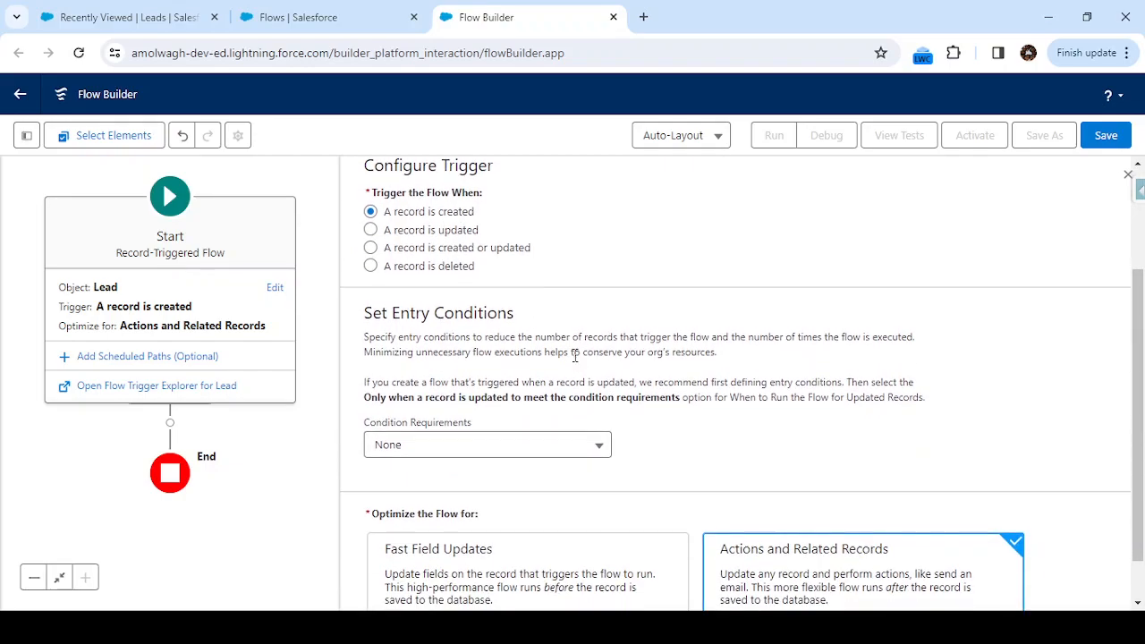
{"action": "scroll", "coordinate": [575, 356], "scroll_direction": "down", "scroll_amount": 1}
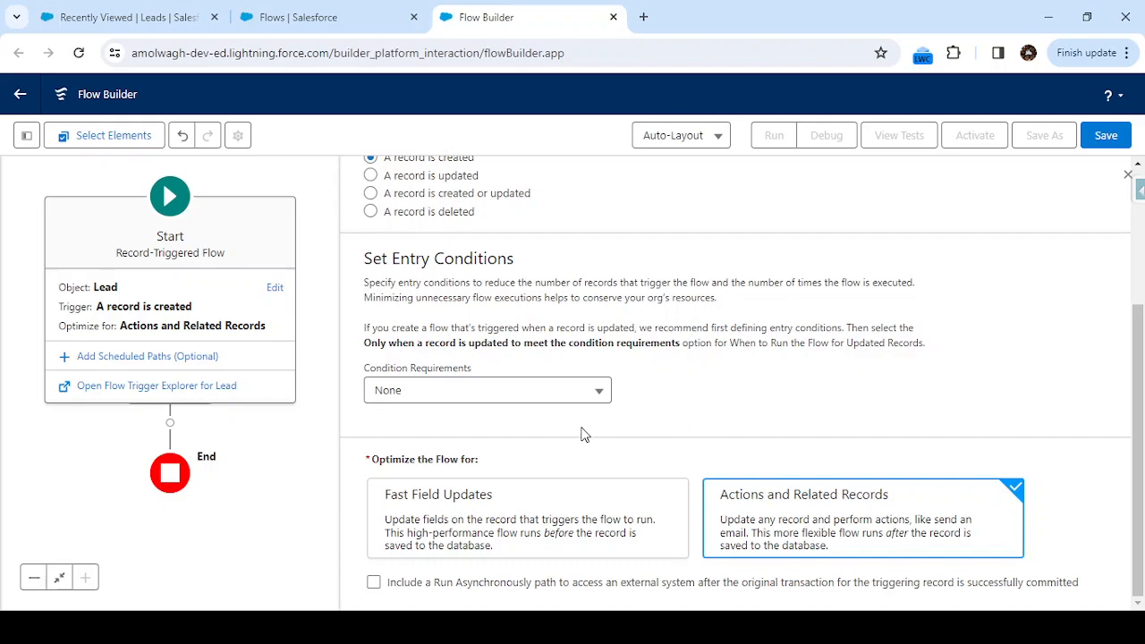
{"action": "left_click", "coordinate": [493, 502]}
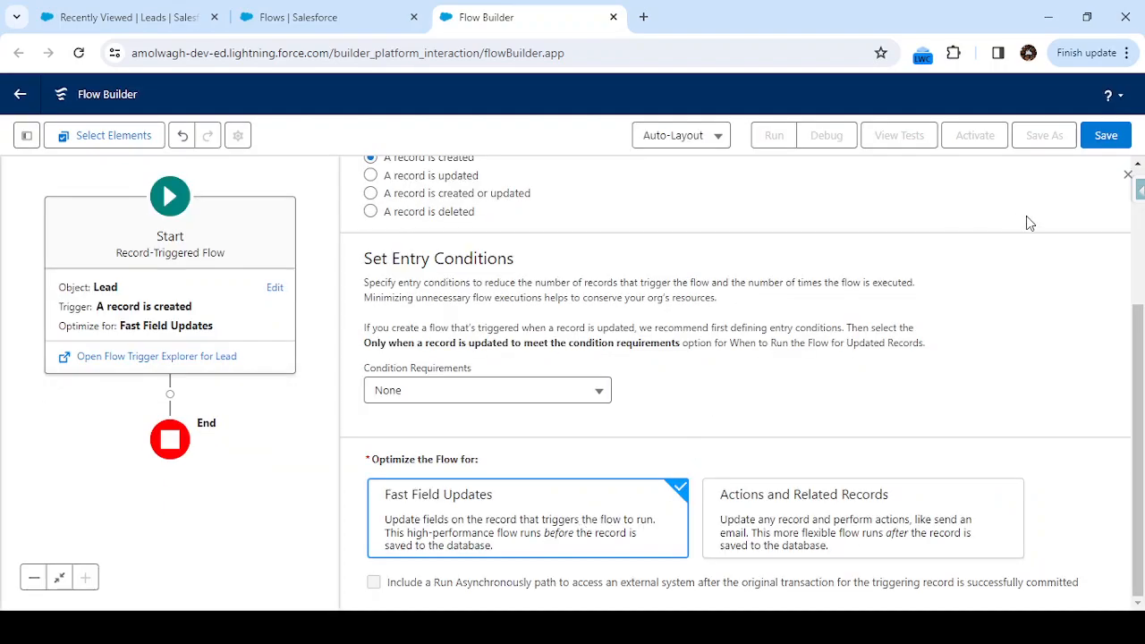
{"action": "left_click", "coordinate": [1125, 177]}
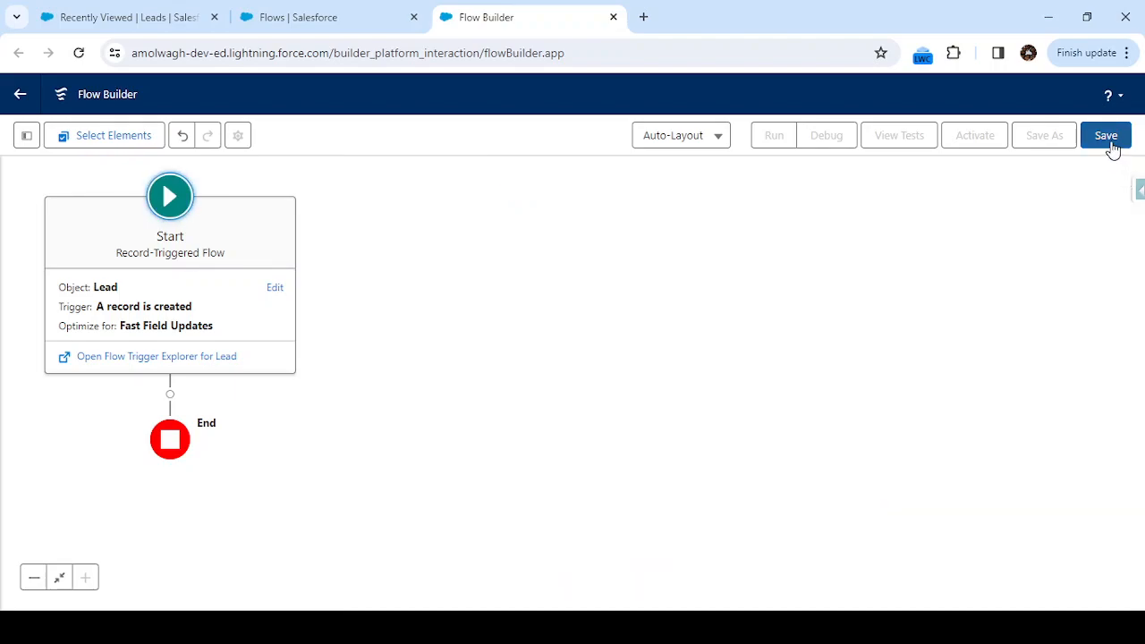
Save the flow labelled 'Lead validation example' with API name Lead_validation_example.
{"action": "left_click", "coordinate": [1111, 145]}
{"action": "left_click", "coordinate": [383, 288]}
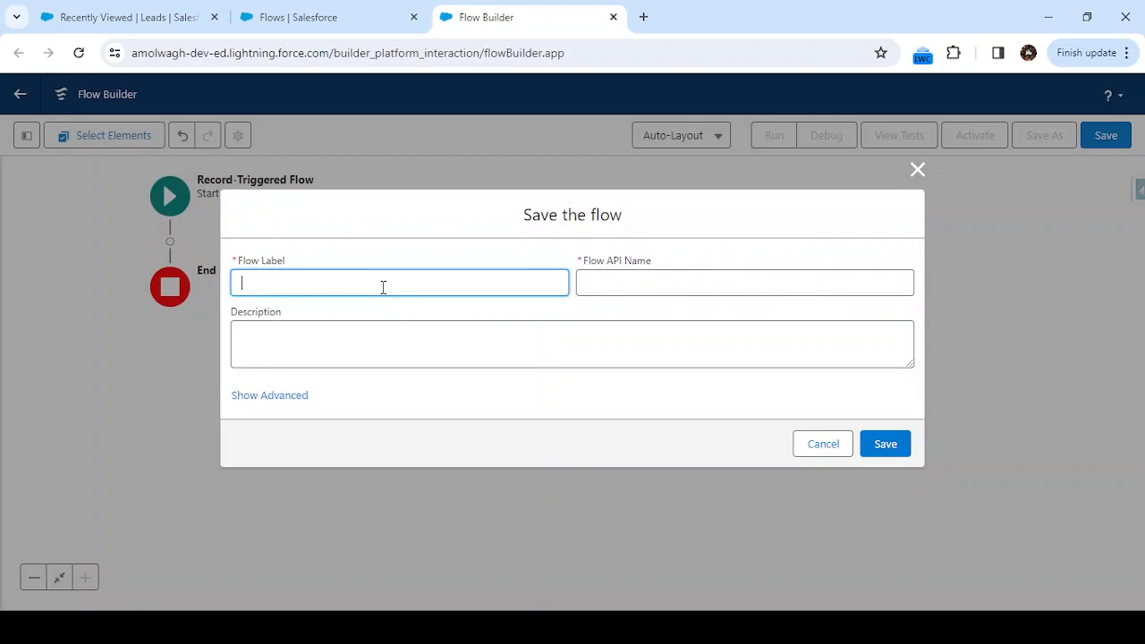
{"action": "type", "text": "Lead validation example"}
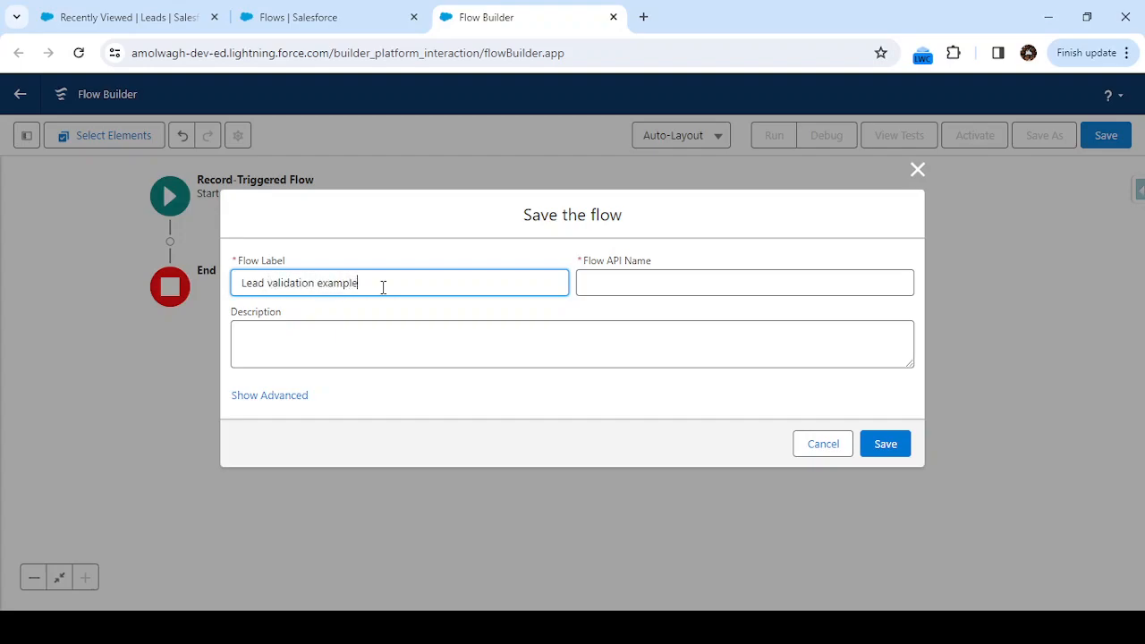
{"action": "left_click", "coordinate": [630, 327]}
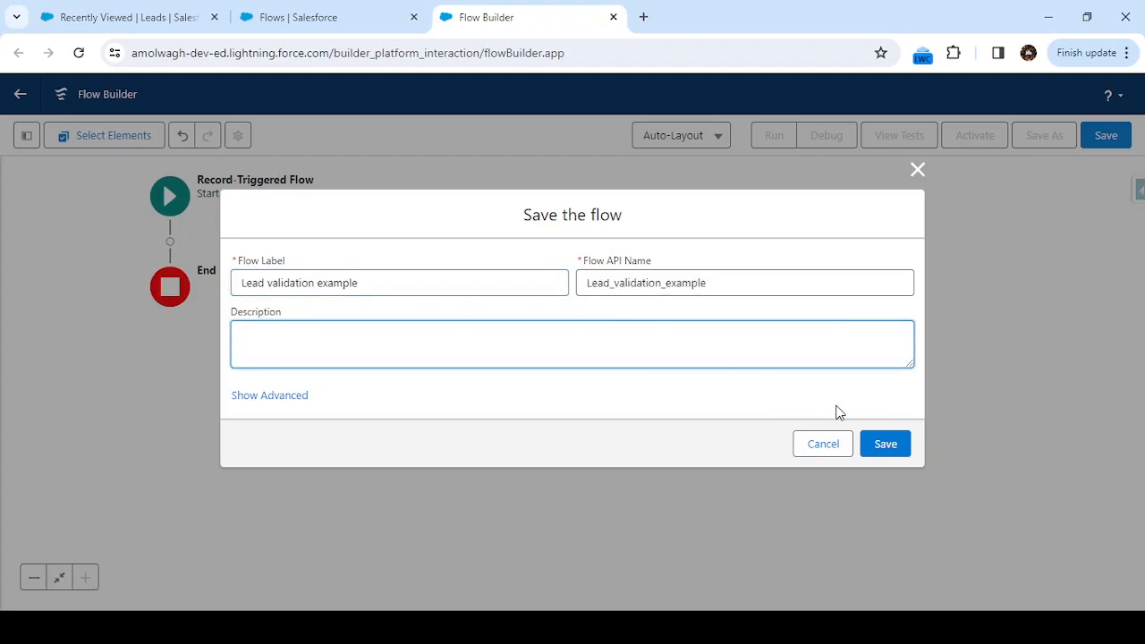
{"action": "left_click", "coordinate": [877, 443]}
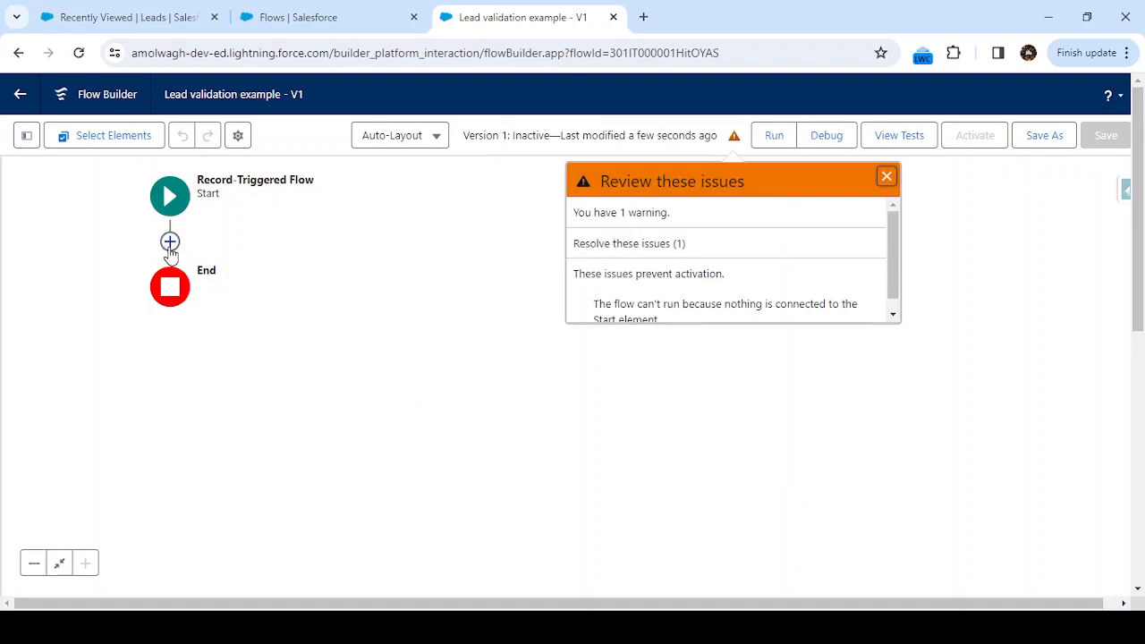
Add a Get Records element after Start and dismiss the flow issues list.
{"action": "left_click", "coordinate": [170, 242]}
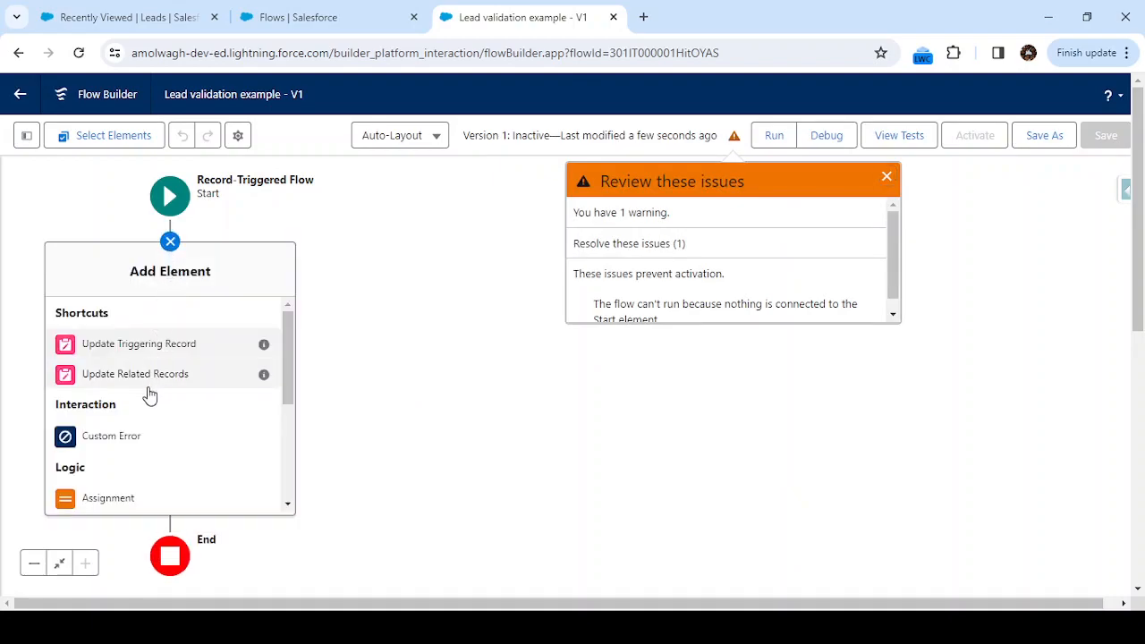
{"action": "scroll", "coordinate": [149, 394], "scroll_direction": "down", "scroll_amount": 2}
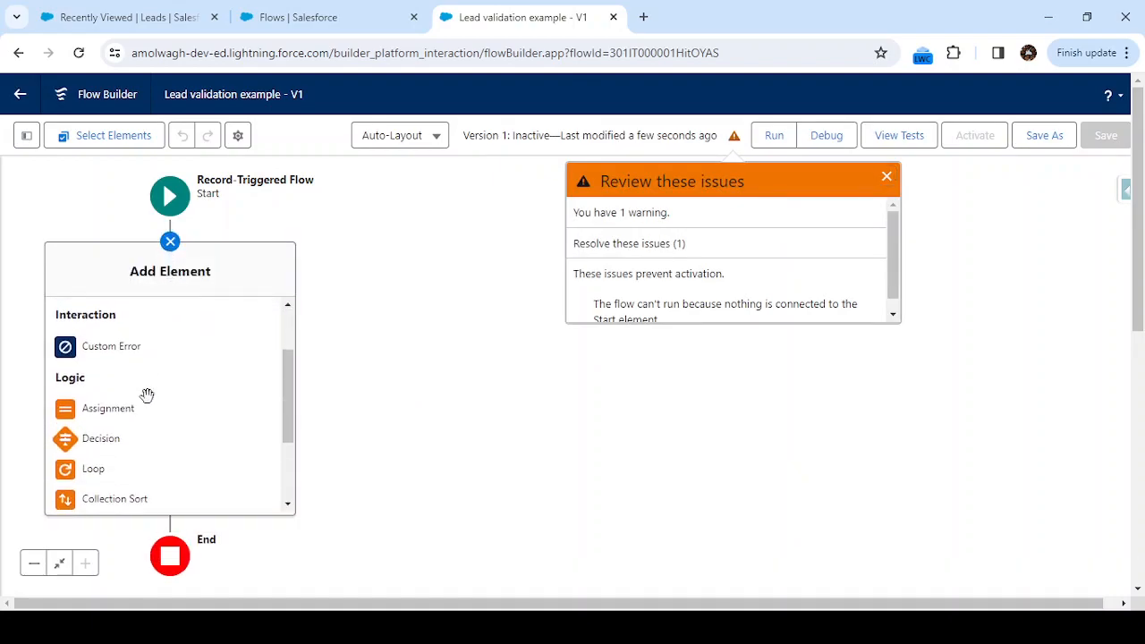
{"action": "scroll", "coordinate": [148, 403], "scroll_direction": "down", "scroll_amount": 3}
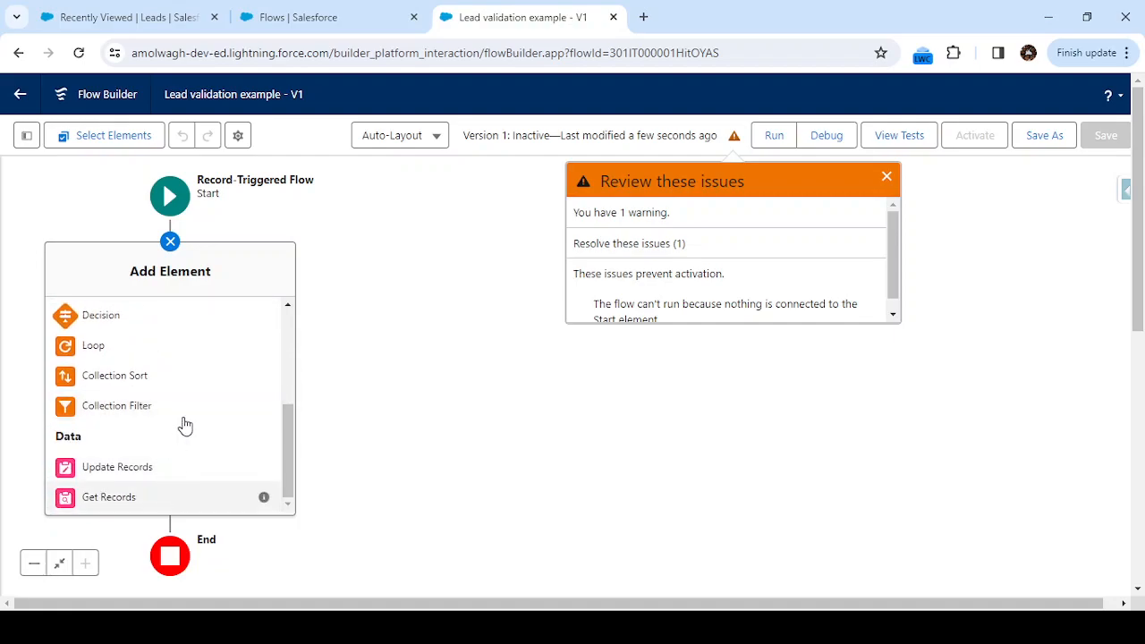
{"action": "left_click", "coordinate": [170, 498]}
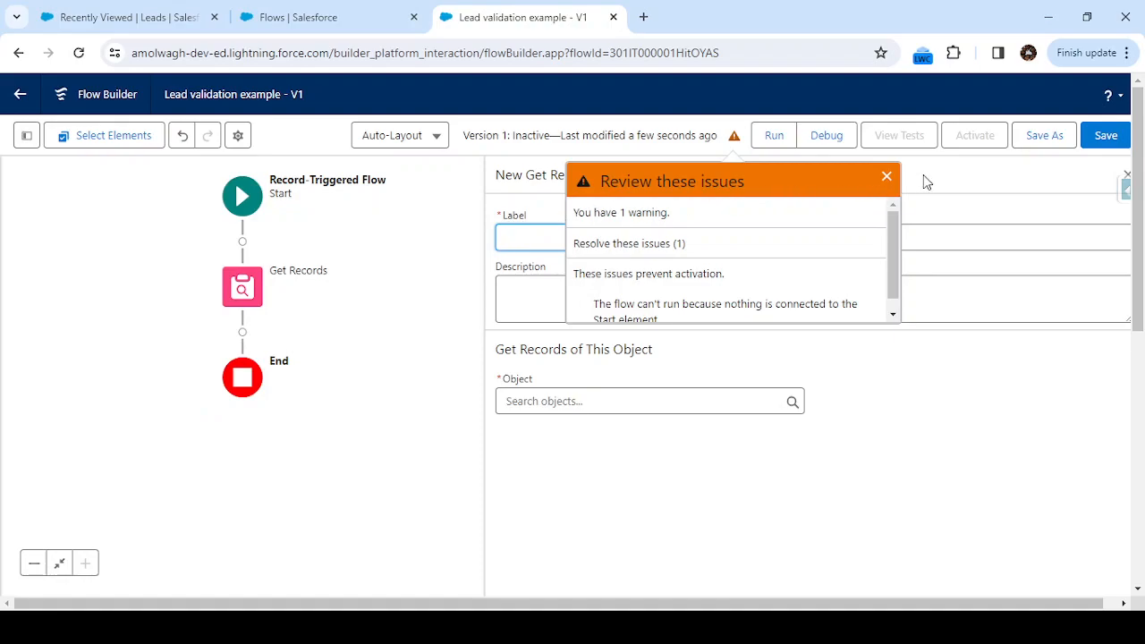
{"action": "left_click", "coordinate": [887, 176]}
Label the element 'get Contact' and set it to query the Contact object.
{"action": "left_click", "coordinate": [578, 247]}
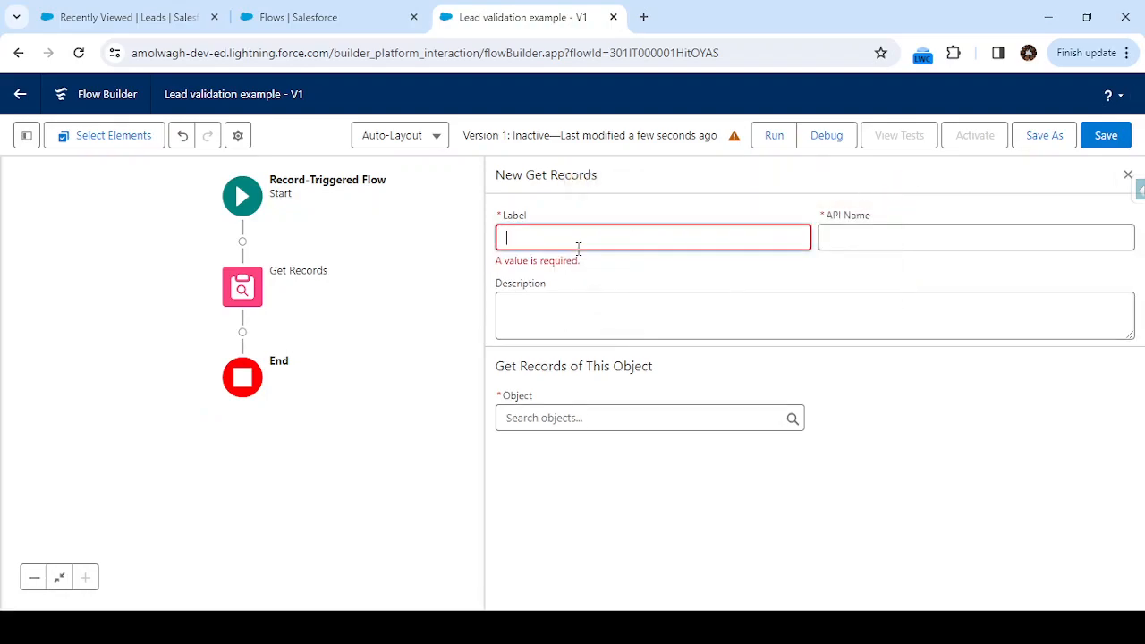
{"action": "type", "text": "get Contact"}
{"action": "key", "text": "Tab"}
{"action": "left_click", "coordinate": [659, 397]}
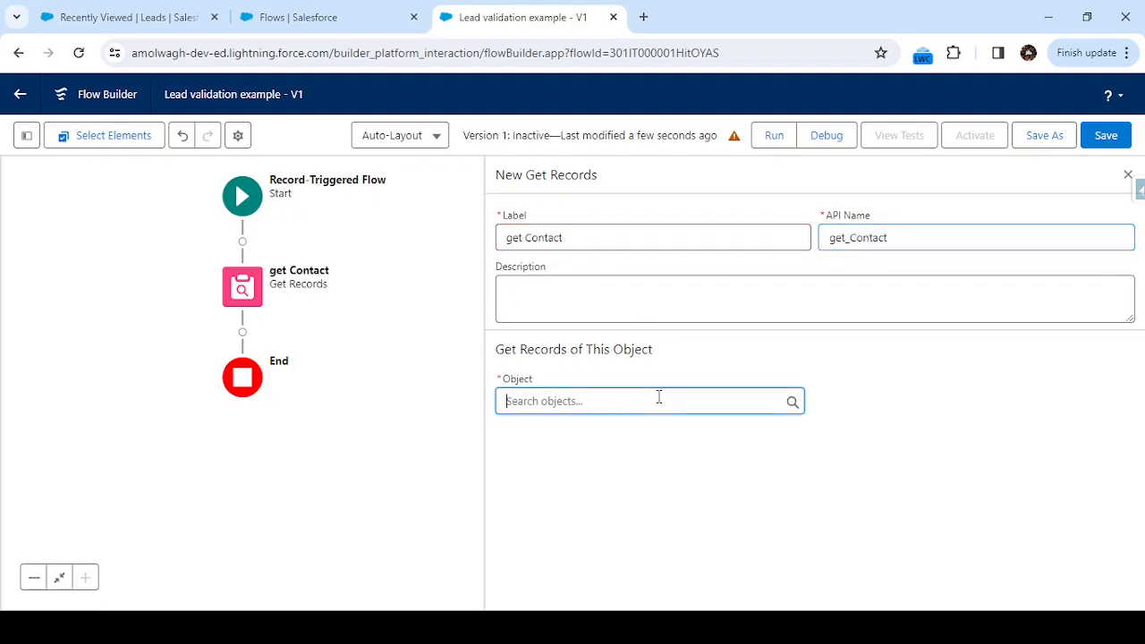
{"action": "type", "text": "Contact"}
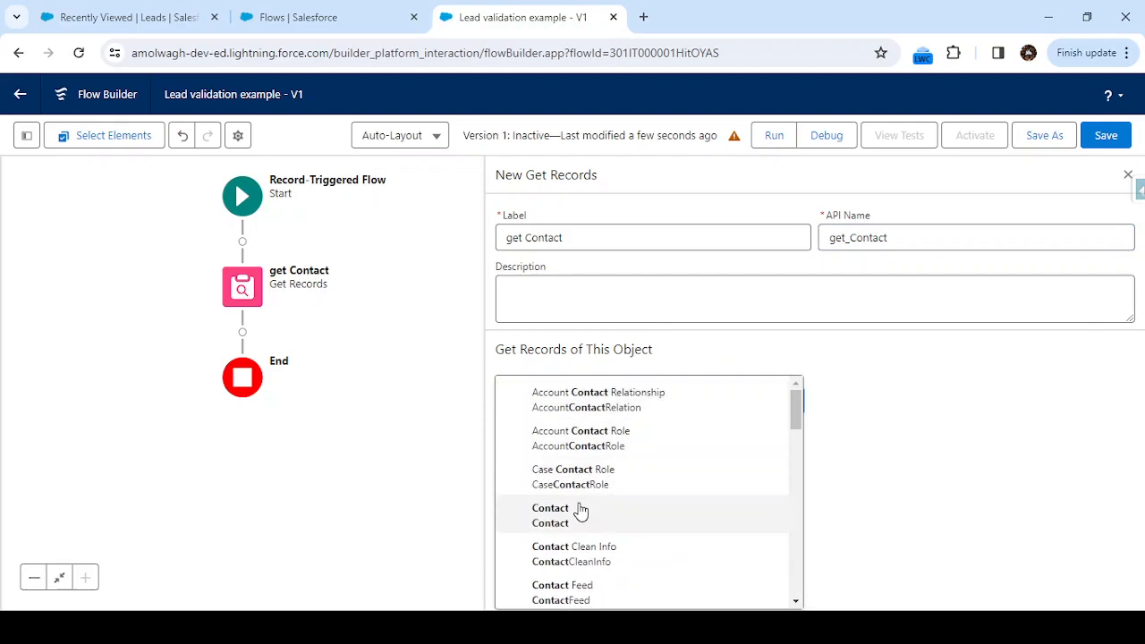
{"action": "left_click", "coordinate": [583, 512]}
Filter Contacts where Email Equals the triggering Lead's {!$Record.Email}.
{"action": "scroll", "coordinate": [800, 456], "scroll_direction": "down", "scroll_amount": 2}
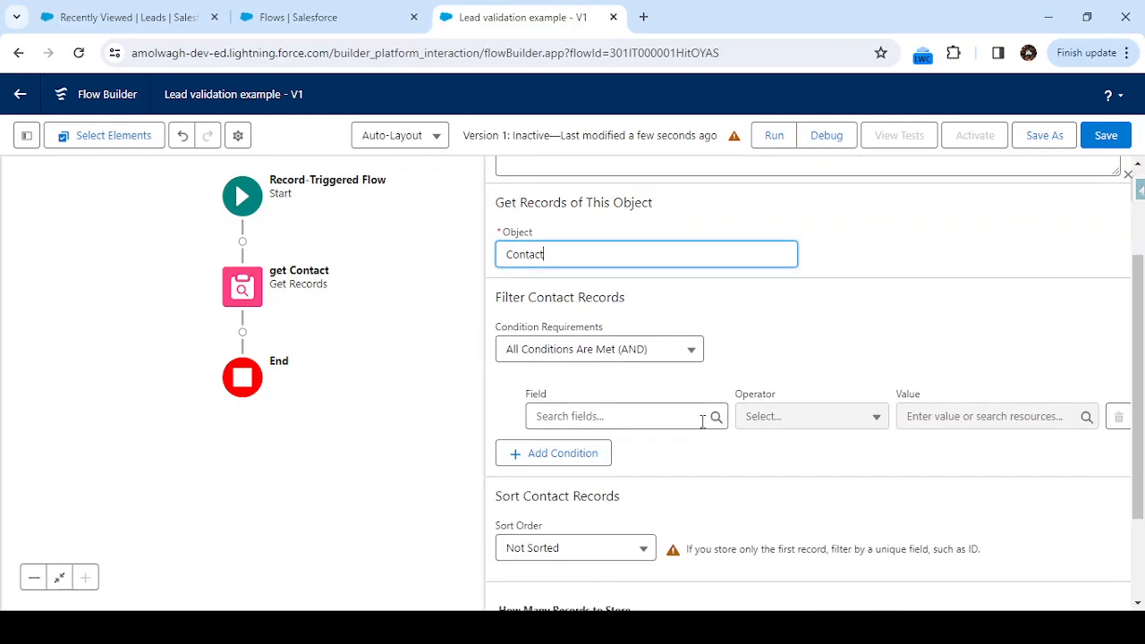
{"action": "left_click", "coordinate": [649, 415]}
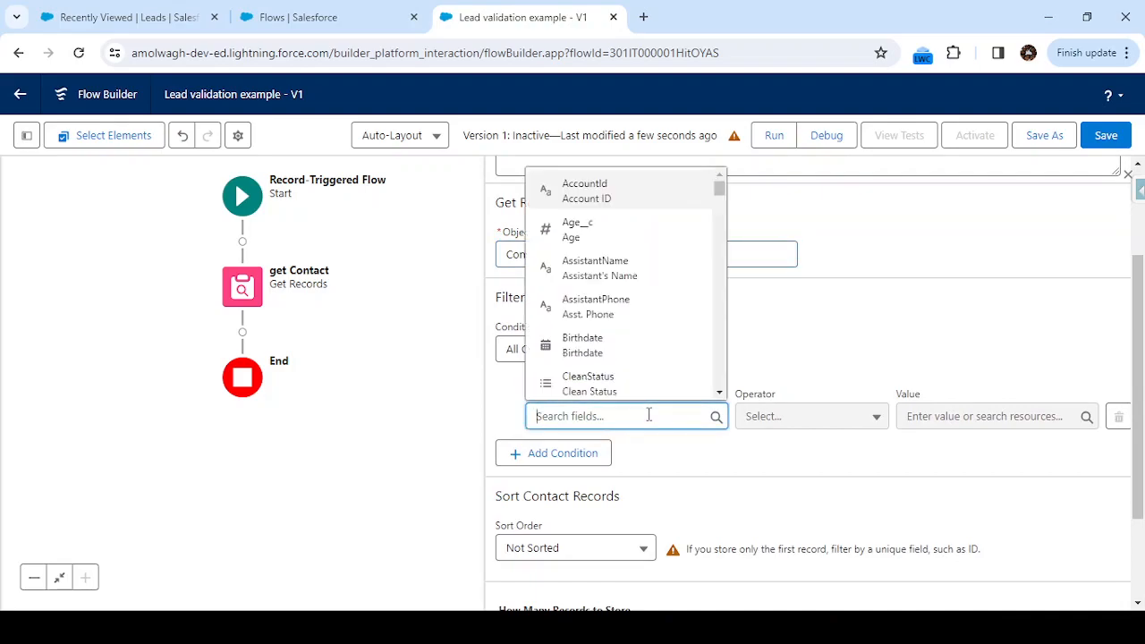
{"action": "type", "text": "email"}
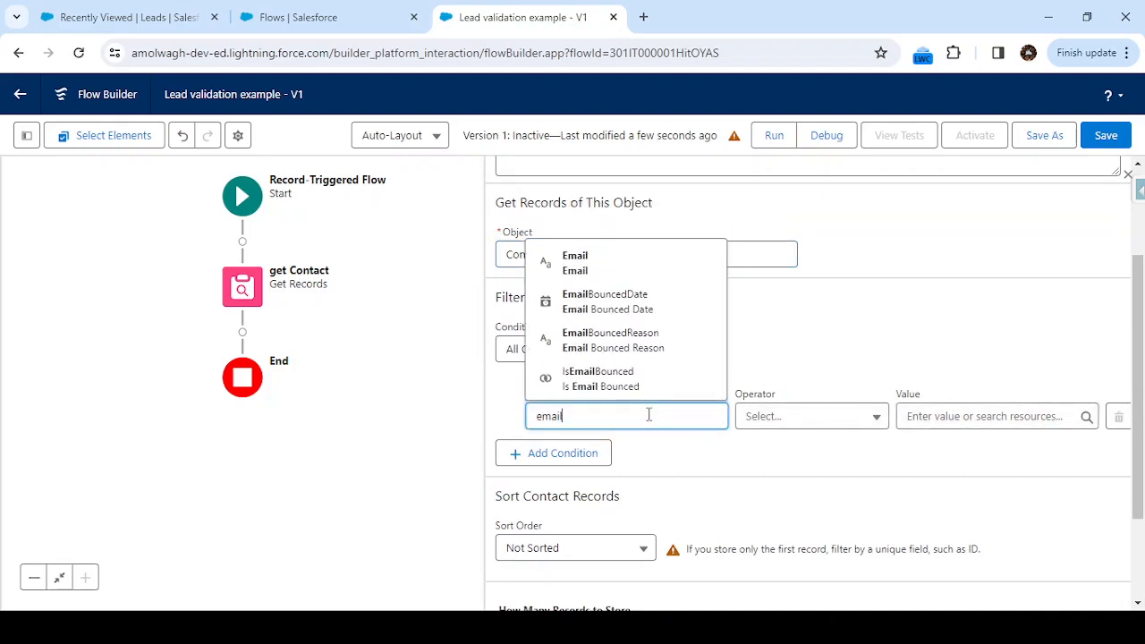
{"action": "left_click", "coordinate": [617, 259]}
{"action": "left_click", "coordinate": [805, 422]}
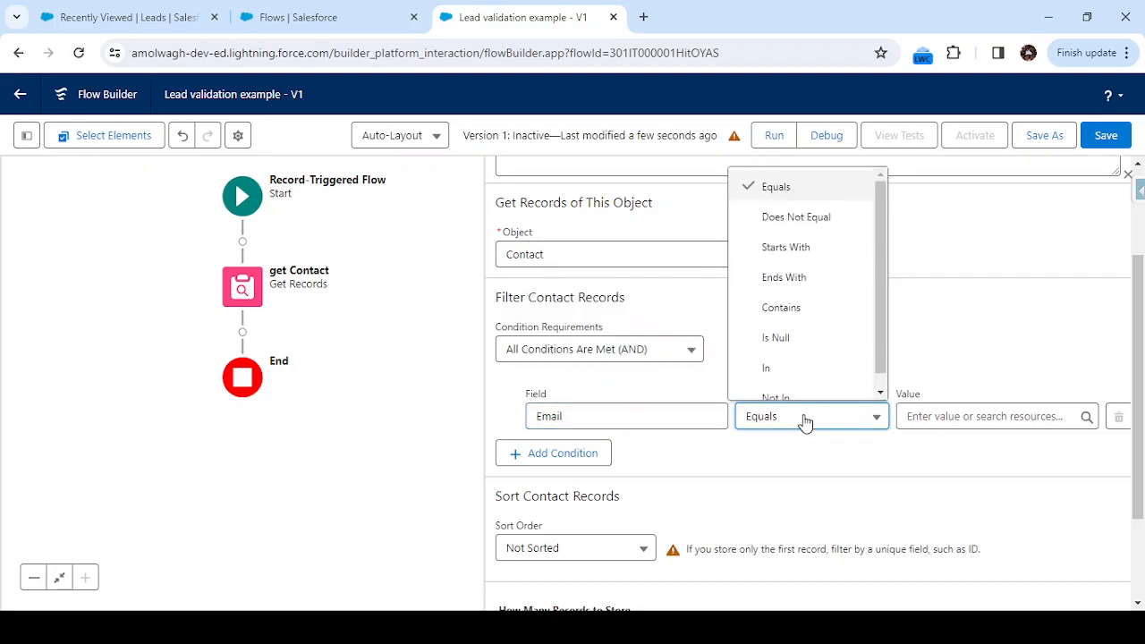
{"action": "left_click", "coordinate": [936, 415]}
{"action": "type", "text": "rea"}
{"action": "key", "text": "BackSpace"}
{"action": "key", "text": "BackSpace"}
{"action": "key", "text": "BackSpace"}
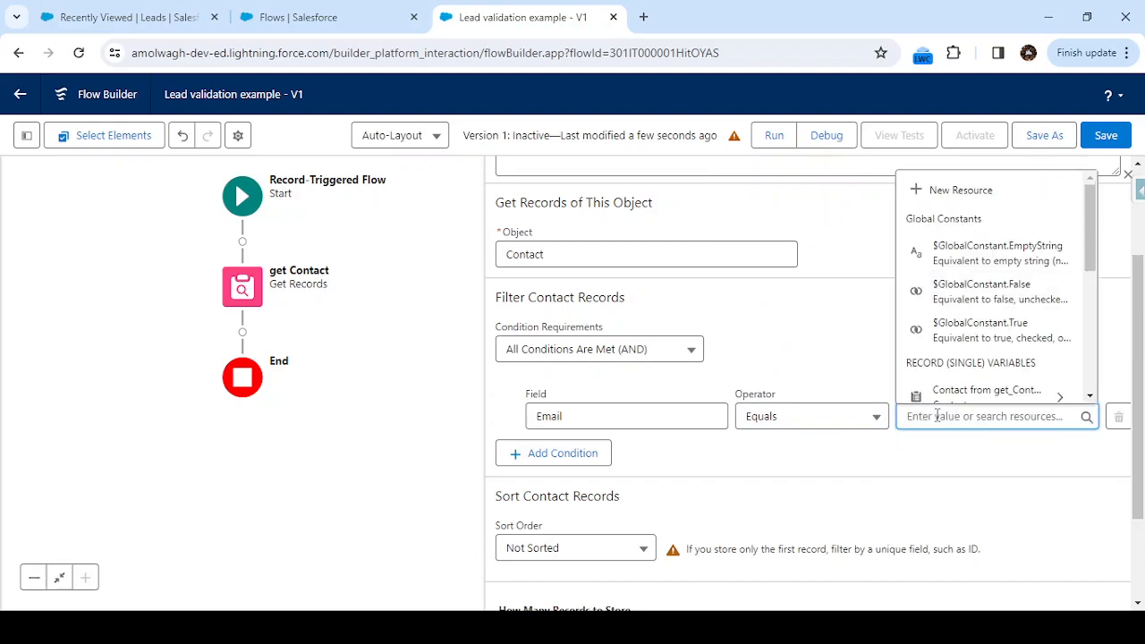
{"action": "type", "text": "re"}
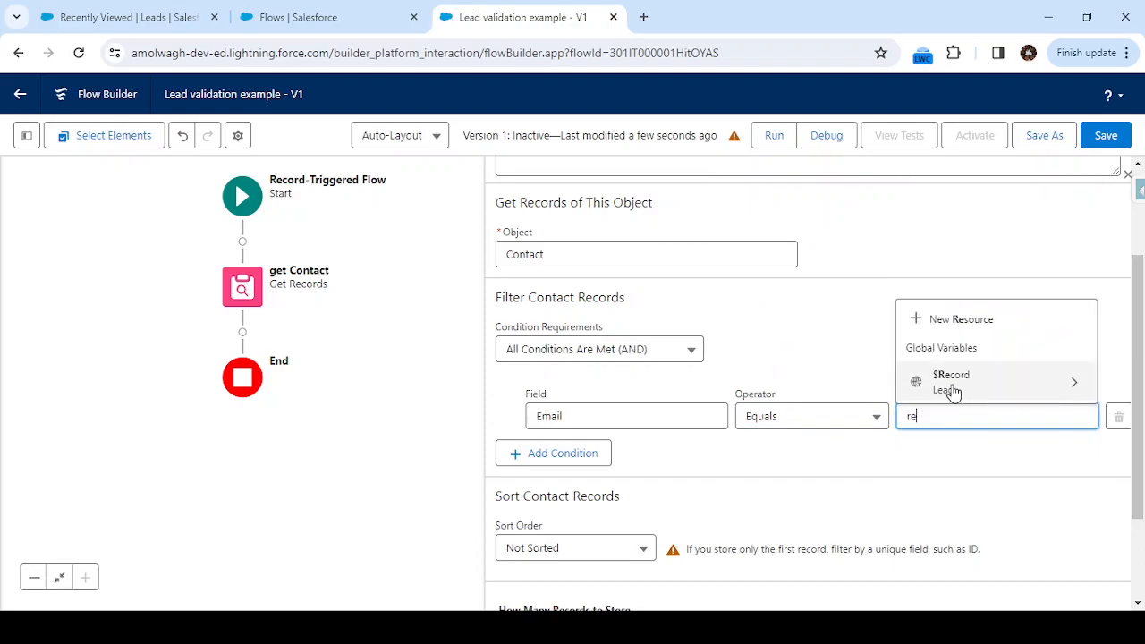
{"action": "left_click", "coordinate": [969, 387]}
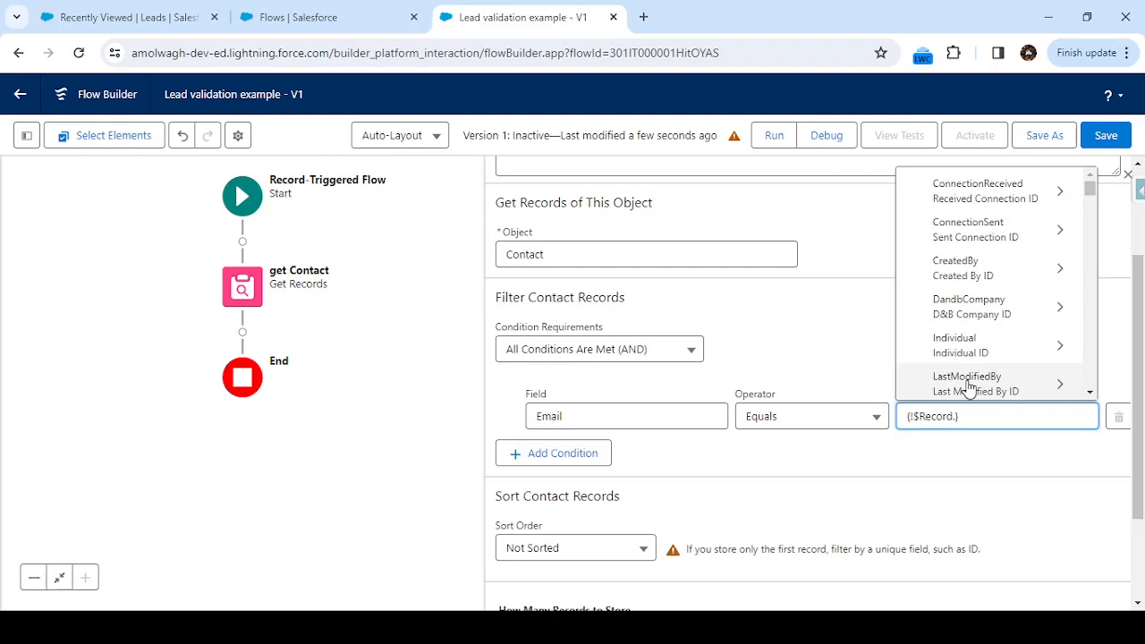
{"action": "type", "text": "emai"}
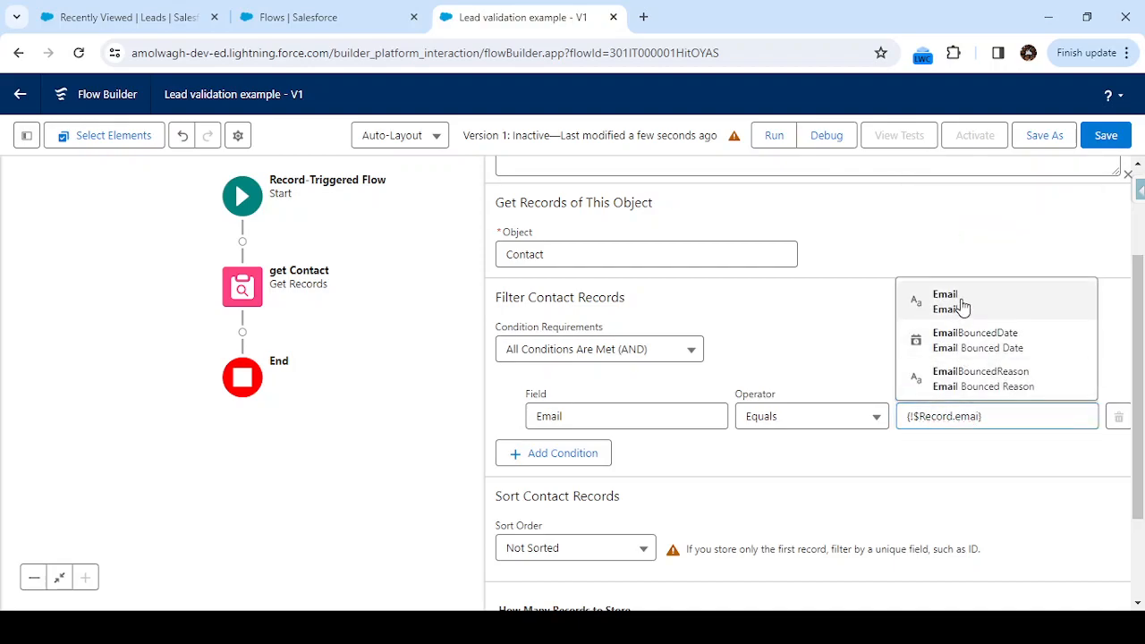
{"action": "left_click", "coordinate": [962, 305]}
{"action": "left_click", "coordinate": [913, 475]}
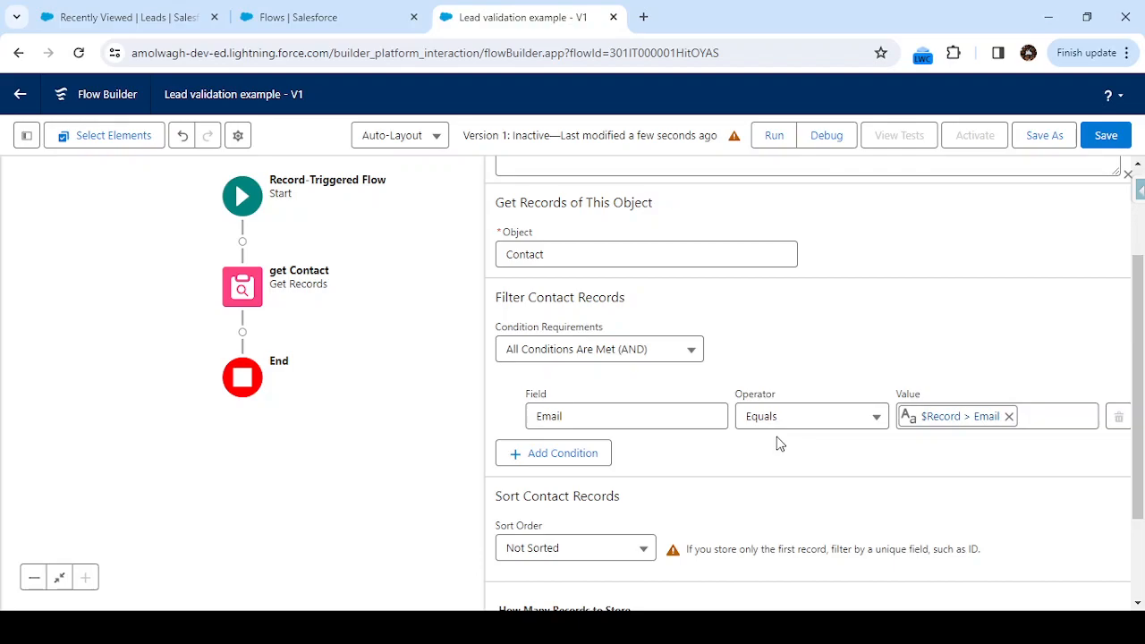
Start adding another element below get Contact.
{"action": "scroll", "coordinate": [799, 463], "scroll_direction": "down", "scroll_amount": 3}
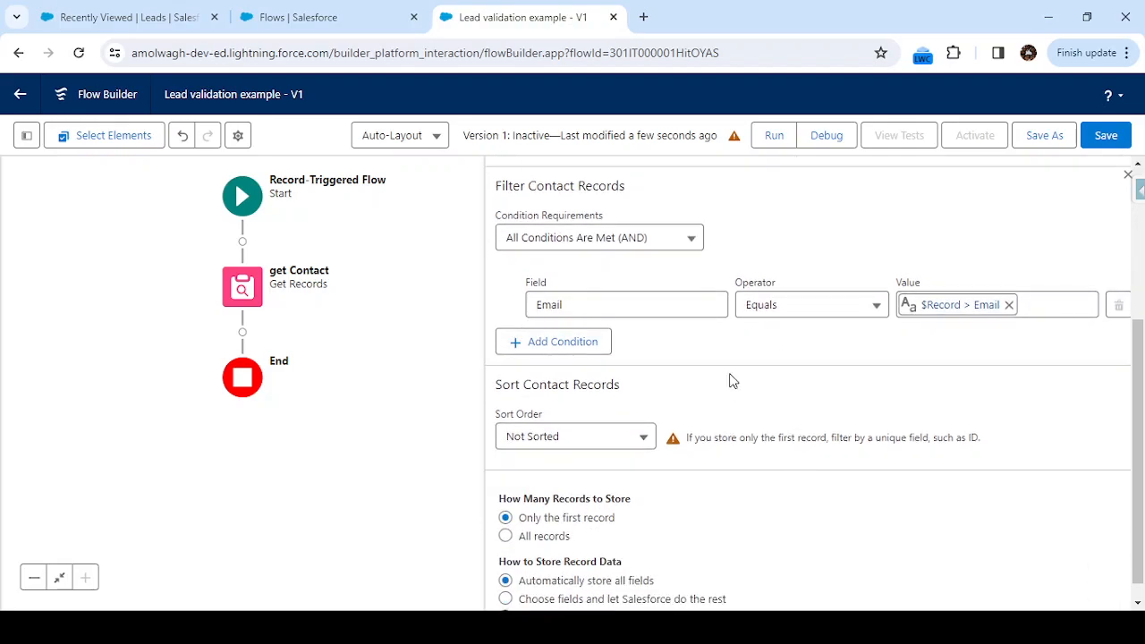
{"action": "scroll", "coordinate": [614, 394], "scroll_direction": "down", "scroll_amount": 1}
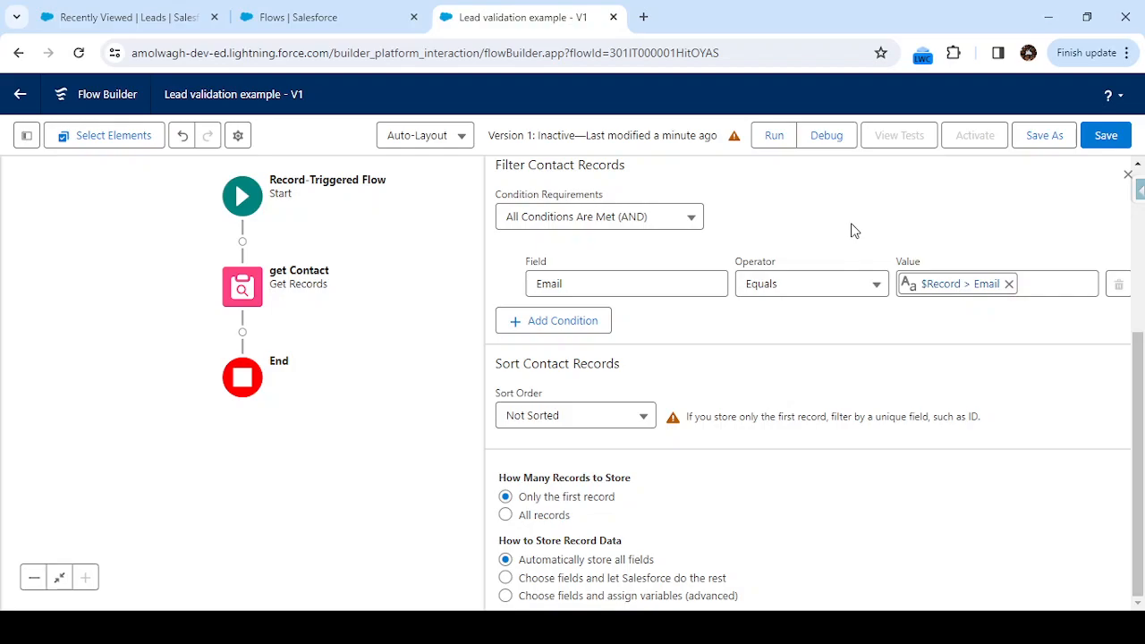
{"action": "scroll", "coordinate": [852, 231], "scroll_direction": "up", "scroll_amount": 1}
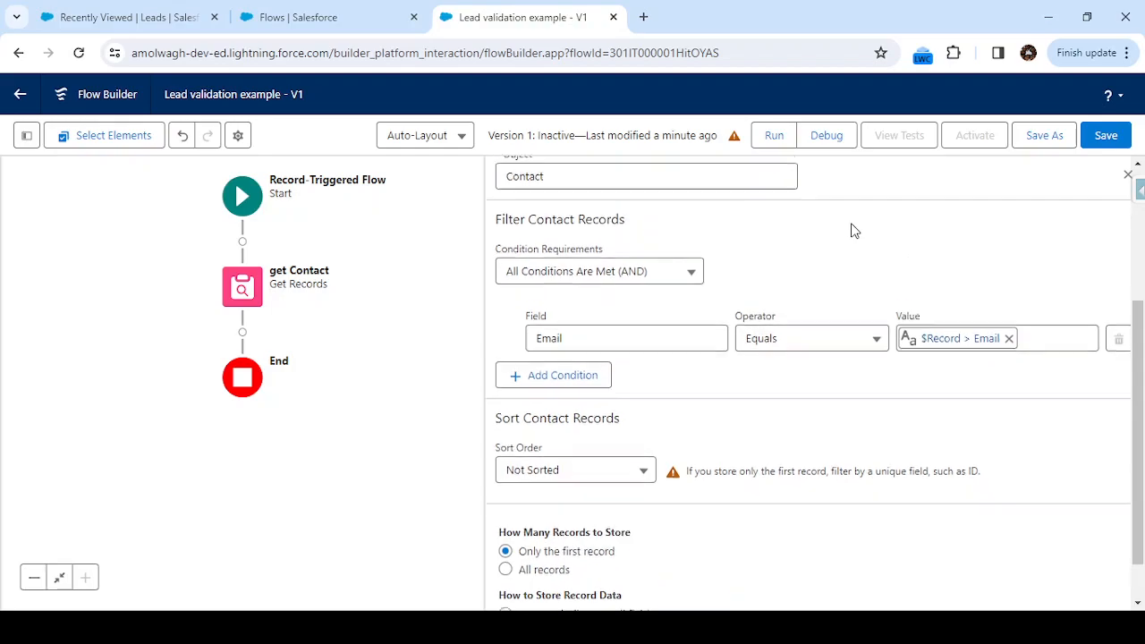
{"action": "left_click", "coordinate": [242, 335]}
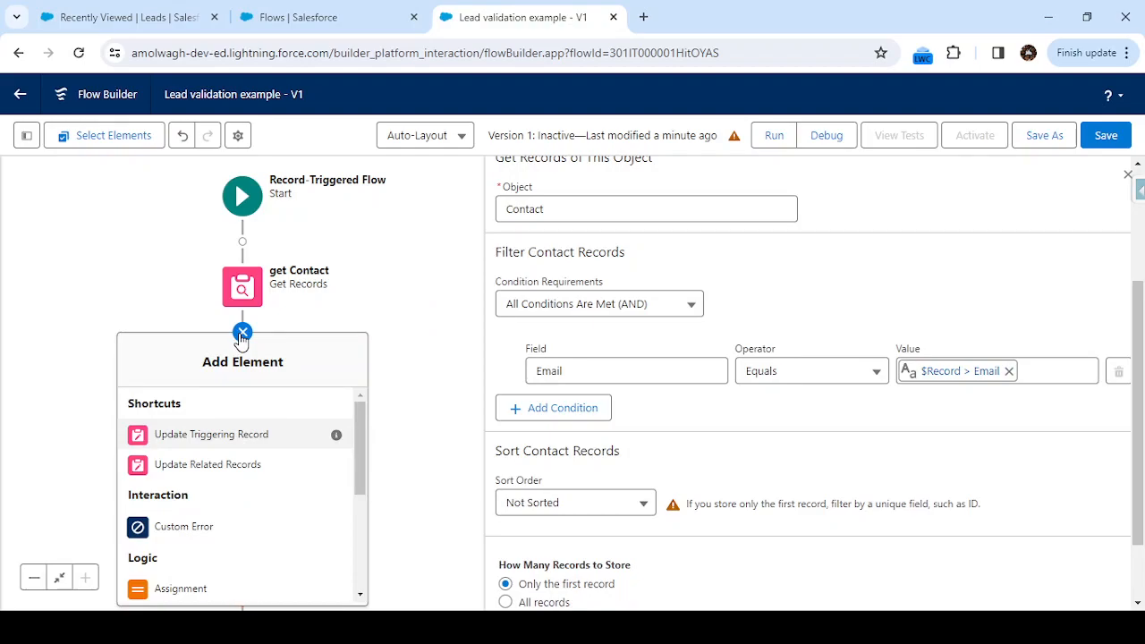
{"action": "scroll", "coordinate": [215, 498], "scroll_direction": "down", "scroll_amount": 4}
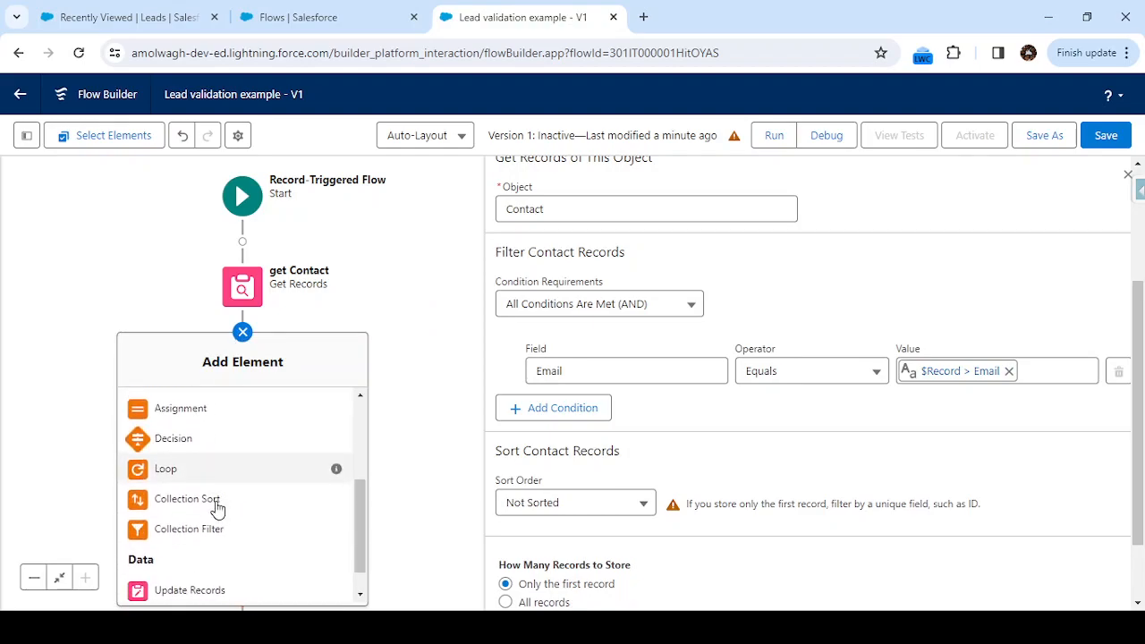
Add a Decision element after the lookup, initially labelled 'If Contact Found'.
{"action": "left_click", "coordinate": [222, 433]}
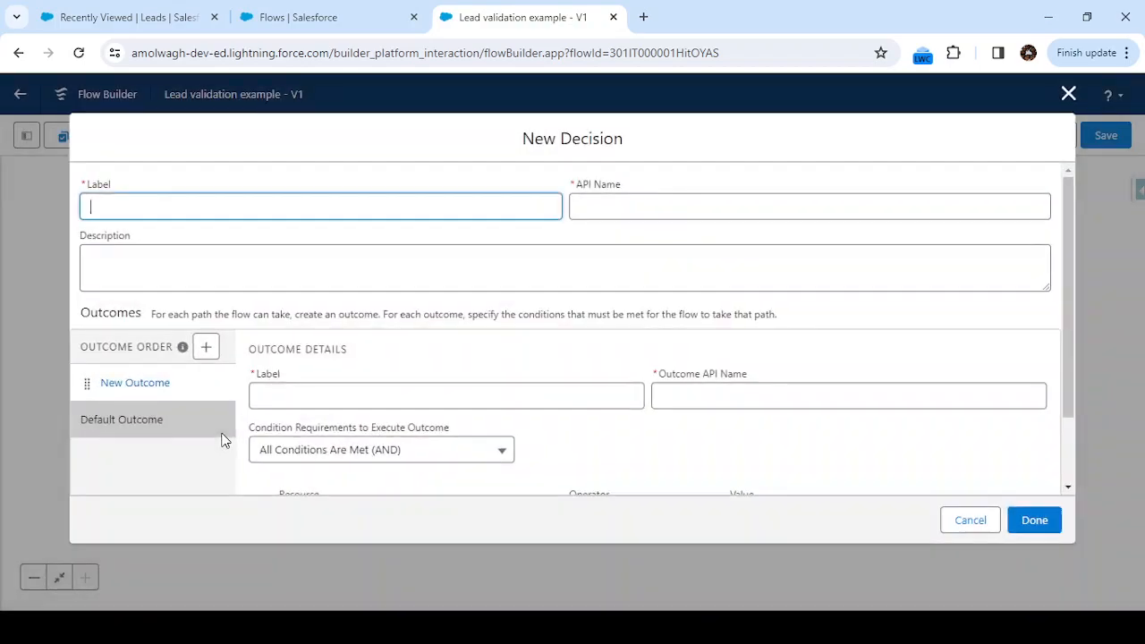
{"action": "type", "text": "If Conta"}
{"action": "type", "text": "ct"}
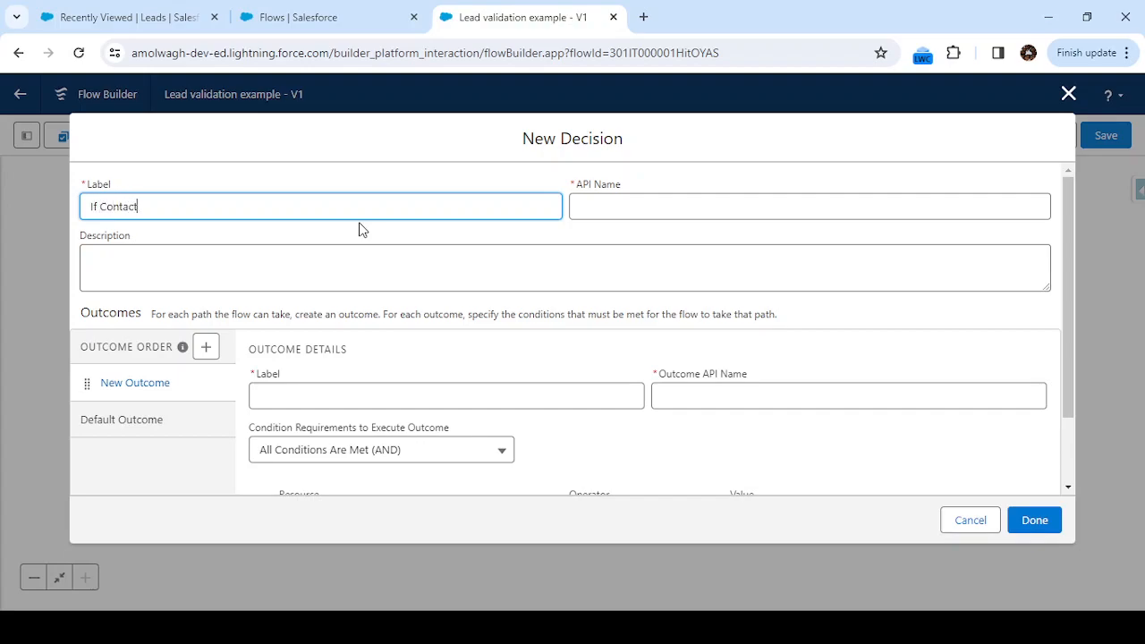
{"action": "type", "text": " Found"}
{"action": "left_click", "coordinate": [462, 257]}
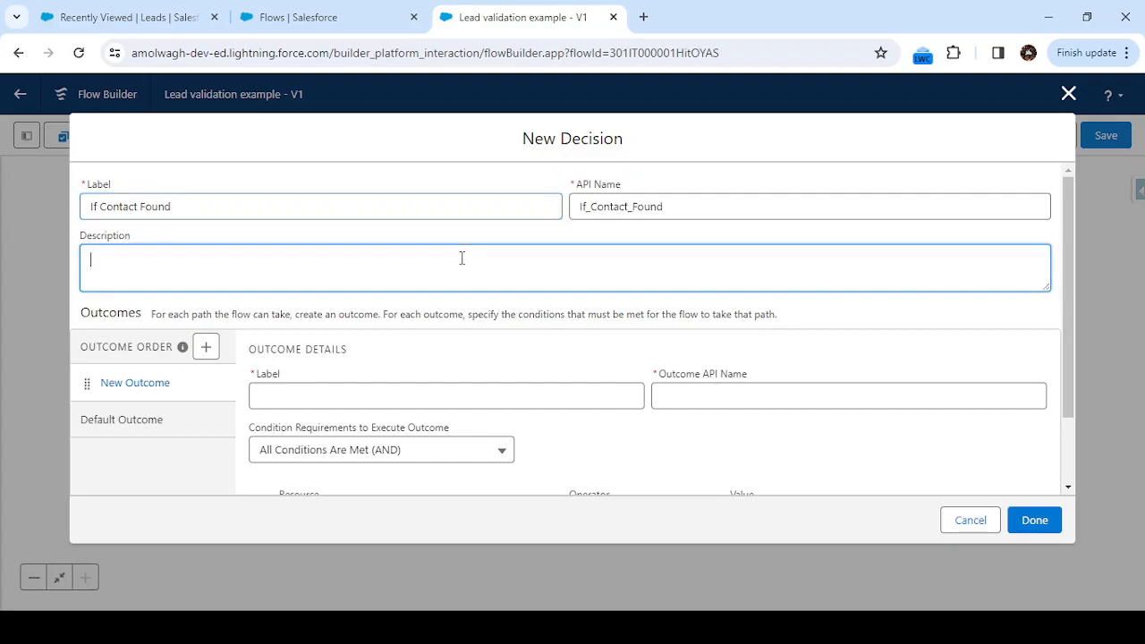
{"action": "scroll", "coordinate": [462, 257], "scroll_direction": "down", "scroll_amount": 1}
{"action": "left_click", "coordinate": [303, 299]}
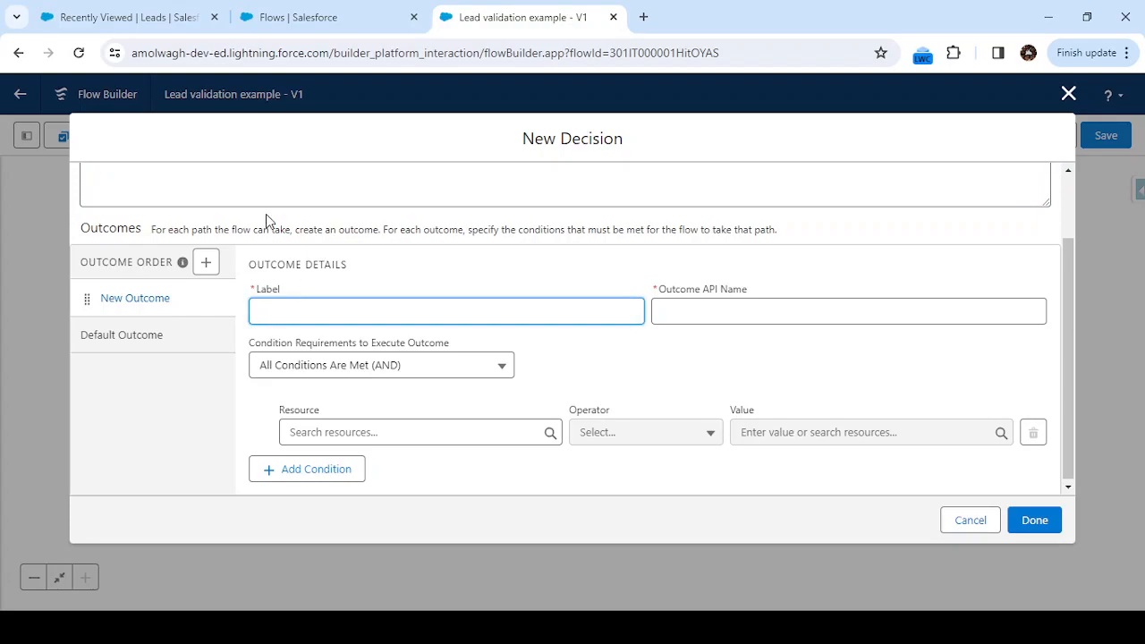
{"action": "scroll", "coordinate": [265, 214], "scroll_direction": "up", "scroll_amount": 1}
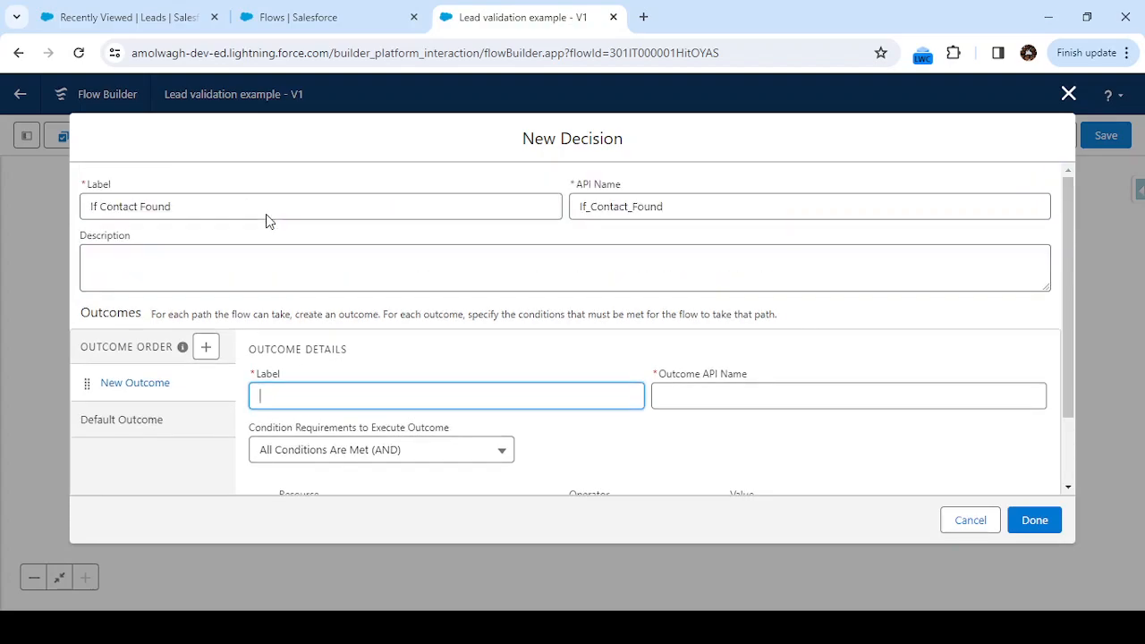
Relabel the decision 'Check Contact Record' and regenerate its API name Check_Contact_Record.
{"action": "left_click", "coordinate": [103, 206]}
{"action": "key", "text": "BackSpace"}
{"action": "key", "text": "BackSpace"}
{"action": "key", "text": "BackSpace"}
{"action": "type", "text": "Check"}
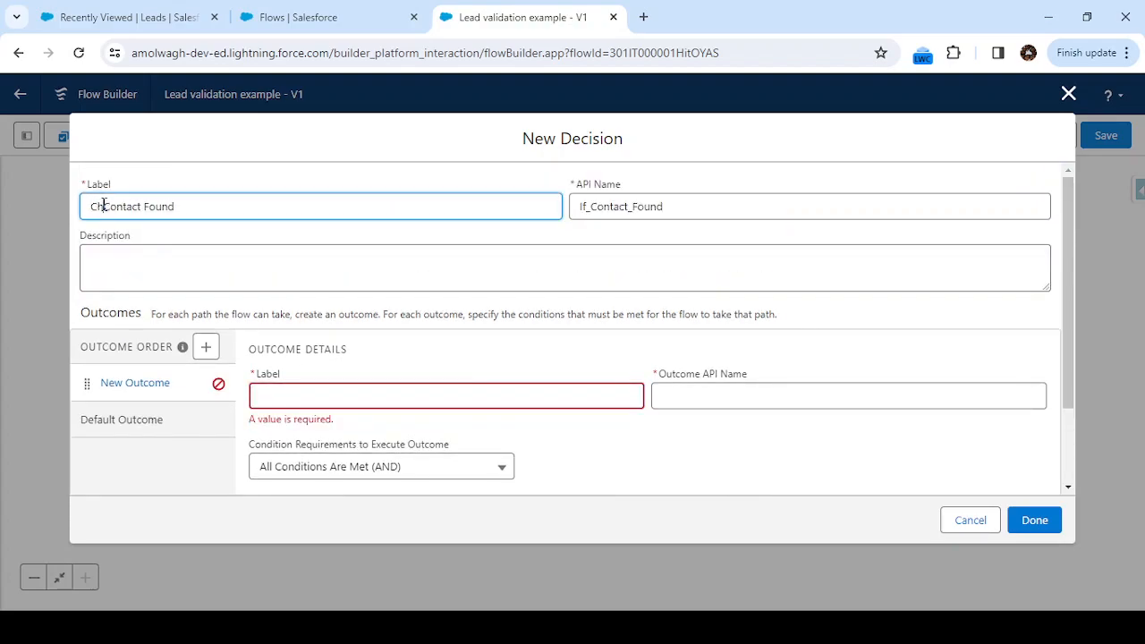
{"action": "double_click", "coordinate": [188, 212]}
{"action": "type", "text": "Record"}
{"action": "left_click", "coordinate": [645, 204]}
{"action": "left_click_drag", "start_coordinate": [680, 209], "coordinate": [519, 205]}
{"action": "key", "text": "BackSpace"}
{"action": "left_click", "coordinate": [455, 204]}
{"action": "key", "text": "Tab"}
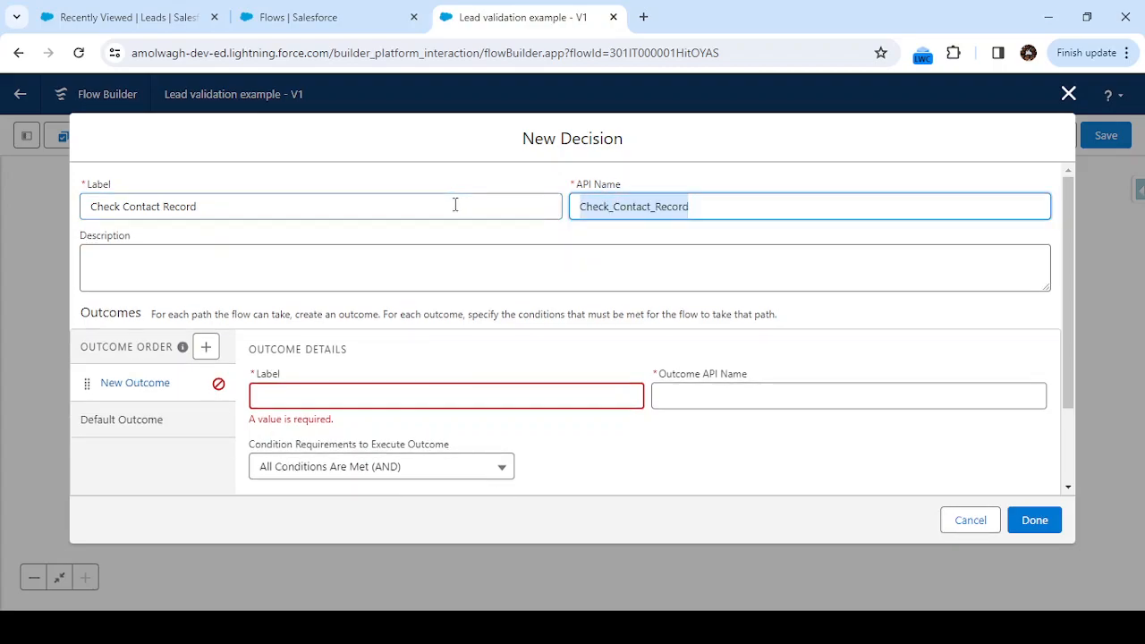
Name the decision's first outcome 'Contact Found' with its auto-filled API name.
{"action": "left_click", "coordinate": [442, 398]}
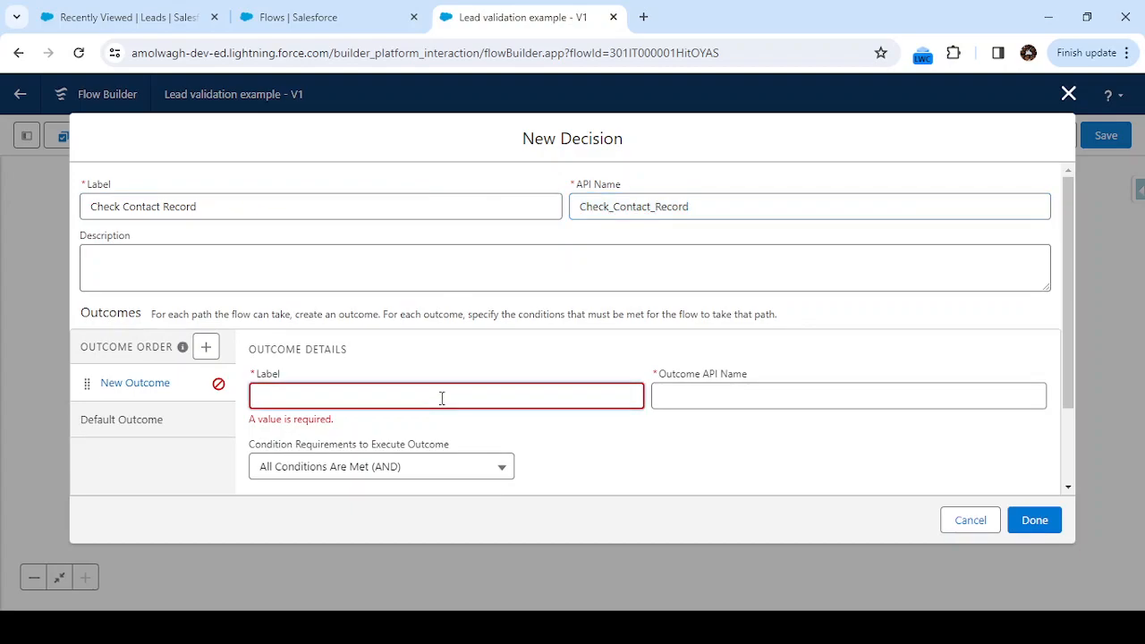
{"action": "type", "text": "Contact Found"}
{"action": "key", "text": "Tab"}
{"action": "left_click", "coordinate": [679, 418]}
{"action": "scroll", "coordinate": [678, 420], "scroll_direction": "down", "scroll_amount": 1}
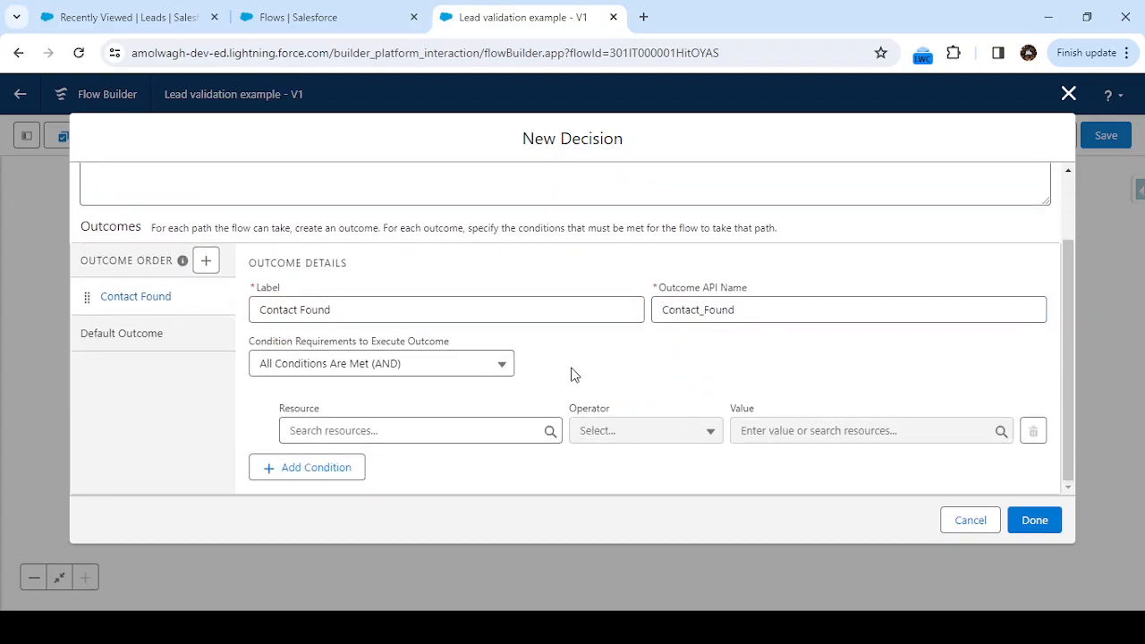
Give Contact Found the condition Contact from get_Contact Is Null {!$GlobalConstant.False}, and finish the decision.
{"action": "left_click", "coordinate": [426, 431]}
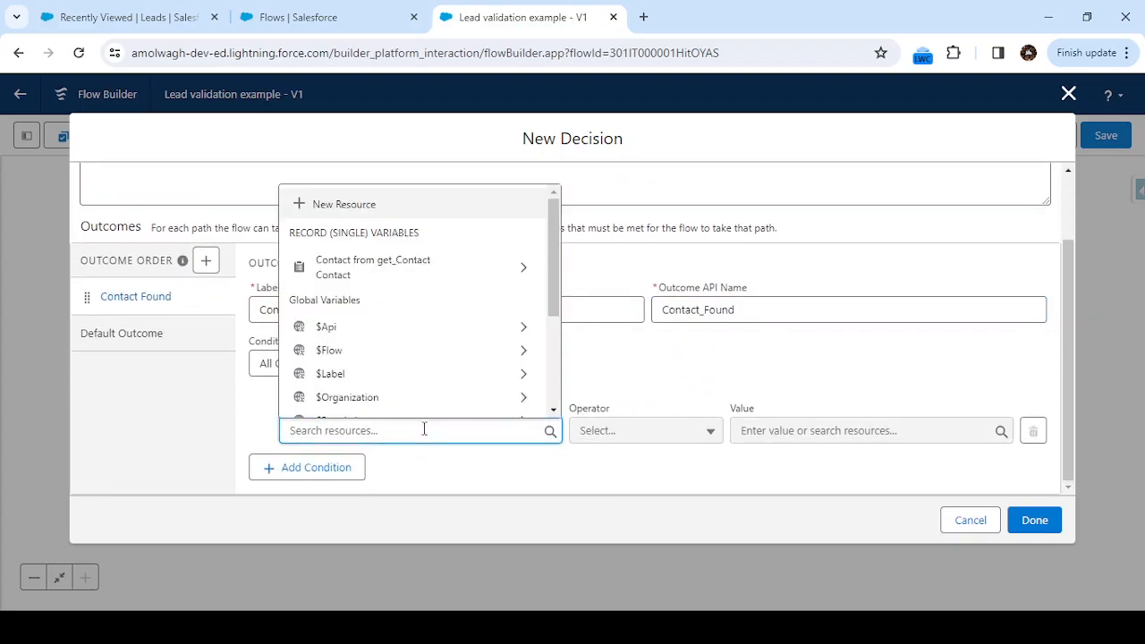
{"action": "left_click", "coordinate": [414, 264]}
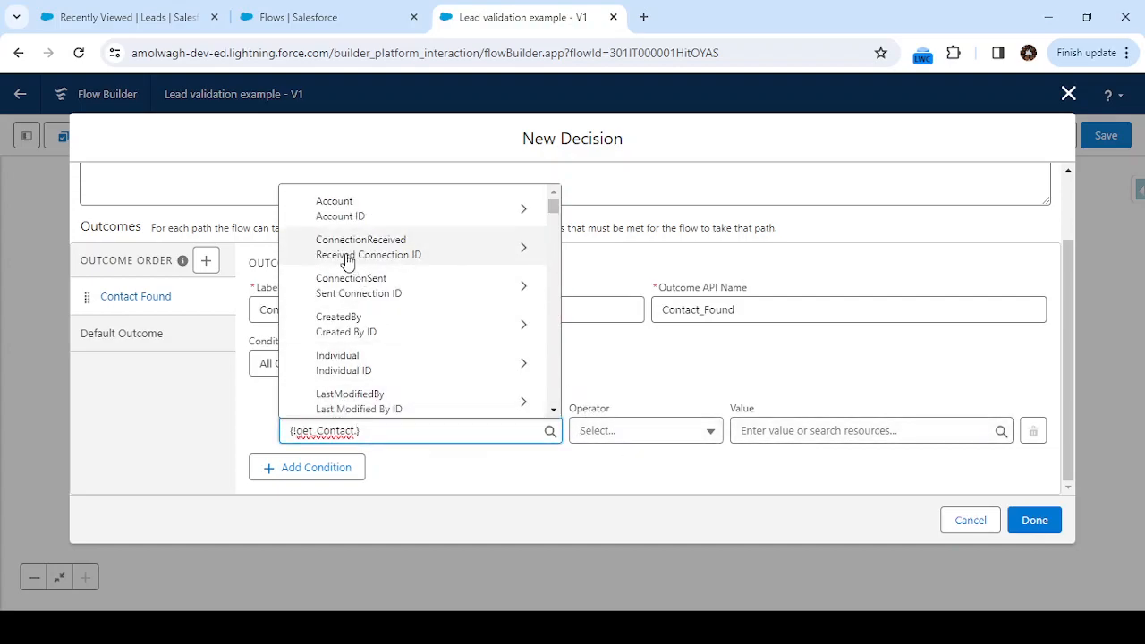
{"action": "left_click", "coordinate": [650, 393]}
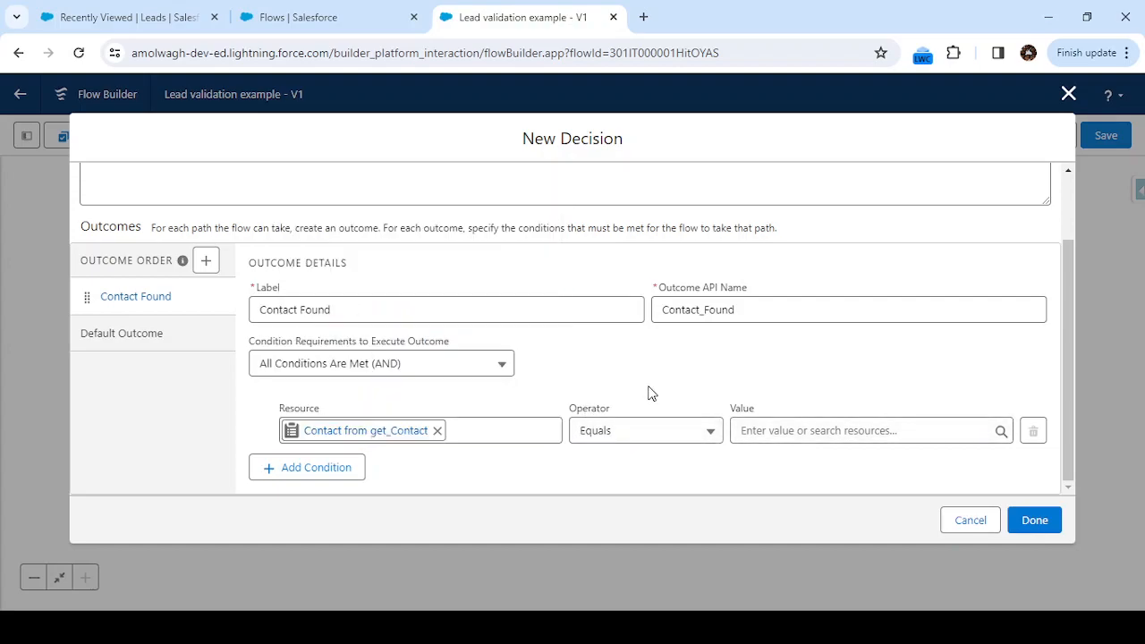
{"action": "left_click", "coordinate": [668, 438]}
{"action": "left_click", "coordinate": [652, 526]}
{"action": "left_click", "coordinate": [793, 433]}
{"action": "type", "text": "true"}
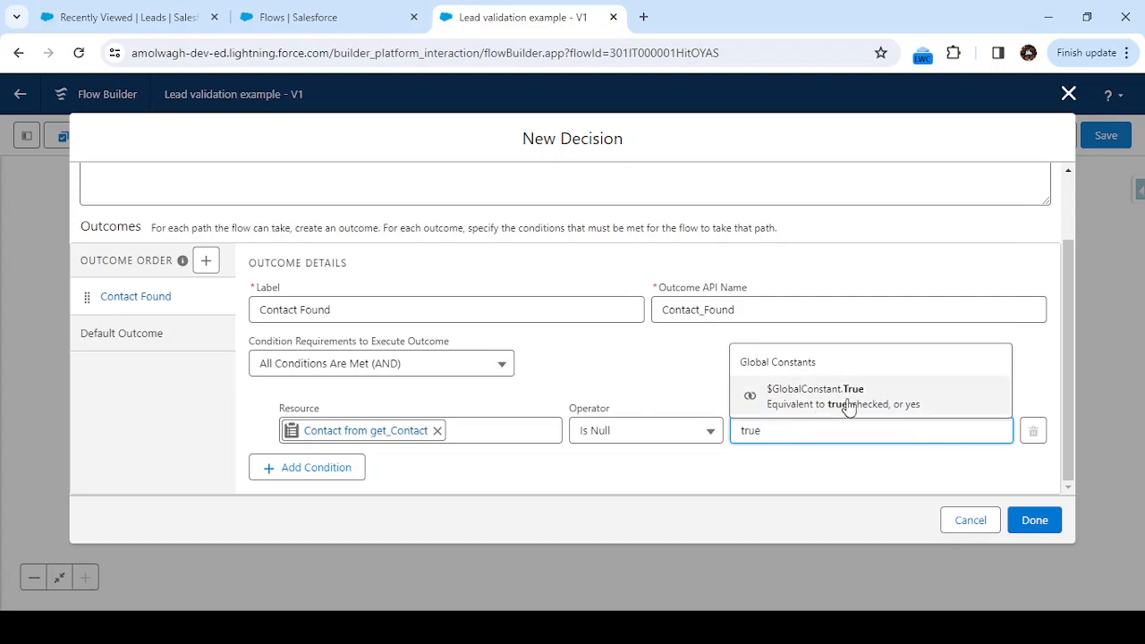
{"action": "key", "text": "BackSpace"}
{"action": "key", "text": "BackSpace"}
{"action": "key", "text": "BackSpace"}
{"action": "key", "text": "BackSpace"}
{"action": "type", "text": "fa"}
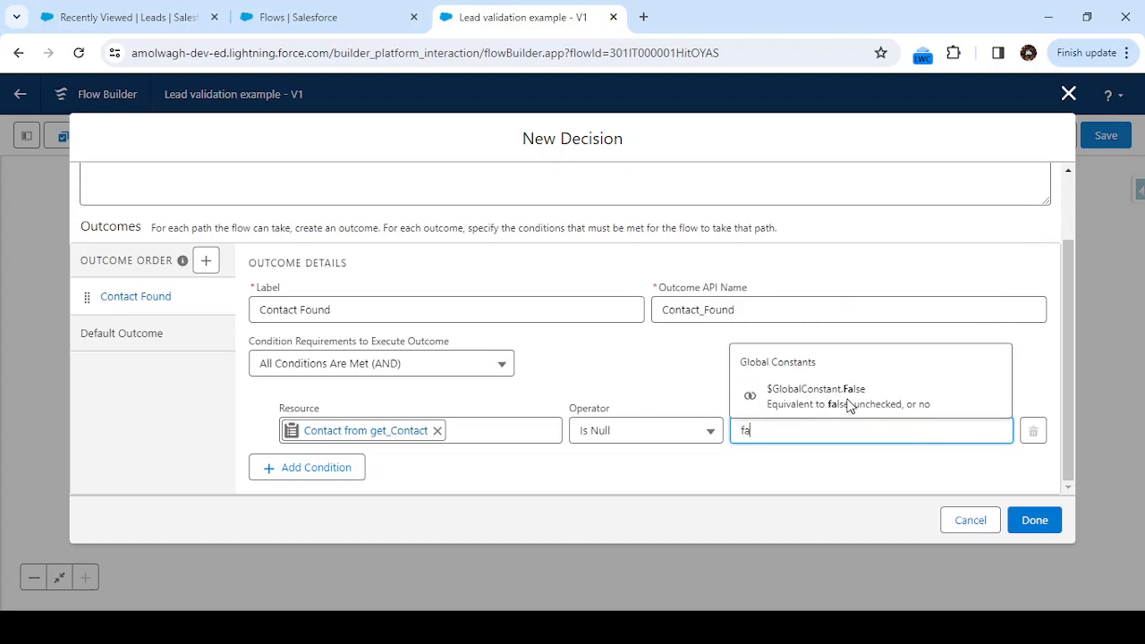
{"action": "type", "text": "lse"}
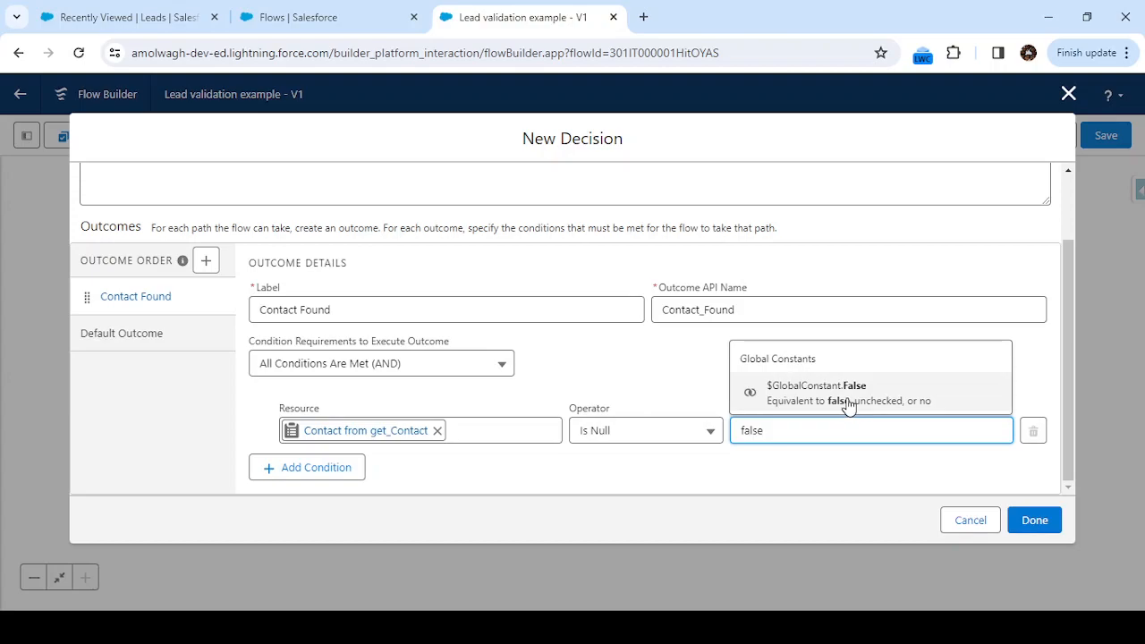
{"action": "left_click", "coordinate": [810, 410]}
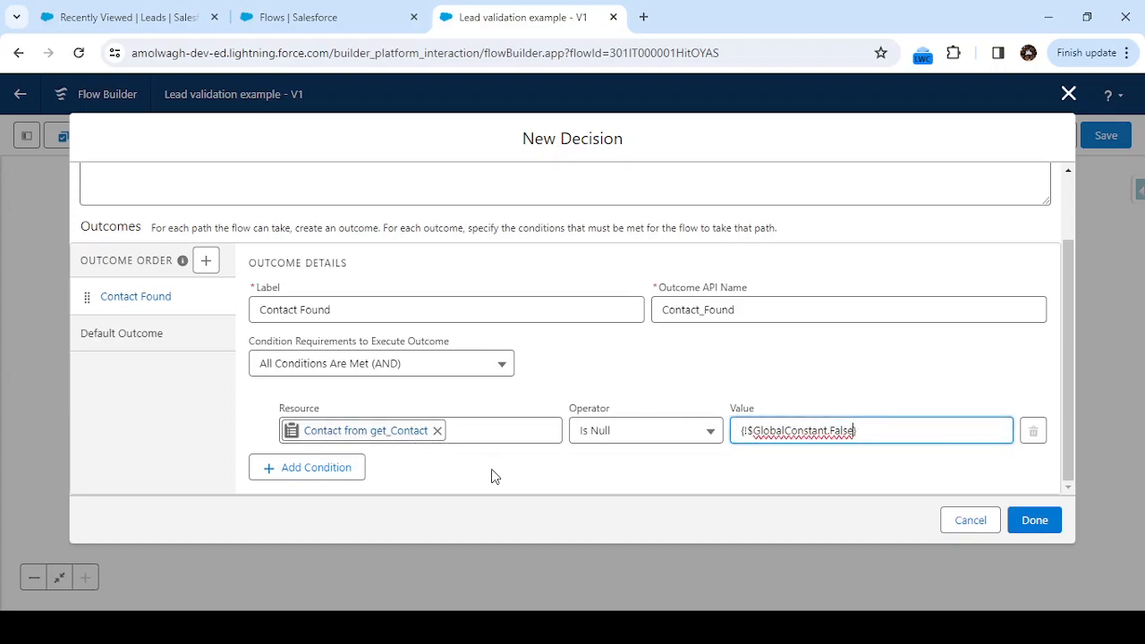
{"action": "left_click", "coordinate": [577, 473]}
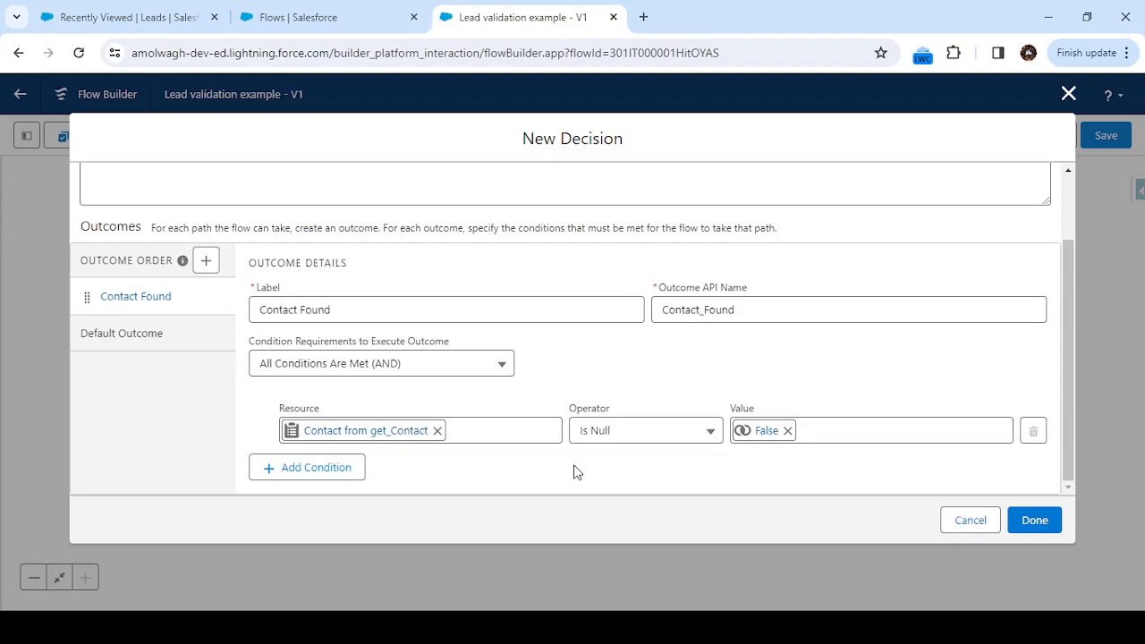
{"action": "left_click", "coordinate": [1031, 519]}
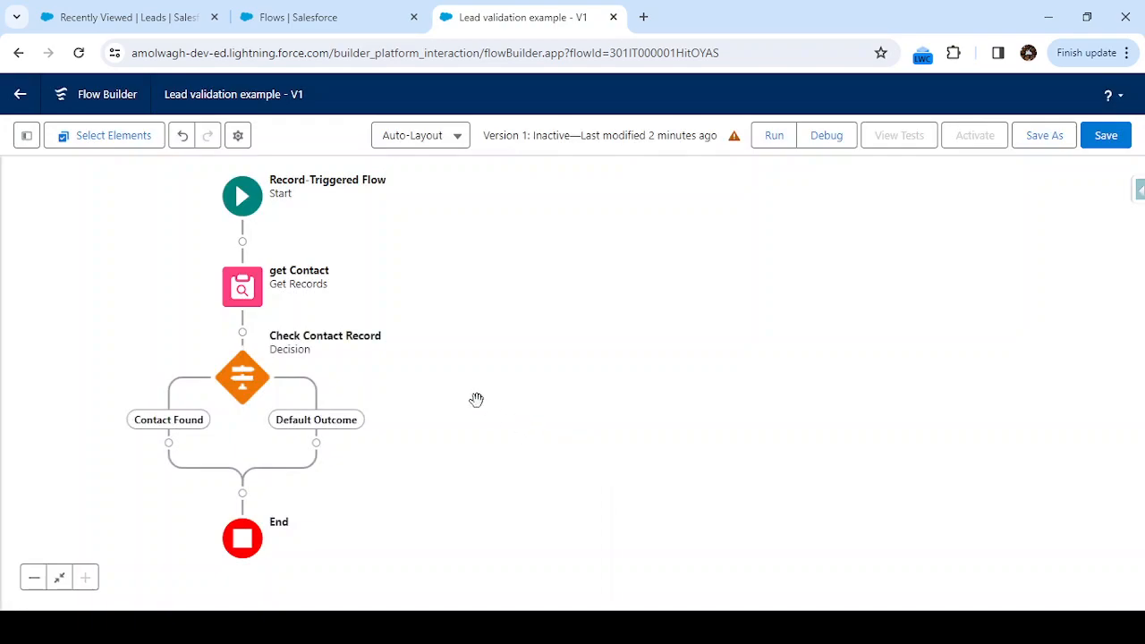
On the Contact Found branch, add a Custom Error labelled 'validation Error' (API validation_Error).
{"action": "left_click_drag", "start_coordinate": [503, 396], "coordinate": [750, 365]}
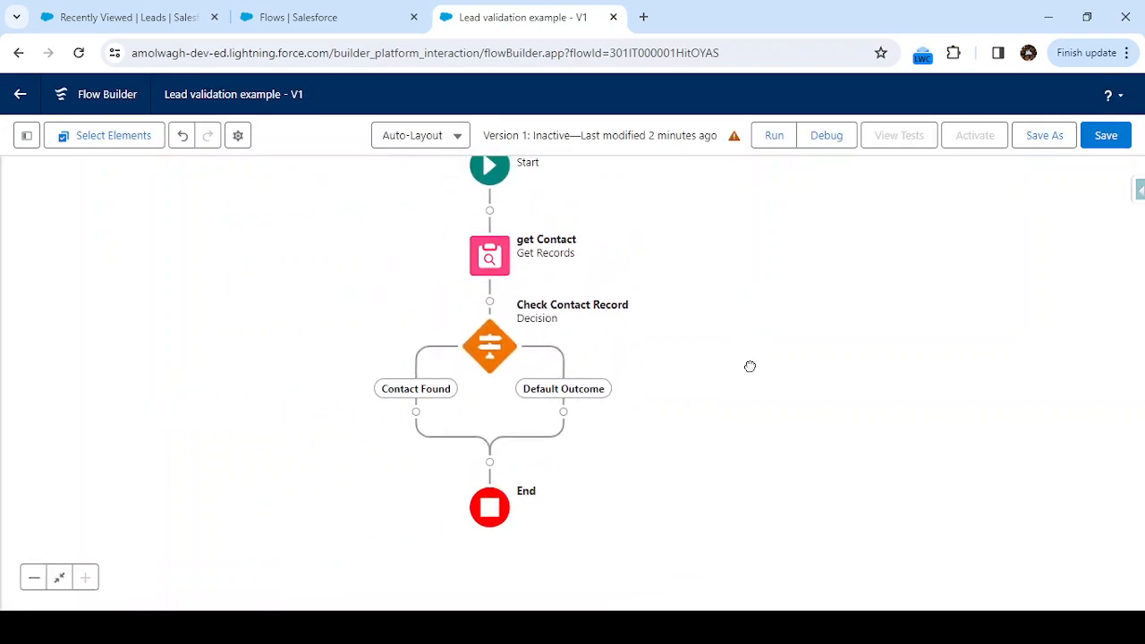
{"action": "left_click", "coordinate": [416, 413]}
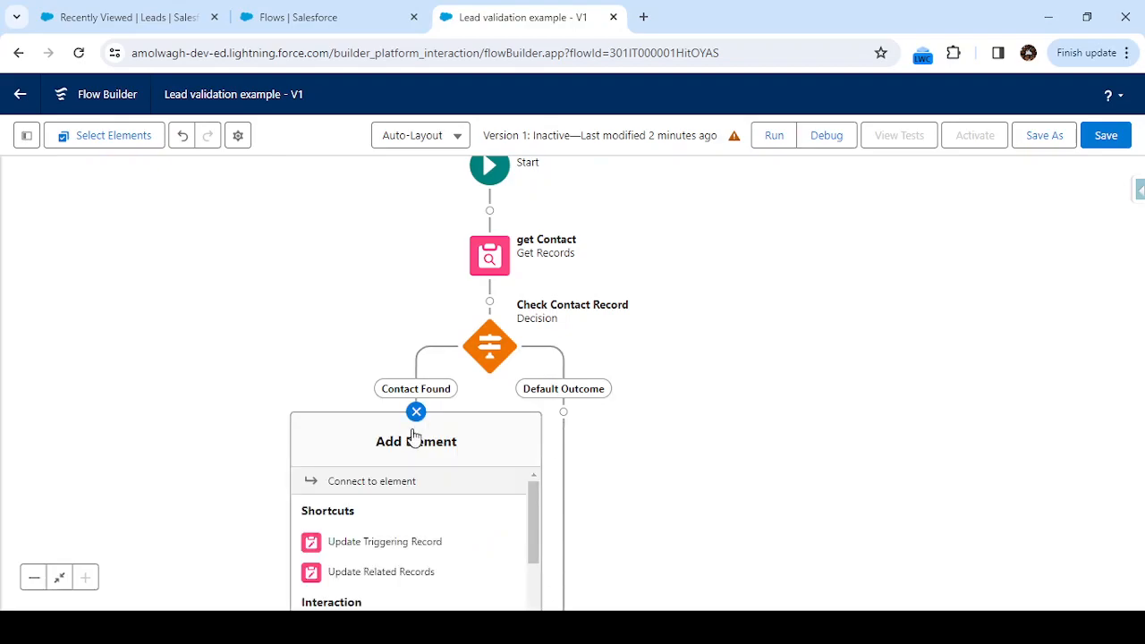
{"action": "left_click_drag", "start_coordinate": [350, 441], "coordinate": [331, 318]}
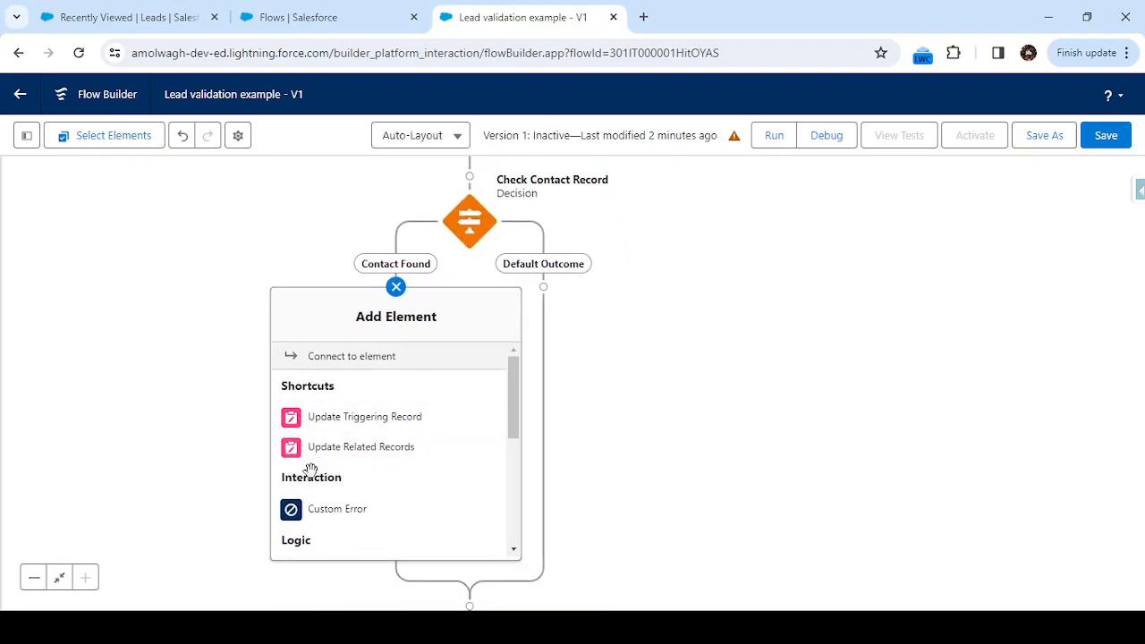
{"action": "left_click", "coordinate": [324, 510]}
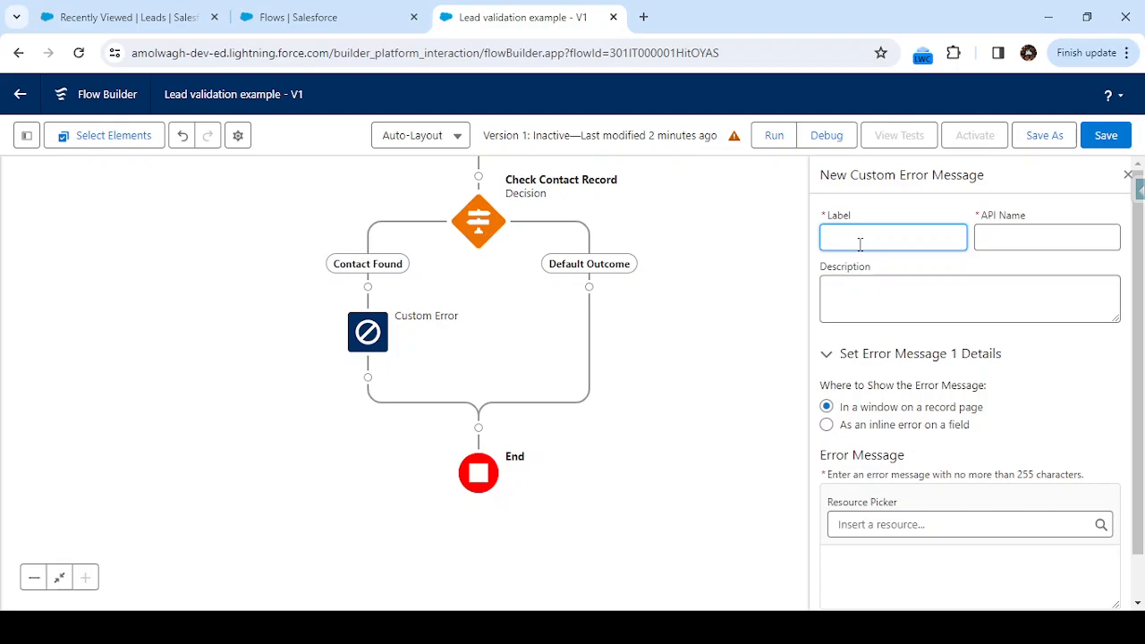
{"action": "type", "text": "validation Error"}
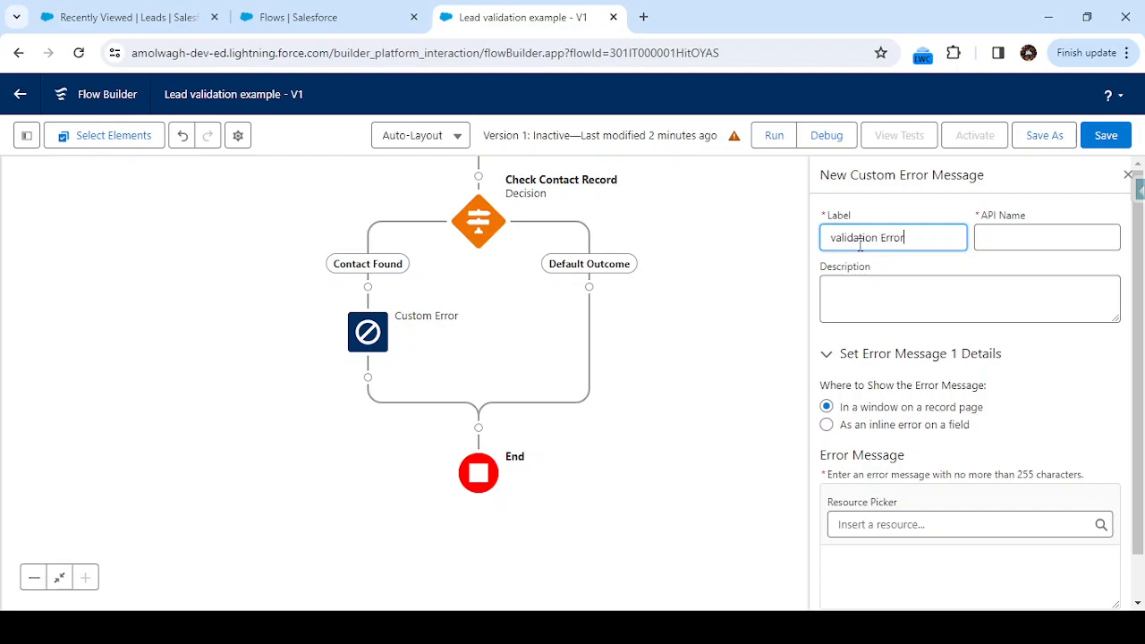
{"action": "key", "text": "Tab"}
{"action": "left_click", "coordinate": [900, 285]}
{"action": "scroll", "coordinate": [900, 285], "scroll_direction": "down", "scroll_amount": 1}
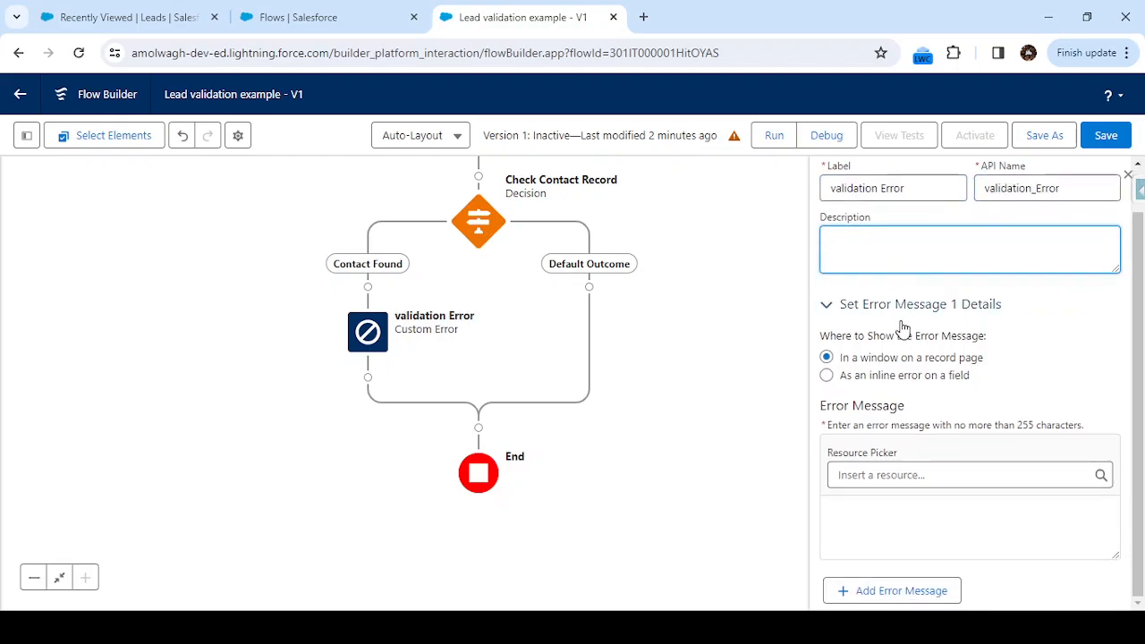
{"action": "left_click", "coordinate": [893, 501]}
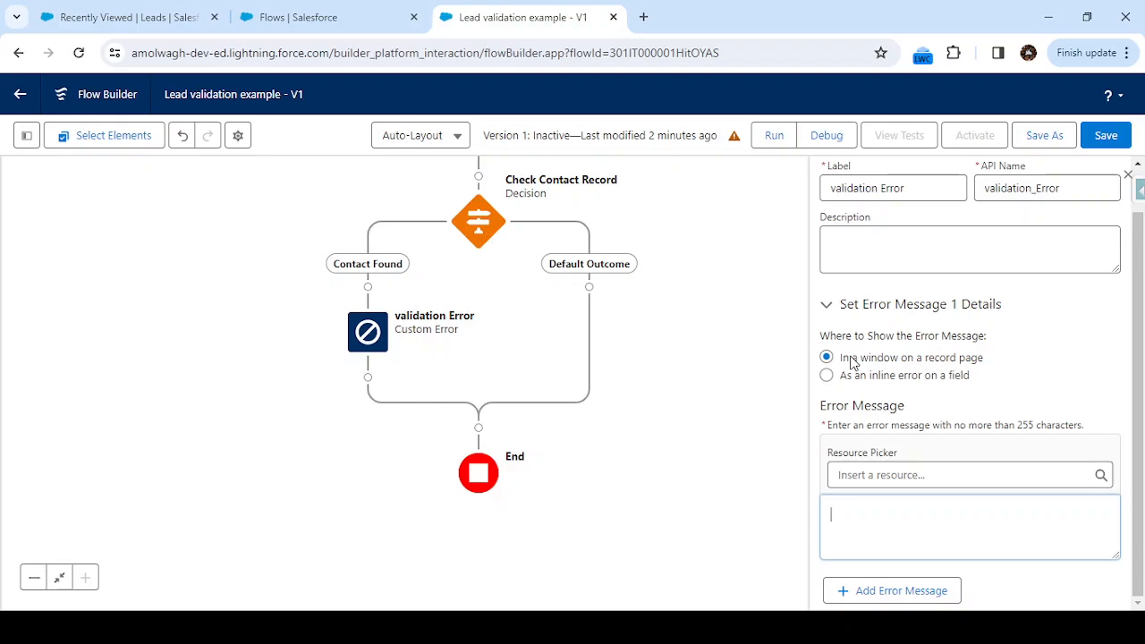
Show the error inline on the Lead's Email field.
{"action": "left_click", "coordinate": [827, 376]}
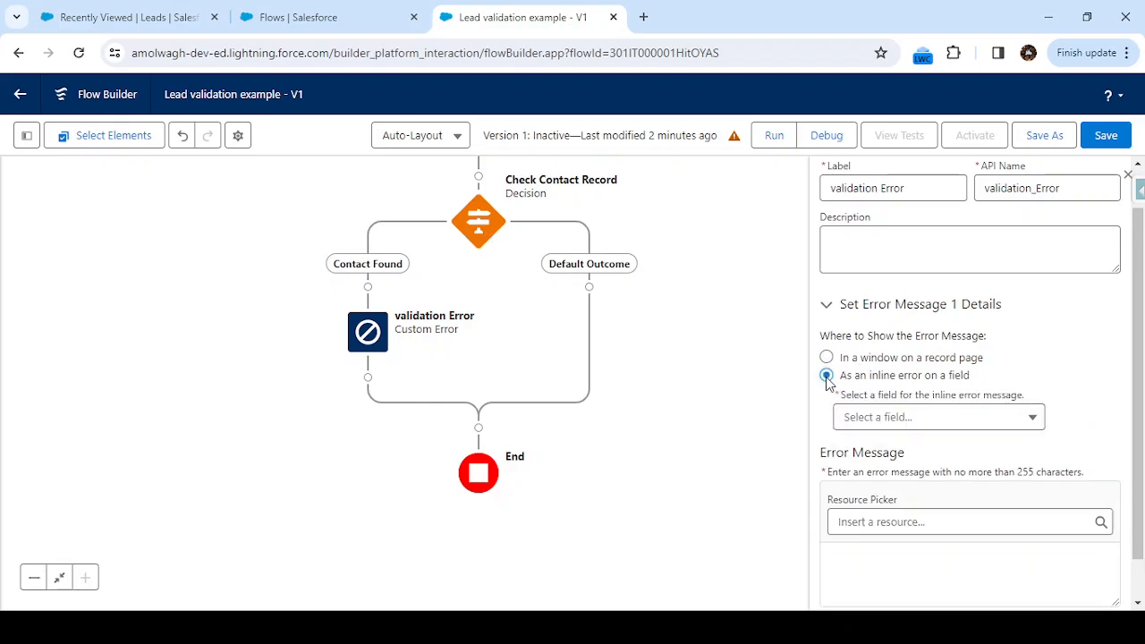
{"action": "left_click", "coordinate": [873, 419]}
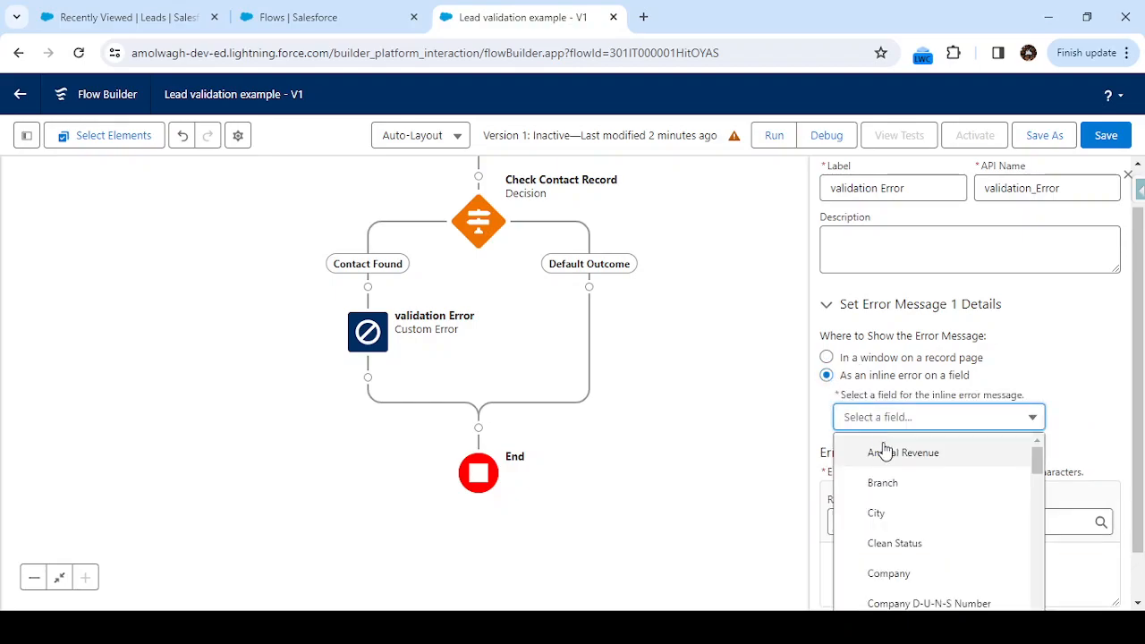
{"action": "scroll", "coordinate": [884, 451], "scroll_direction": "down", "scroll_amount": 3}
{"action": "scroll", "coordinate": [892, 468], "scroll_direction": "down", "scroll_amount": 3}
{"action": "left_click", "coordinate": [919, 507]}
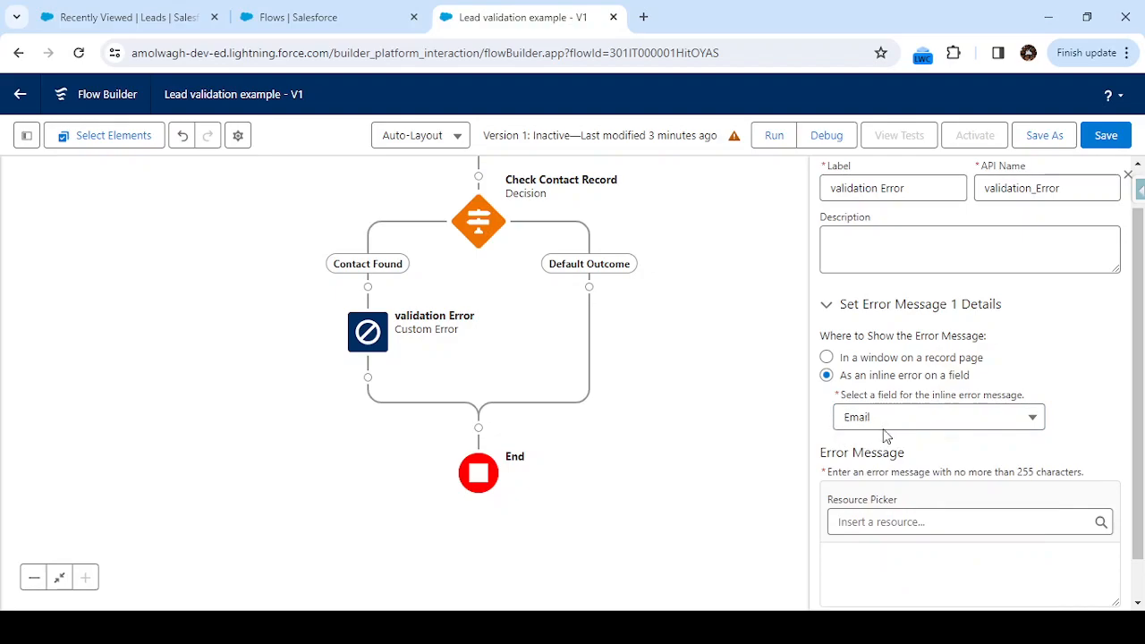
Enter the error message 'Duplicate Record found in contact with this email id.'.
{"action": "scroll", "coordinate": [892, 427], "scroll_direction": "down", "scroll_amount": 1}
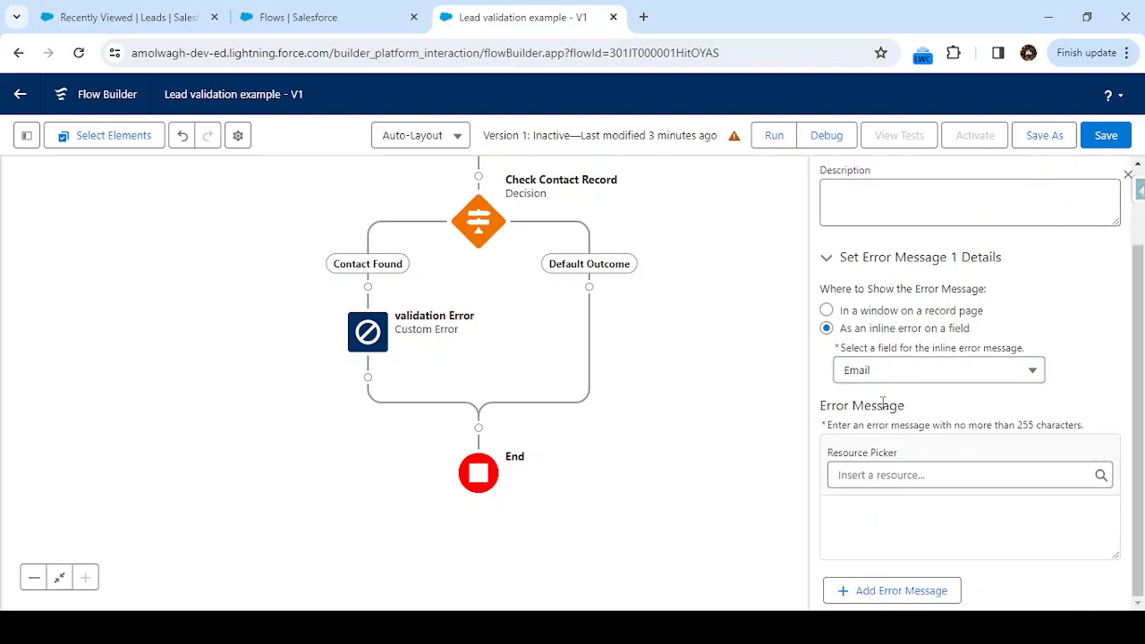
{"action": "left_click", "coordinate": [875, 502]}
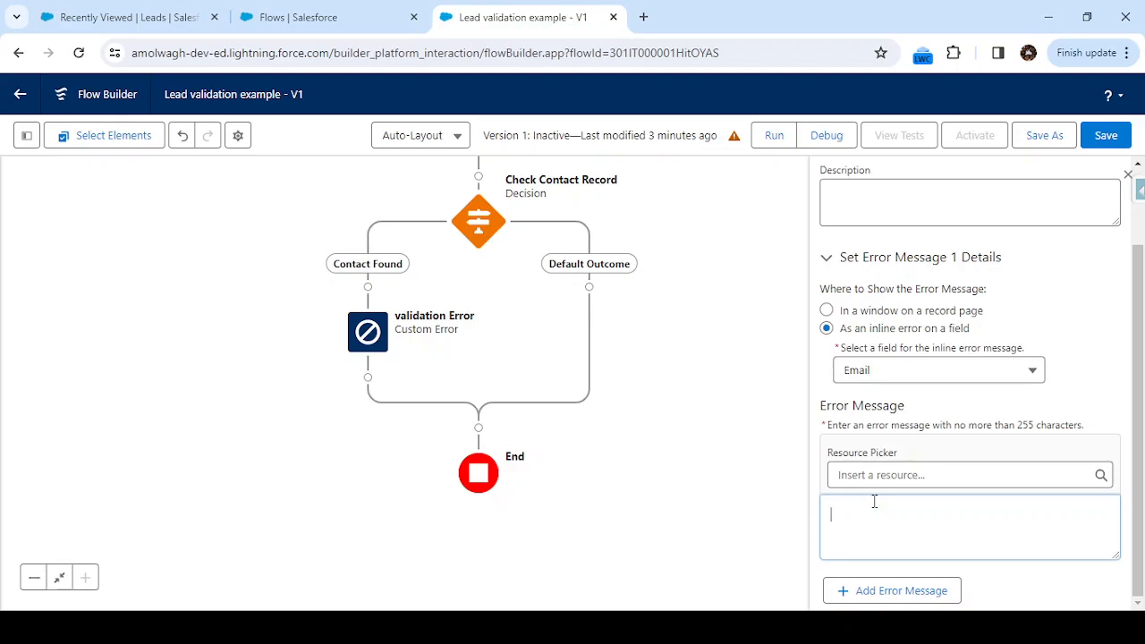
{"action": "type", "text": "Duplicate Record foun d in contact"}
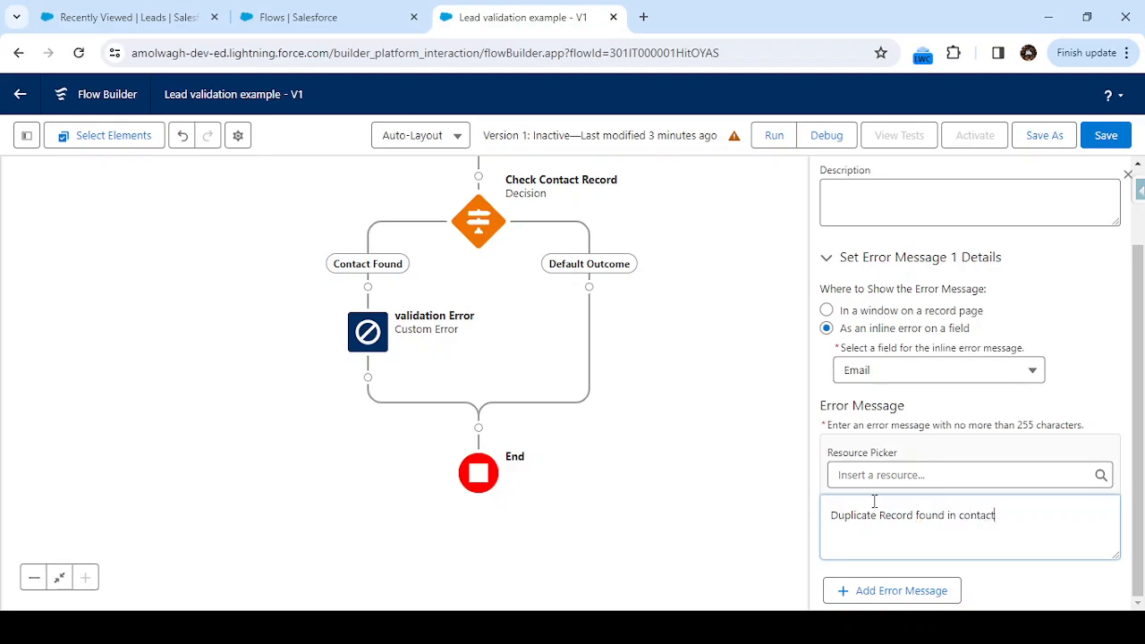
{"action": "type", "text": " with this e"}
{"action": "type", "text": "am"}
{"action": "key", "text": "BackSpace"}
{"action": "key", "text": "BackSpace"}
{"action": "type", "text": "mail"}
{"action": "left_click", "coordinate": [752, 409]}
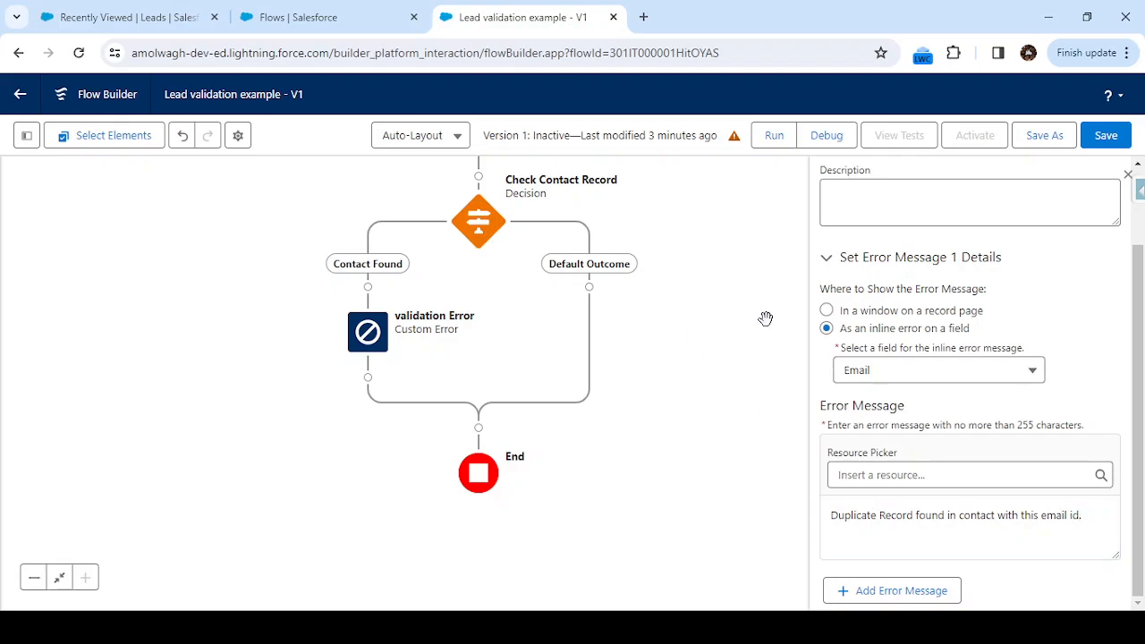
{"action": "left_click_drag", "start_coordinate": [715, 292], "coordinate": [708, 493]}
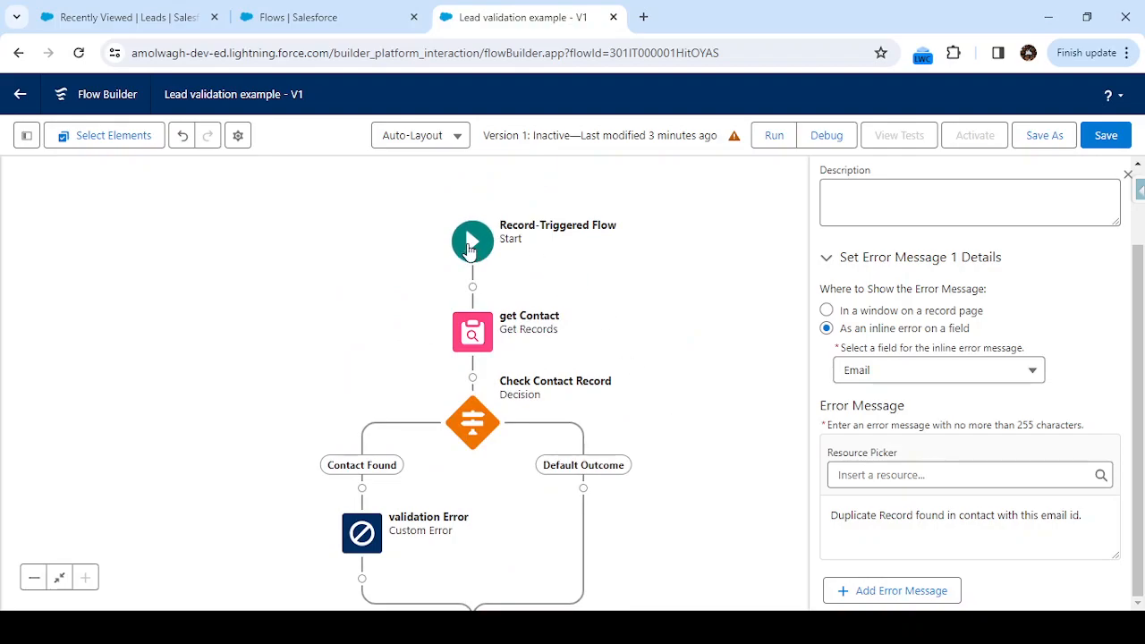
Save and activate the Lead validation example flow as Version 1, then go back to Recently Viewed Leads.
{"action": "scroll", "coordinate": [614, 307], "scroll_direction": "down", "scroll_amount": 2}
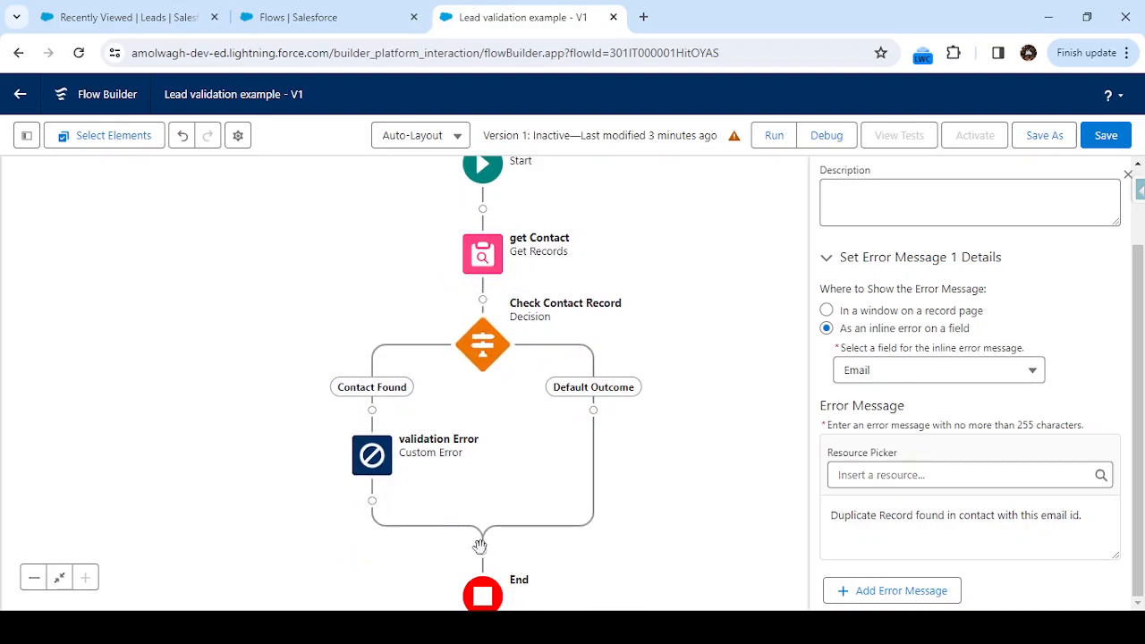
{"action": "left_click", "coordinate": [1106, 136]}
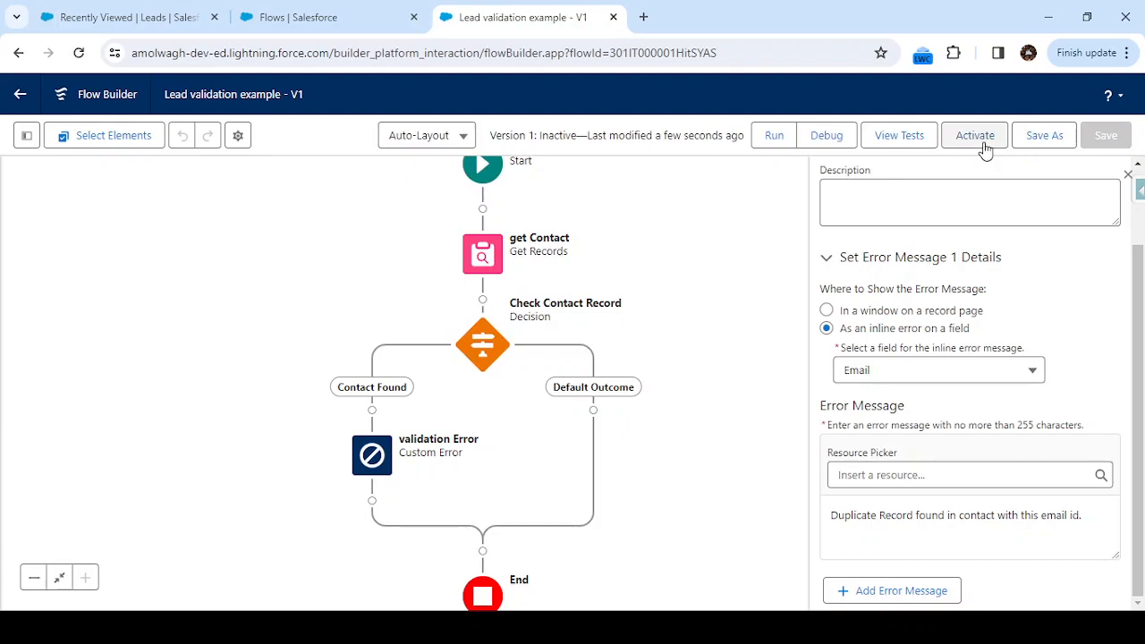
{"action": "left_click", "coordinate": [984, 145]}
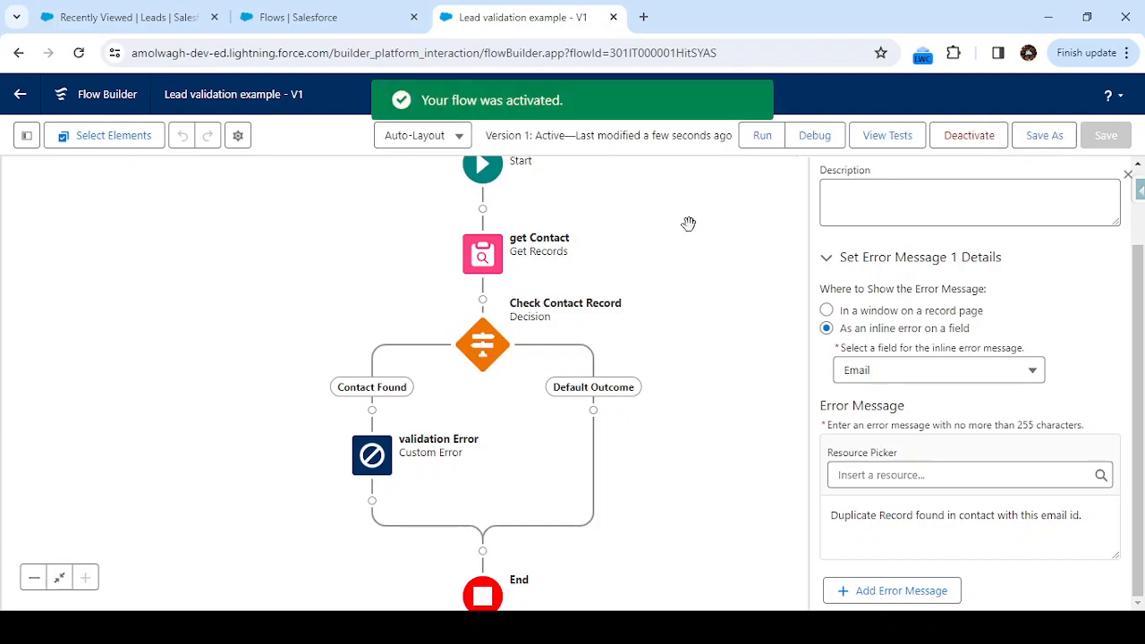
{"action": "left_click", "coordinate": [152, 17]}
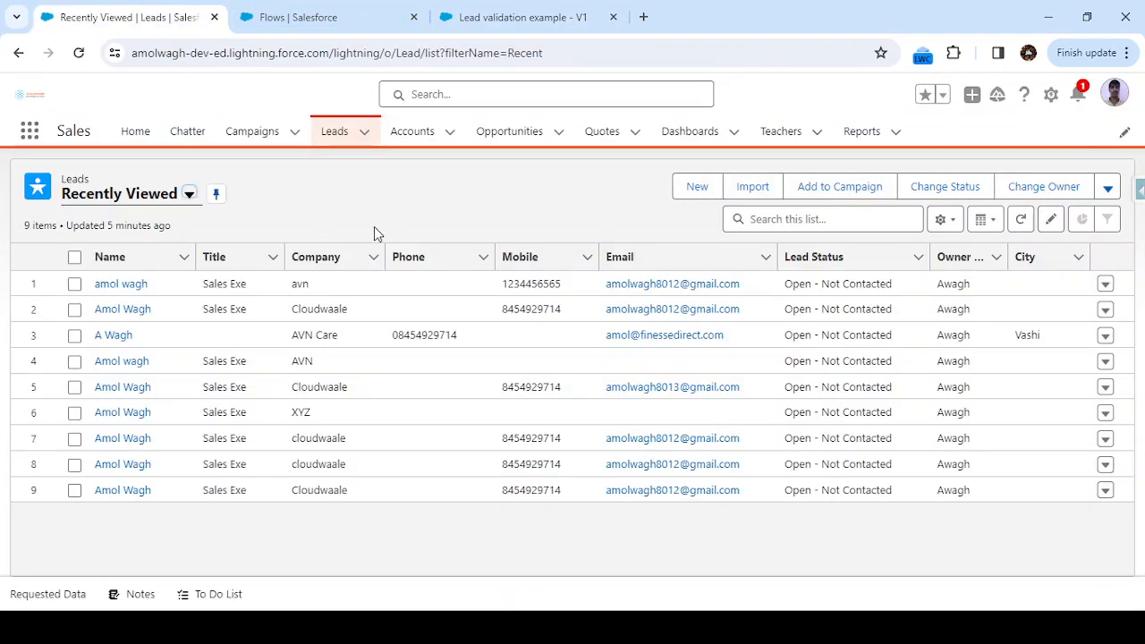
Open the first contact of the Cloudwaale Pvt Ltd account for editing.
{"action": "left_click", "coordinate": [427, 141]}
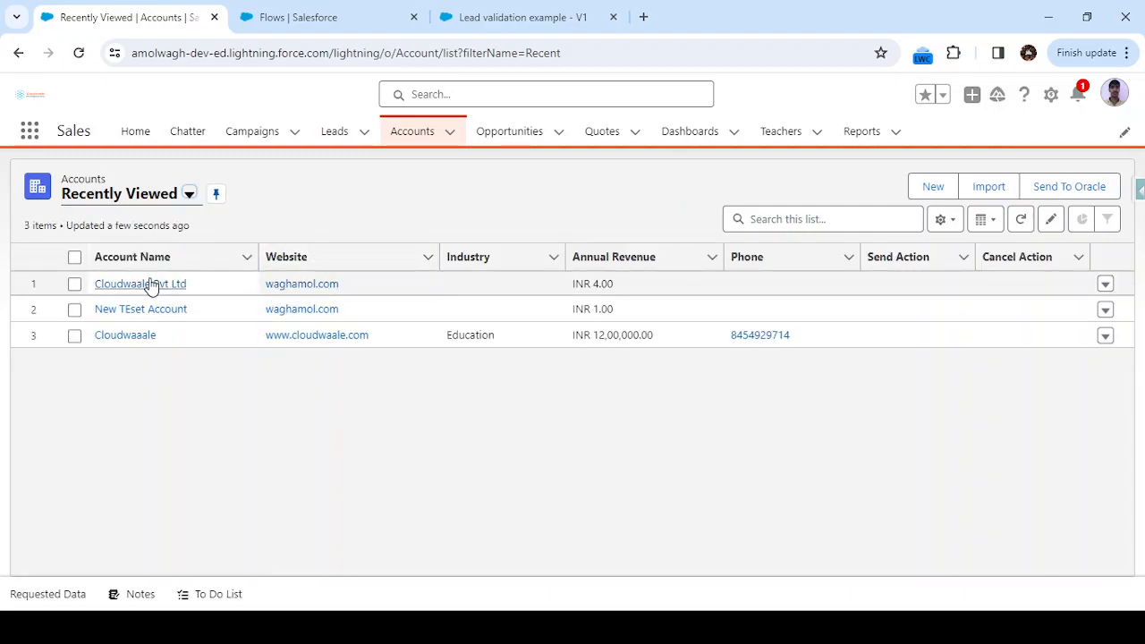
{"action": "left_click", "coordinate": [151, 284]}
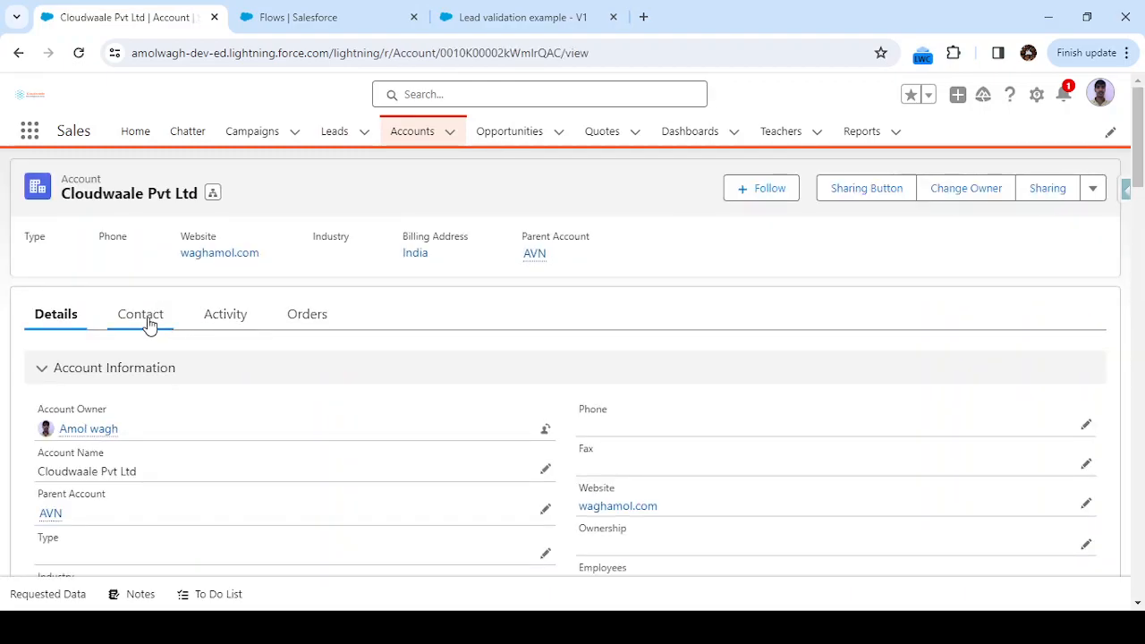
{"action": "left_click", "coordinate": [143, 319]}
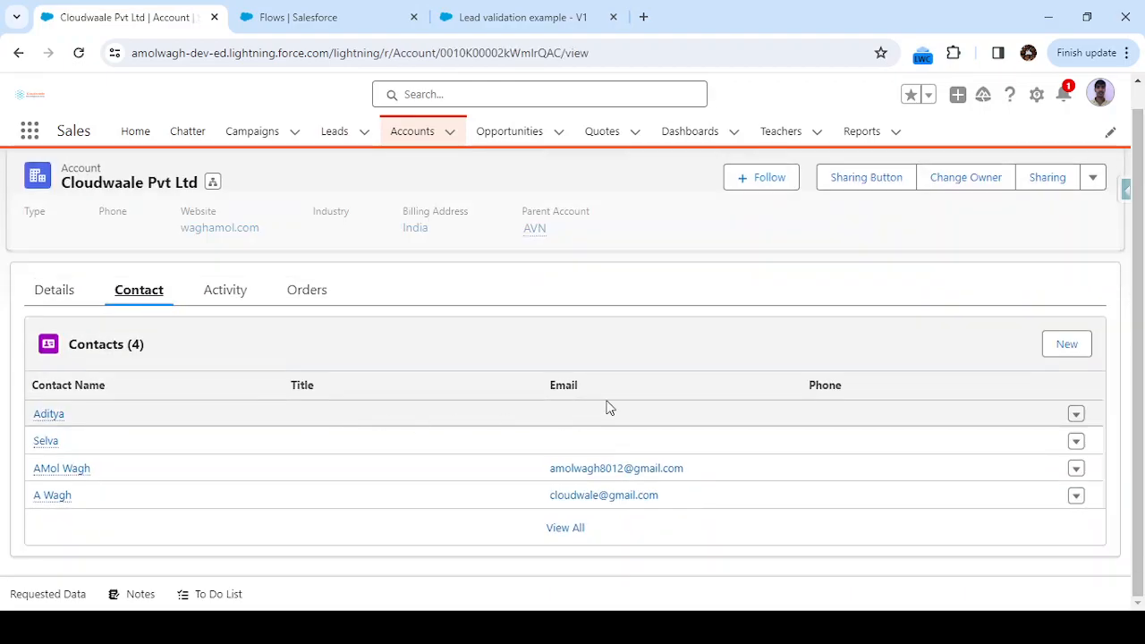
{"action": "left_click", "coordinate": [1075, 417]}
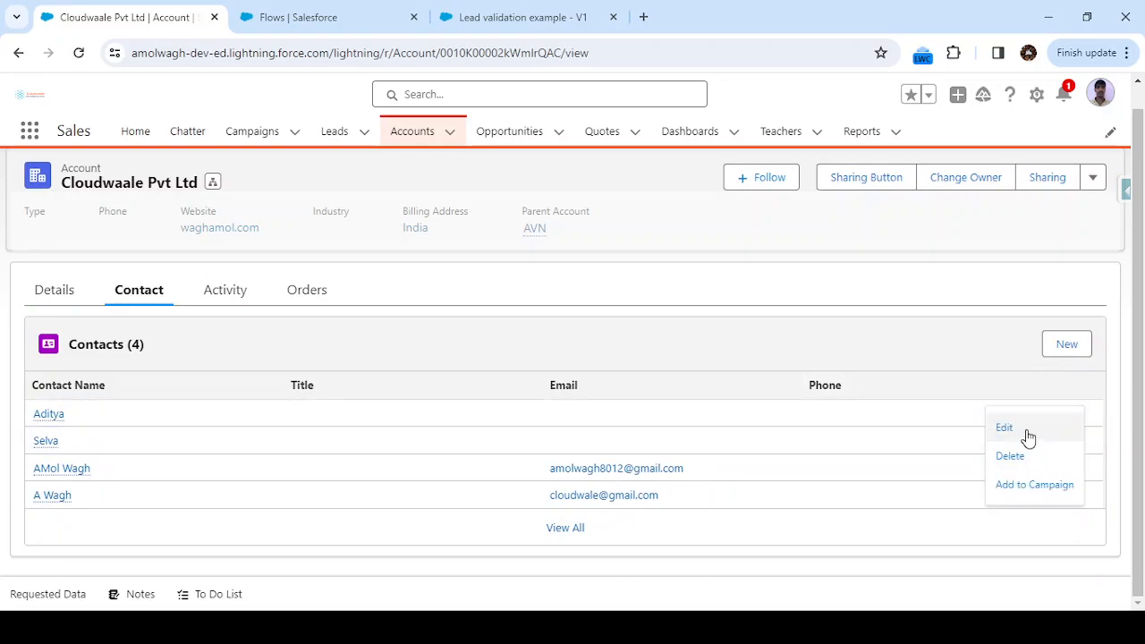
{"action": "left_click", "coordinate": [1005, 429]}
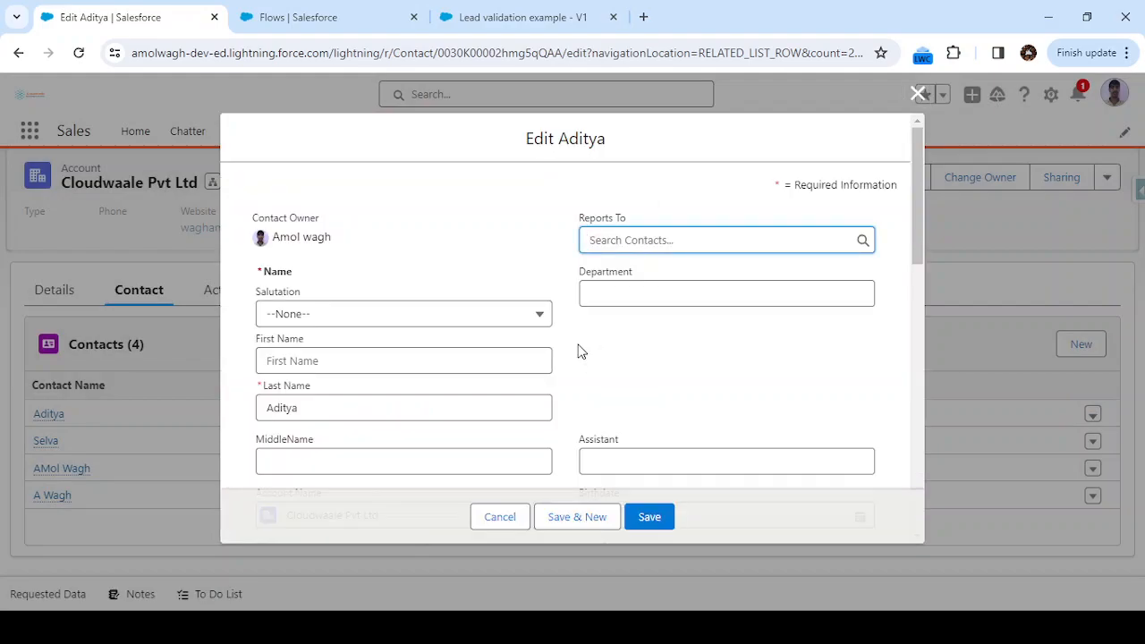
Enter an e-mail address for the contact, save it, and return to the Leads list.
{"action": "scroll", "coordinate": [591, 353], "scroll_direction": "down", "scroll_amount": 3}
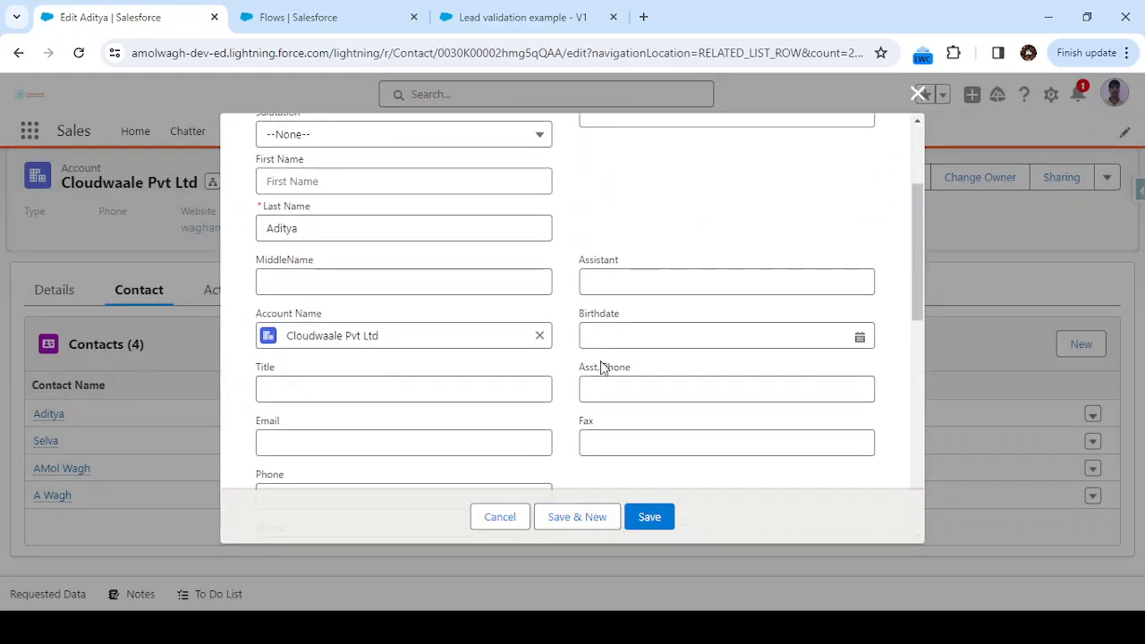
{"action": "scroll", "coordinate": [388, 399], "scroll_direction": "down", "scroll_amount": 1}
{"action": "left_click", "coordinate": [385, 415]}
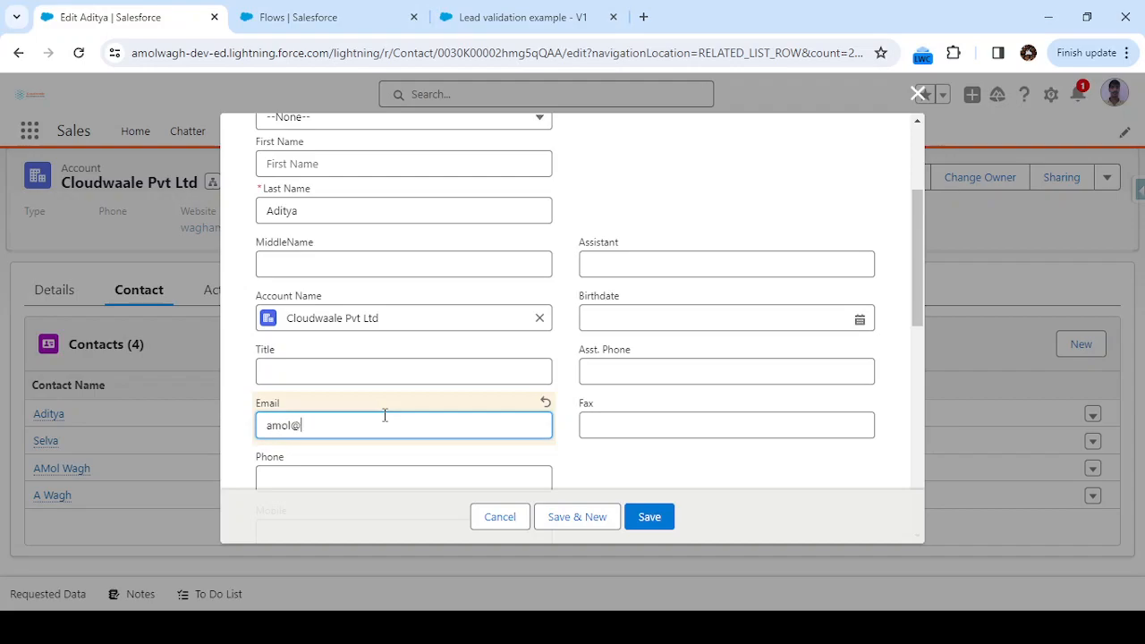
{"action": "left_click_drag", "start_coordinate": [393, 429], "coordinate": [257, 434]}
{"action": "key", "text": "ctrl+c"}
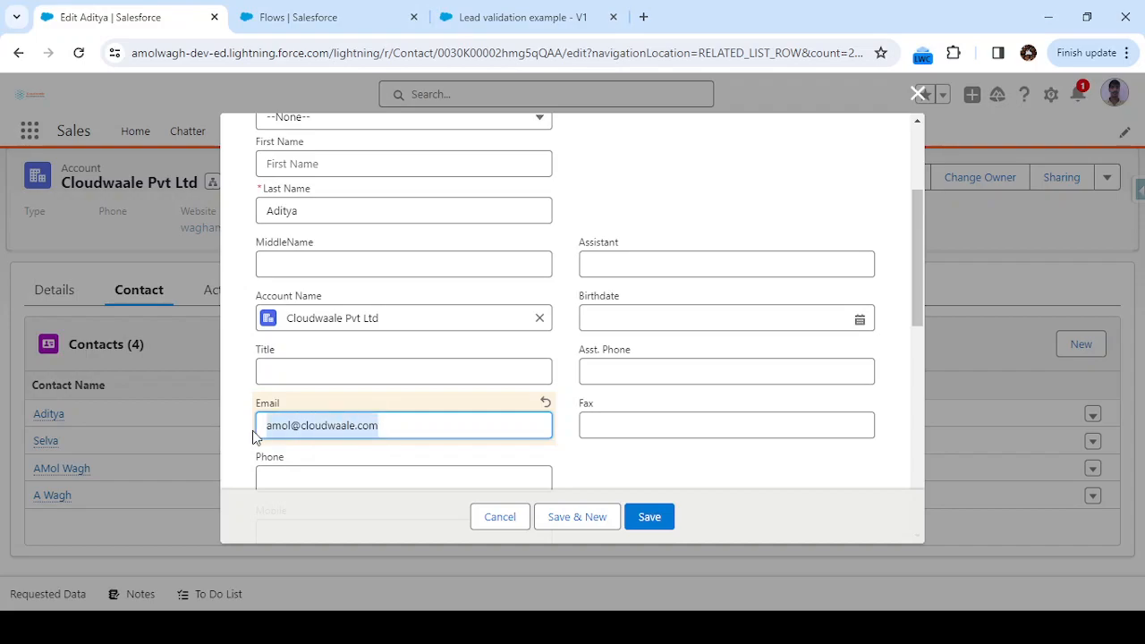
{"action": "left_click", "coordinate": [657, 516]}
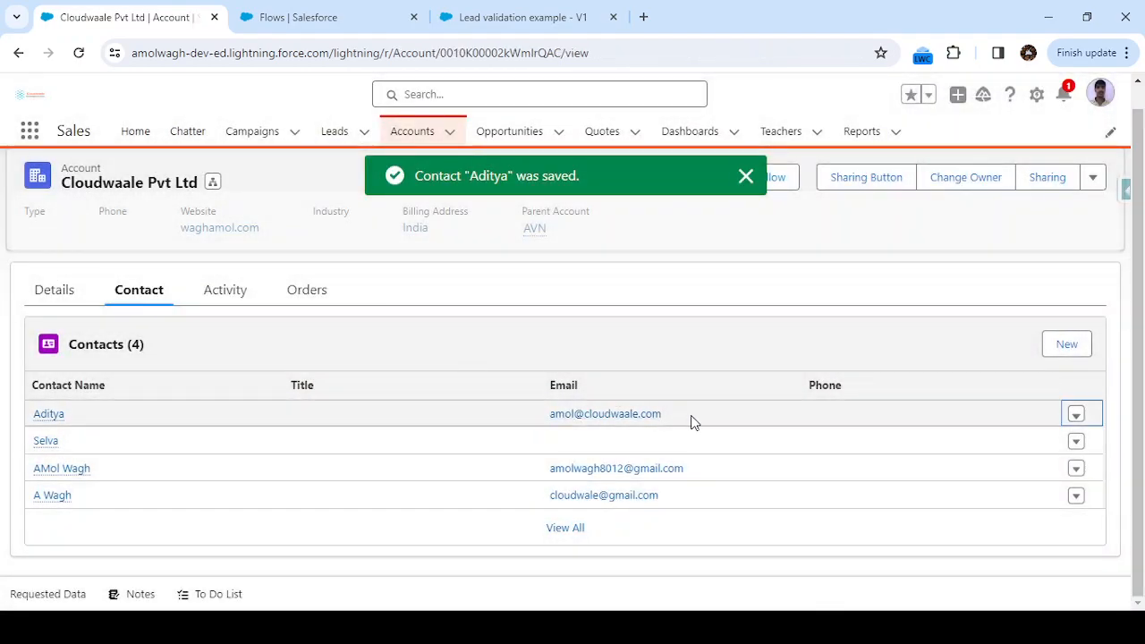
{"action": "left_click", "coordinate": [332, 133]}
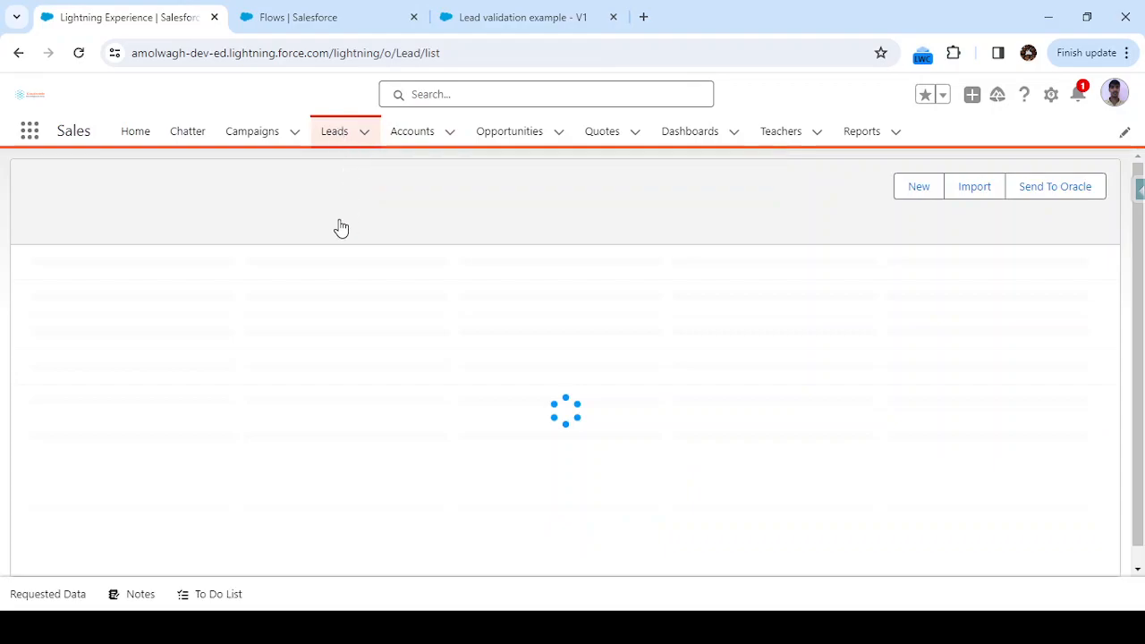
Start a new Direct Lead and enter the lead's first and last name.
{"action": "left_click", "coordinate": [694, 187]}
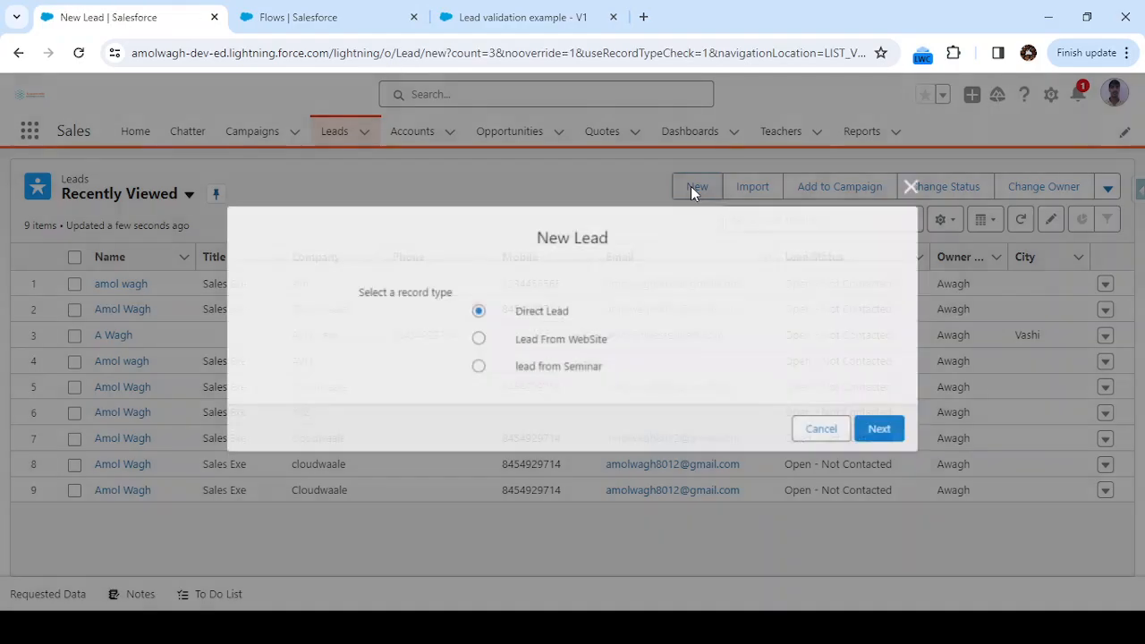
{"action": "left_click", "coordinate": [885, 431]}
{"action": "left_click", "coordinate": [357, 381]}
{"action": "type", "text": "Amol"}
{"action": "key", "text": "Tab"}
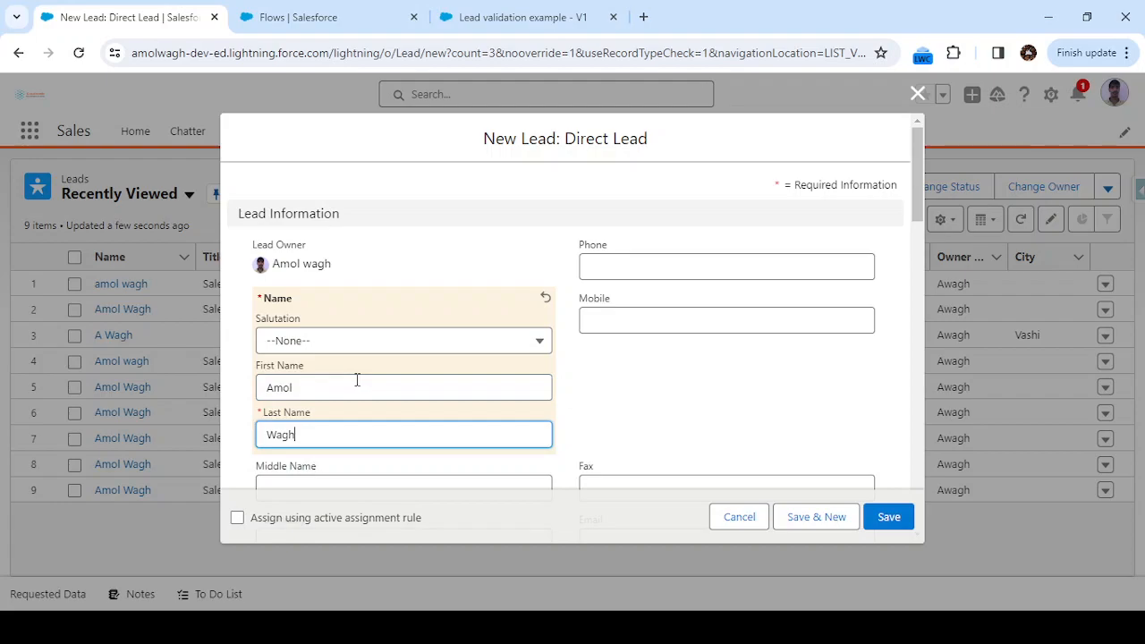
Paste the contact's e-mail address into the new lead's Email field.
{"action": "left_click", "coordinate": [600, 396]}
{"action": "scroll", "coordinate": [600, 396], "scroll_direction": "down", "scroll_amount": 2}
{"action": "left_click", "coordinate": [609, 426]}
{"action": "left_click", "coordinate": [612, 422]}
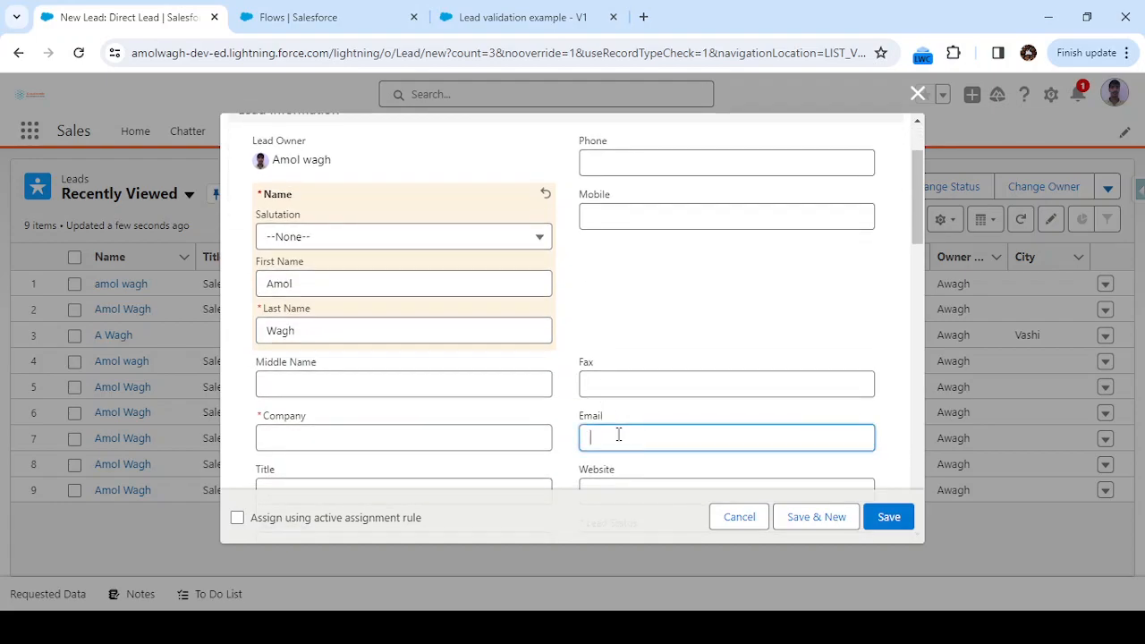
{"action": "key", "text": "ctrl+v"}
{"action": "left_click", "coordinate": [612, 290]}
Enter a mobile number and the company 'cloudwaale' on the new lead.
{"action": "left_click", "coordinate": [630, 211]}
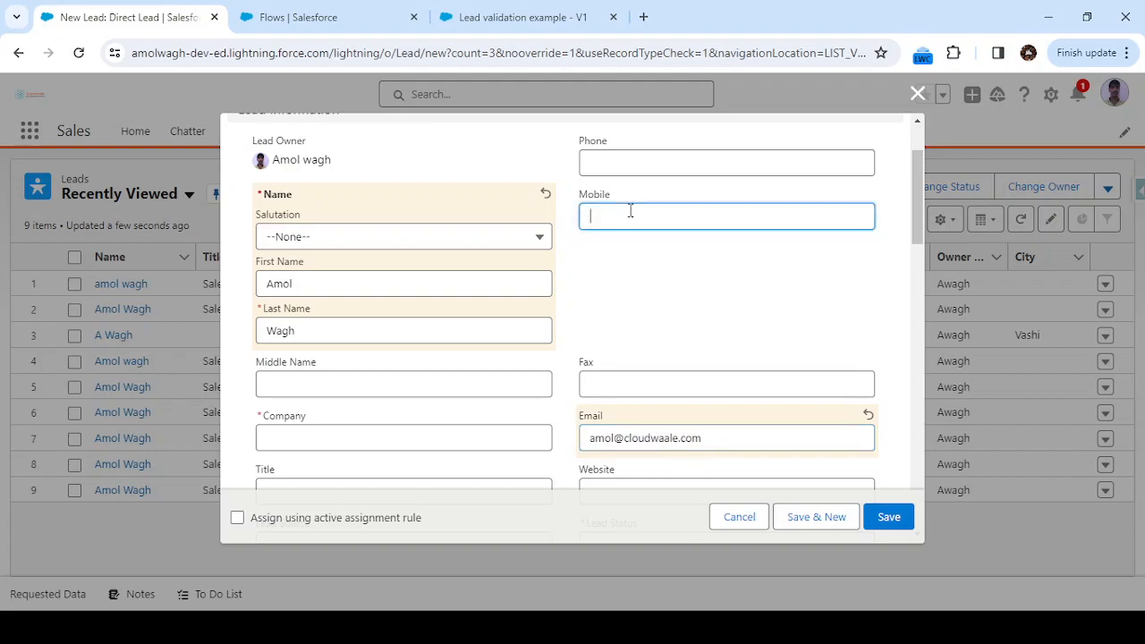
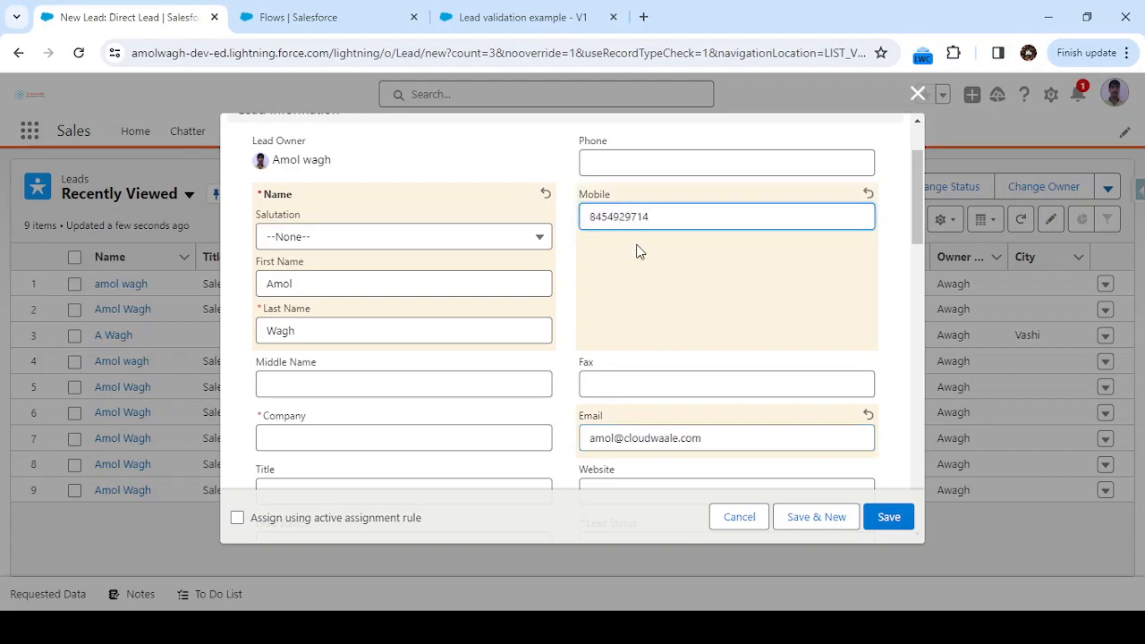
{"action": "left_click", "coordinate": [639, 250]}
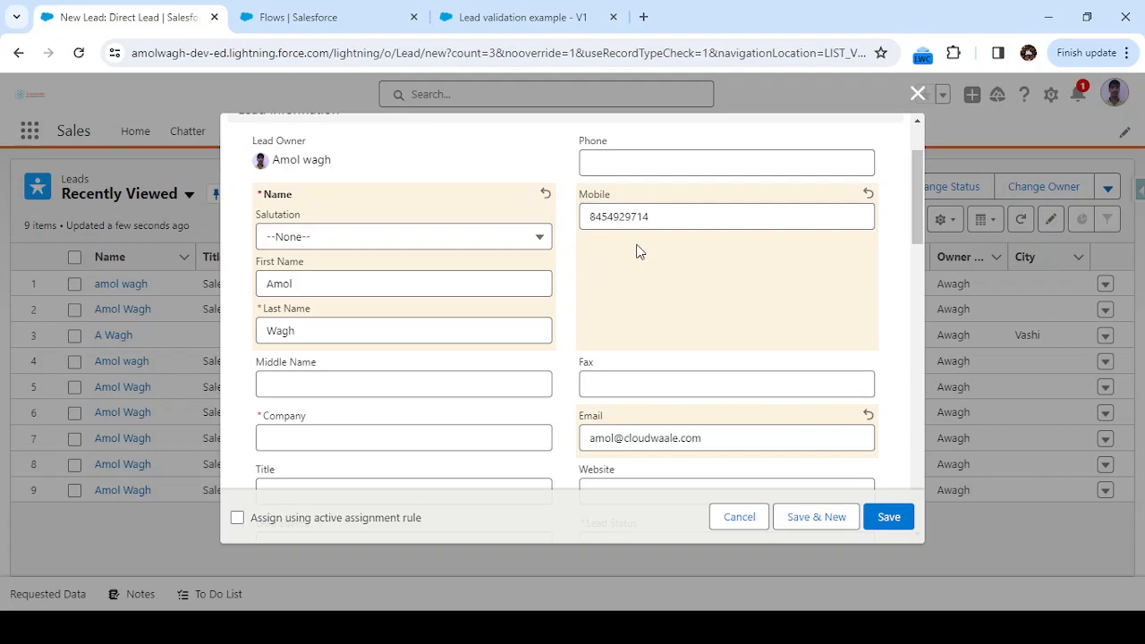
{"action": "left_click", "coordinate": [356, 439]}
{"action": "type", "text": "cloudwaale"}
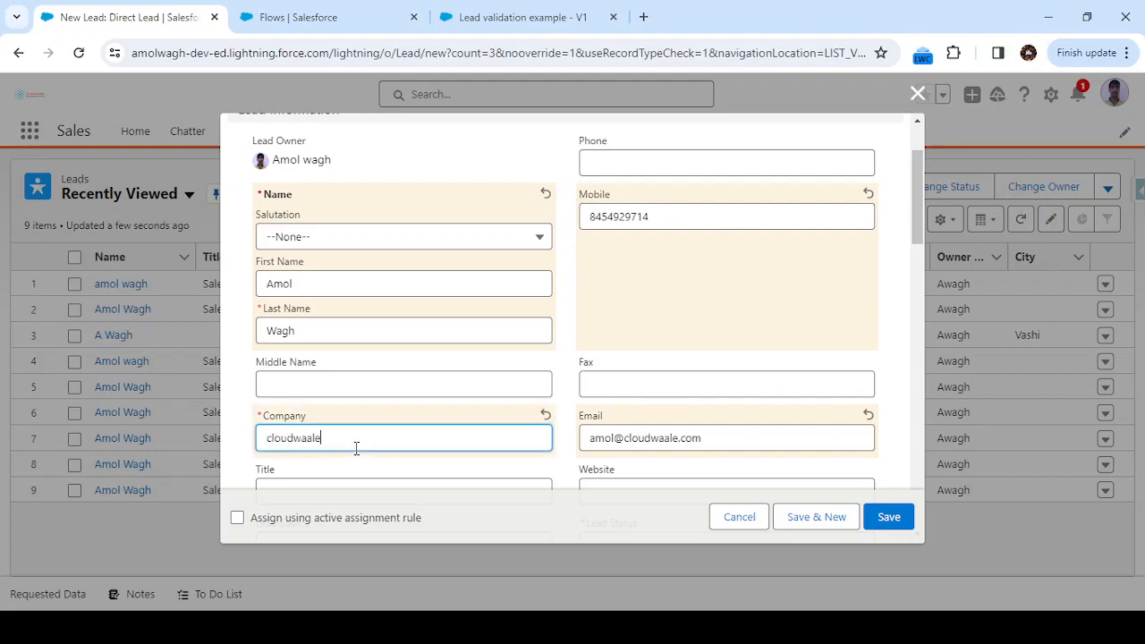
{"action": "left_click", "coordinate": [508, 469]}
{"action": "scroll", "coordinate": [506, 470], "scroll_direction": "down", "scroll_amount": 3}
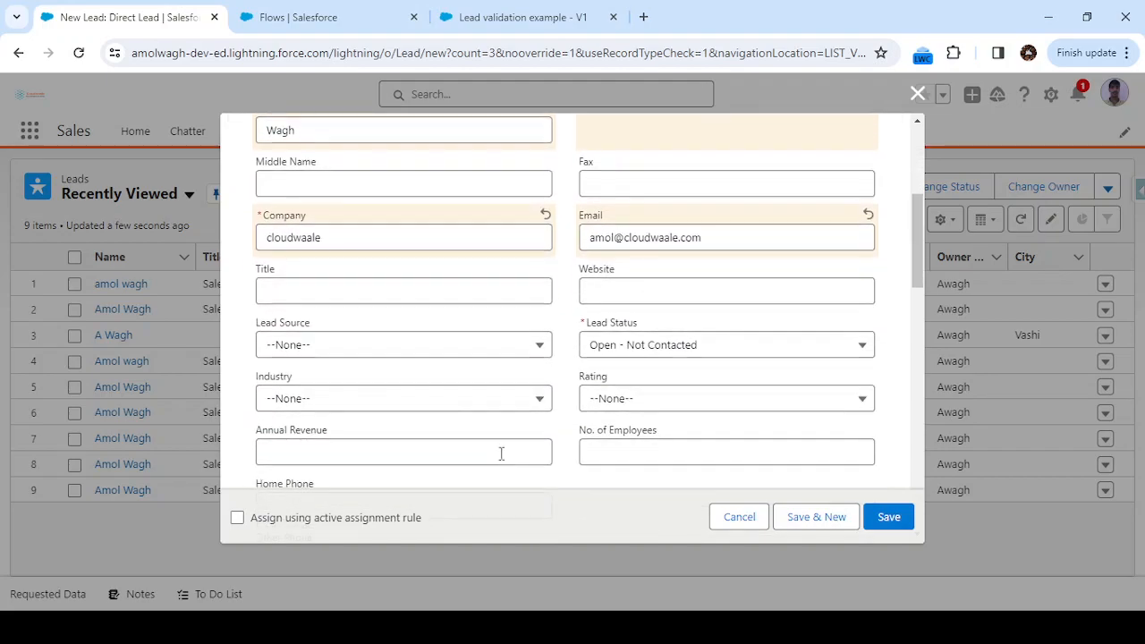
{"action": "scroll", "coordinate": [510, 419], "scroll_direction": "down", "scroll_amount": 2}
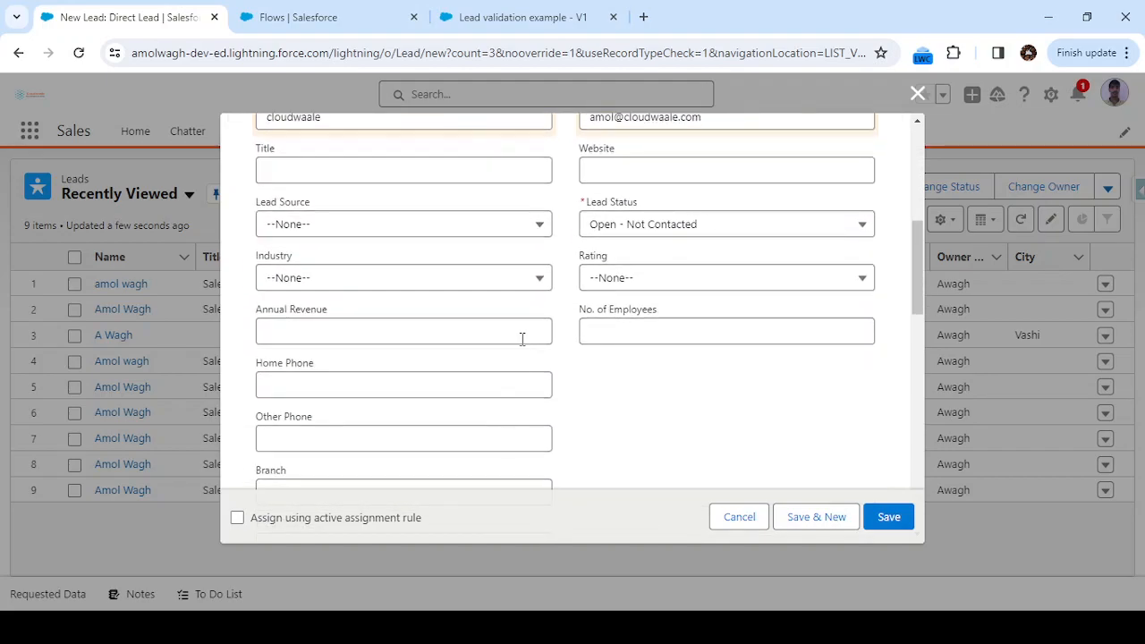
{"action": "scroll", "coordinate": [523, 338], "scroll_direction": "up", "scroll_amount": 5}
{"action": "scroll", "coordinate": [586, 358], "scroll_direction": "down", "scroll_amount": 1}
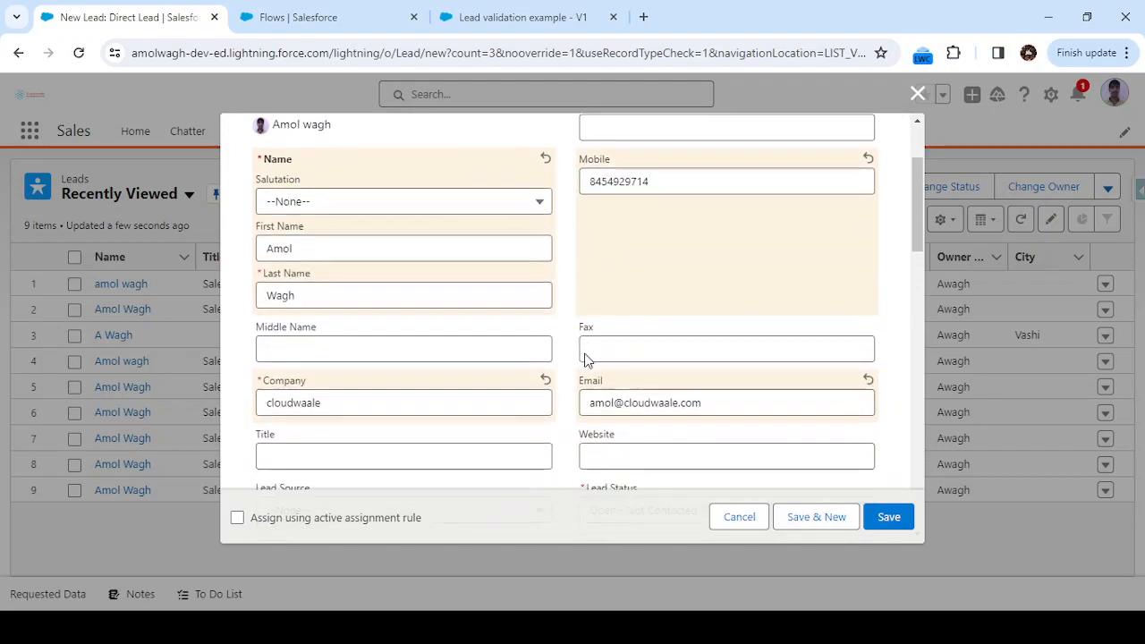
{"action": "scroll", "coordinate": [586, 358], "scroll_direction": "down", "scroll_amount": 1}
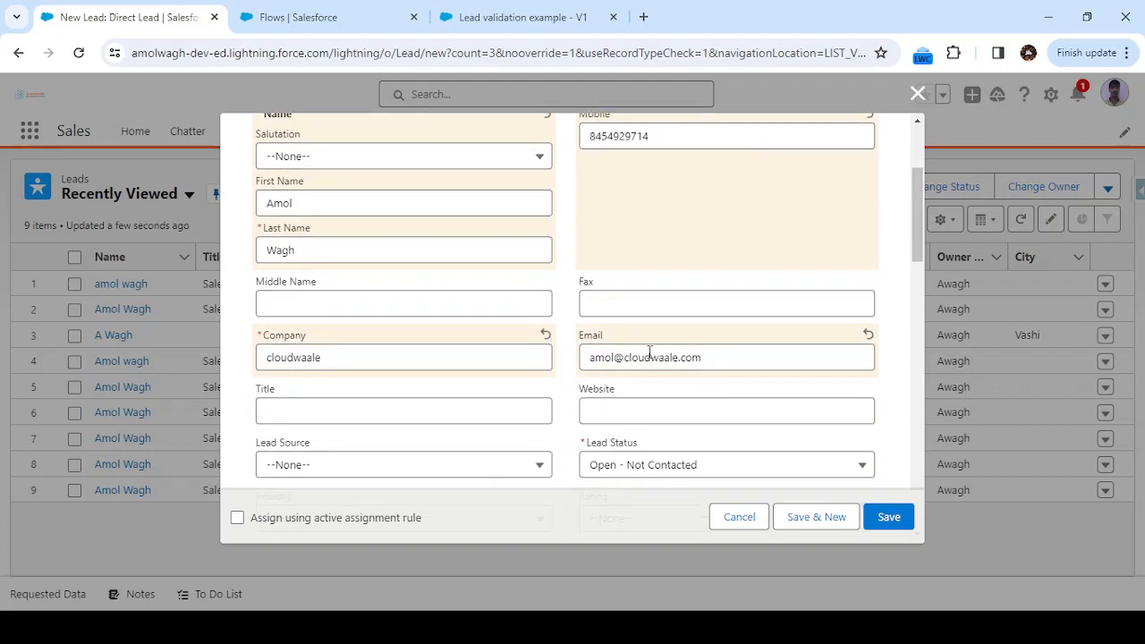
Save the lead and inspect the 'Duplicate Record found in contact with this email id.' error under Email.
{"action": "left_click", "coordinate": [889, 517]}
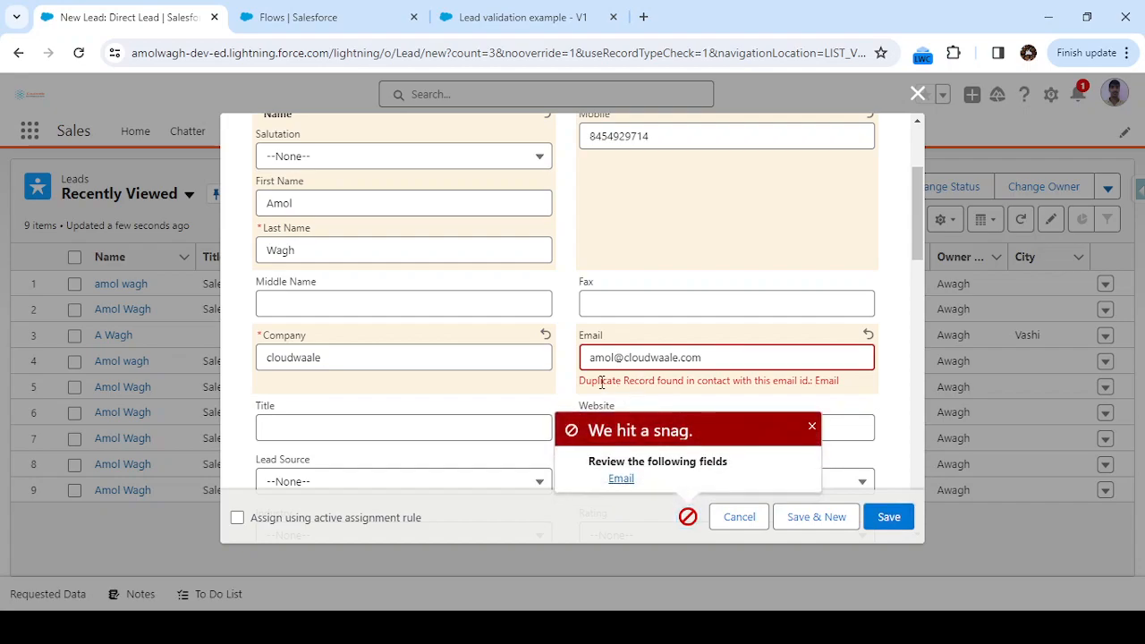
{"action": "left_click_drag", "start_coordinate": [579, 383], "coordinate": [850, 384]}
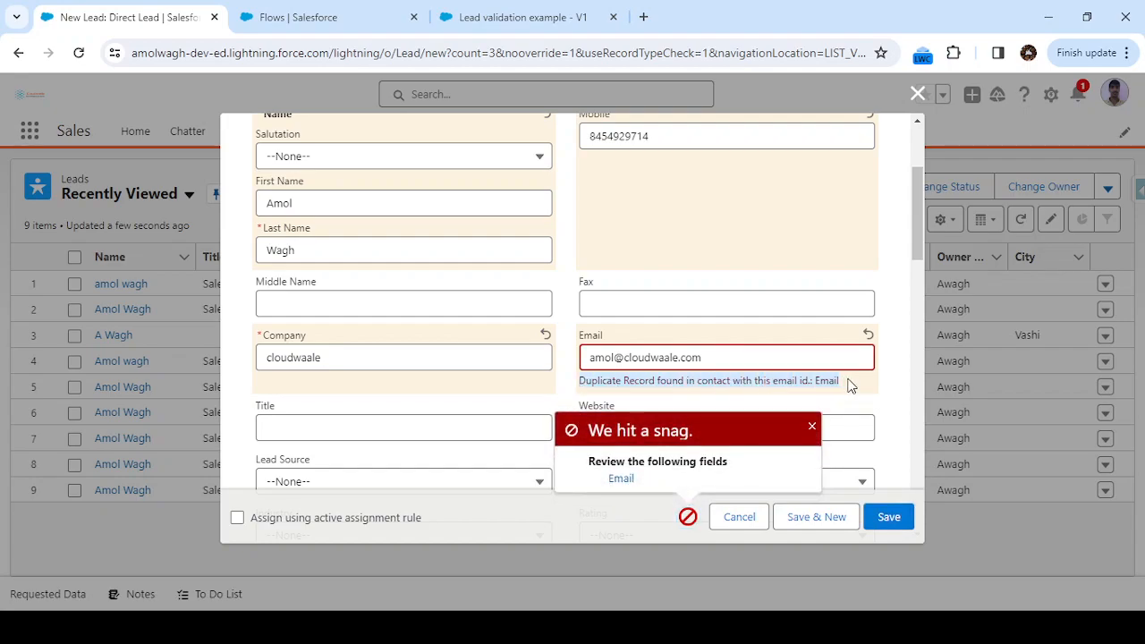
{"action": "left_click", "coordinate": [850, 385]}
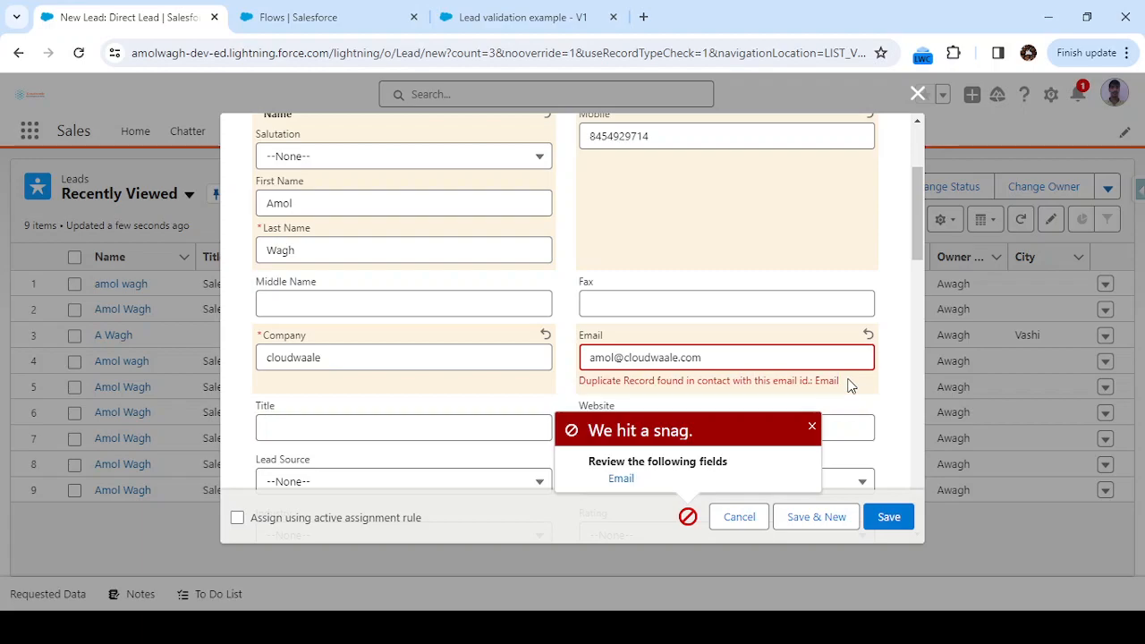
{"action": "left_click", "coordinate": [811, 426]}
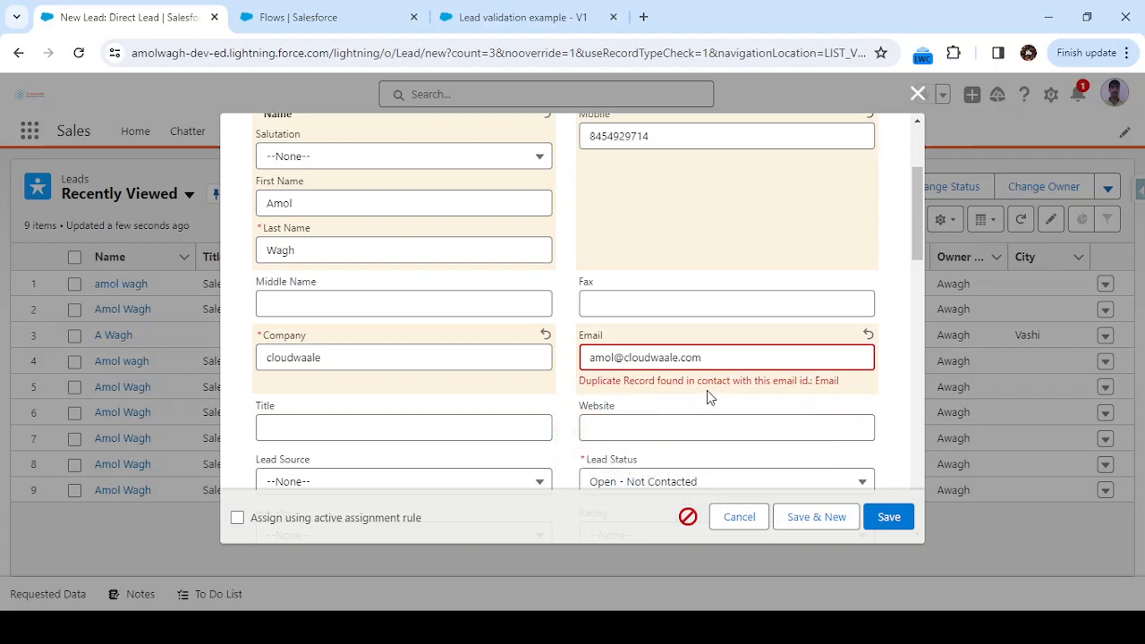
{"action": "double_click", "coordinate": [826, 383]}
{"action": "left_click_drag", "start_coordinate": [598, 381], "coordinate": [585, 382]}
{"action": "scroll", "coordinate": [582, 381], "scroll_direction": "up", "scroll_amount": 1}
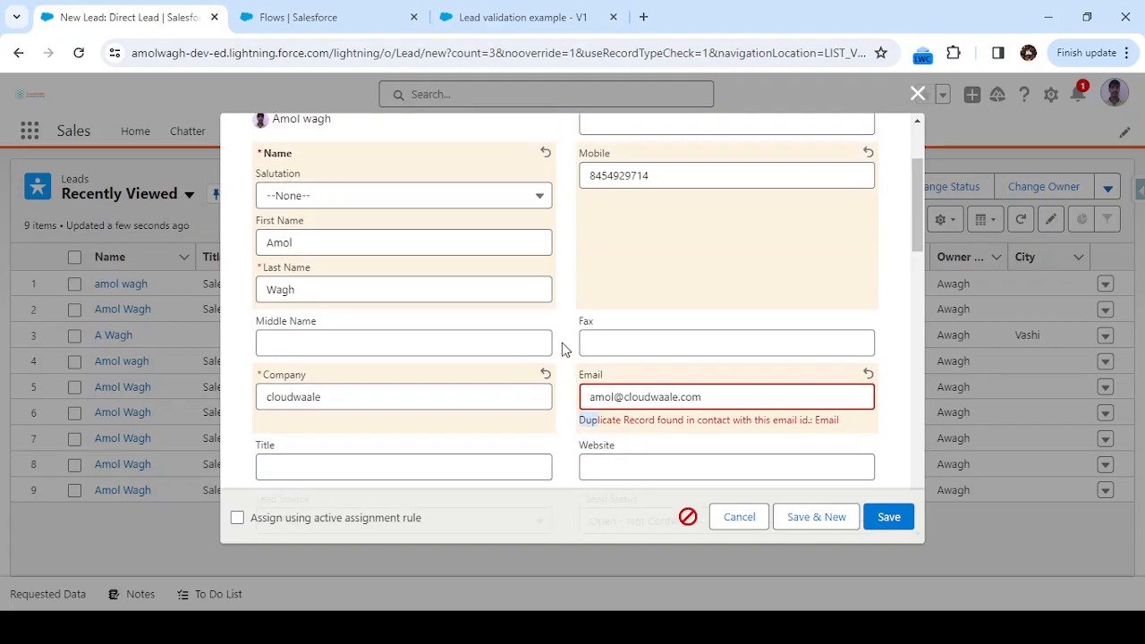
{"action": "scroll", "coordinate": [563, 349], "scroll_direction": "down", "scroll_amount": 1}
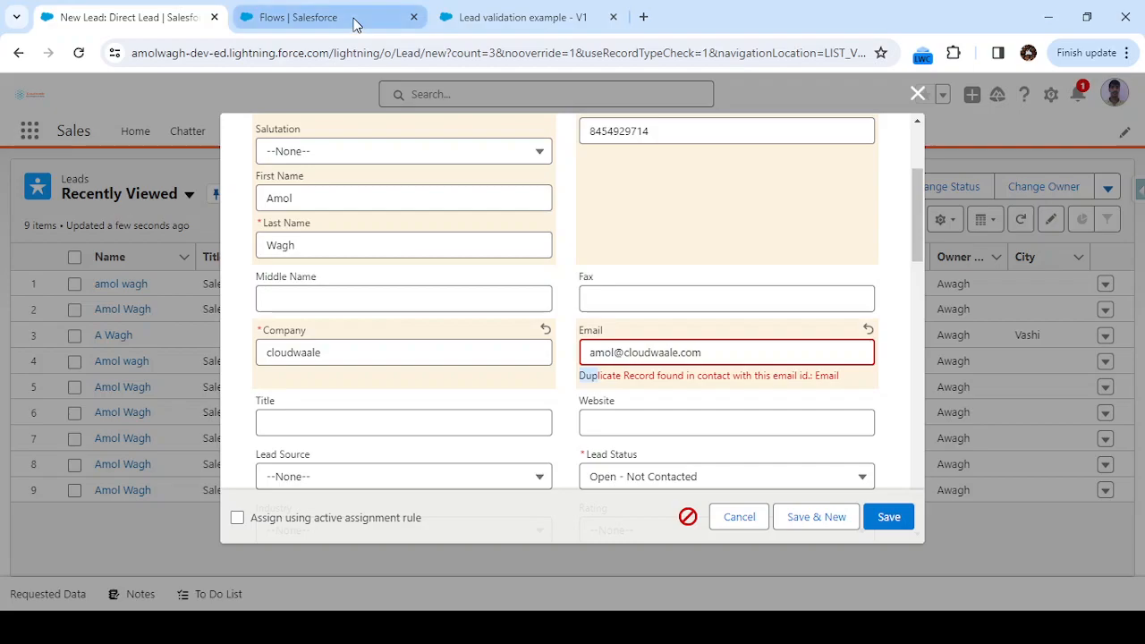
Set the flow's validation error to display in a window on the record page.
{"action": "left_click", "coordinate": [514, 17]}
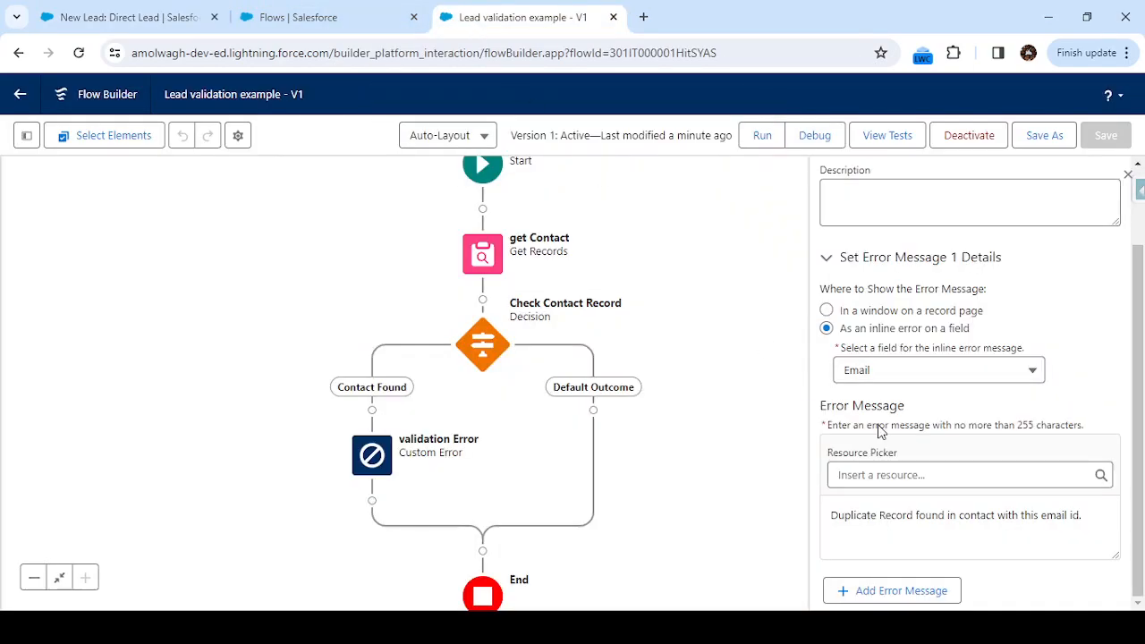
{"action": "left_click", "coordinate": [825, 312]}
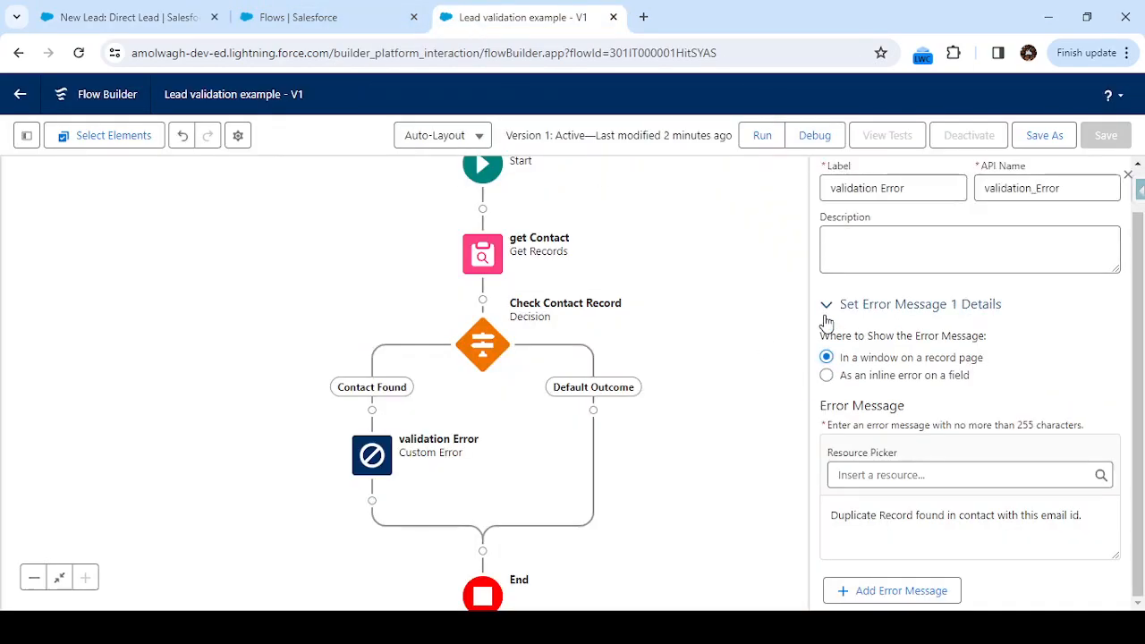
{"action": "left_click_drag", "start_coordinate": [841, 357], "coordinate": [989, 368]}
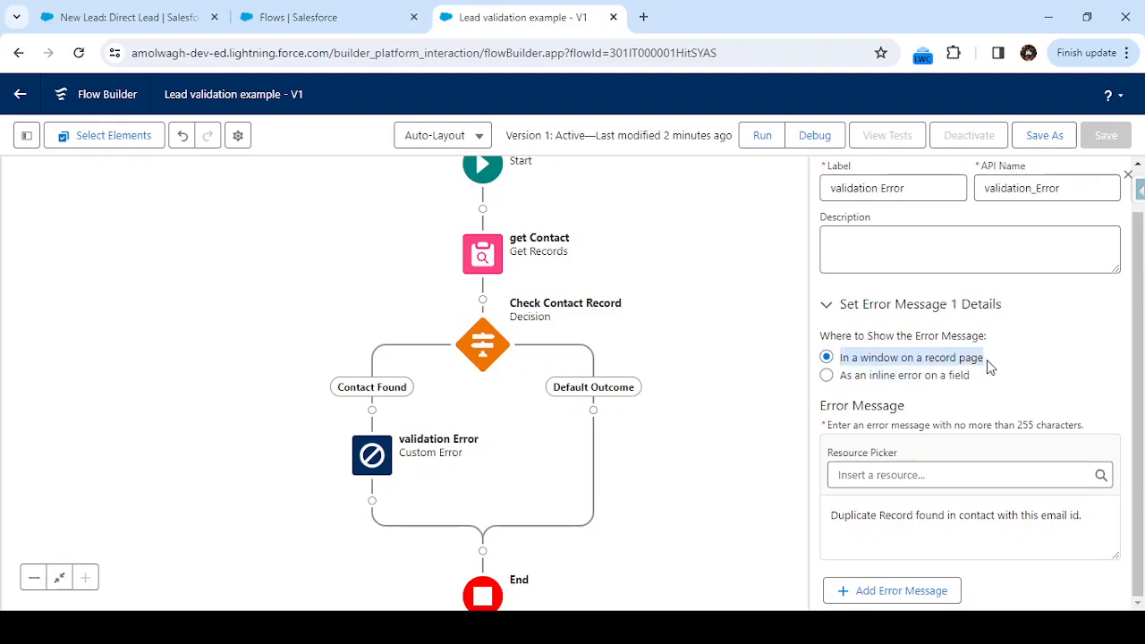
{"action": "left_click", "coordinate": [841, 365]}
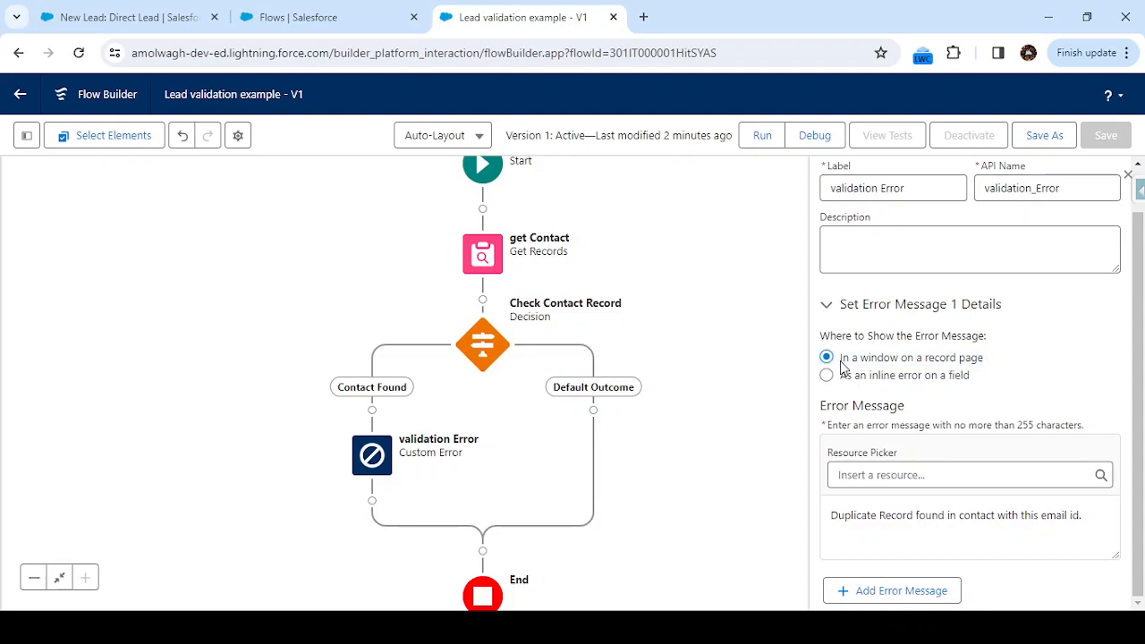
Save the flow as a new Version 2 and activate it.
{"action": "left_click", "coordinate": [1044, 135]}
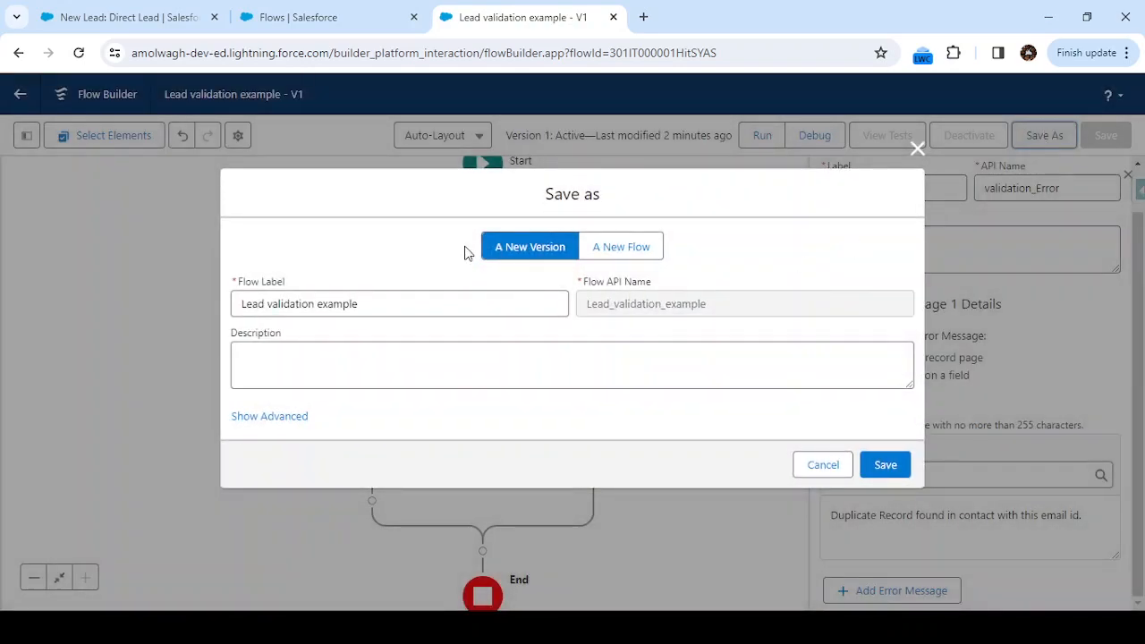
{"action": "left_click", "coordinate": [890, 472]}
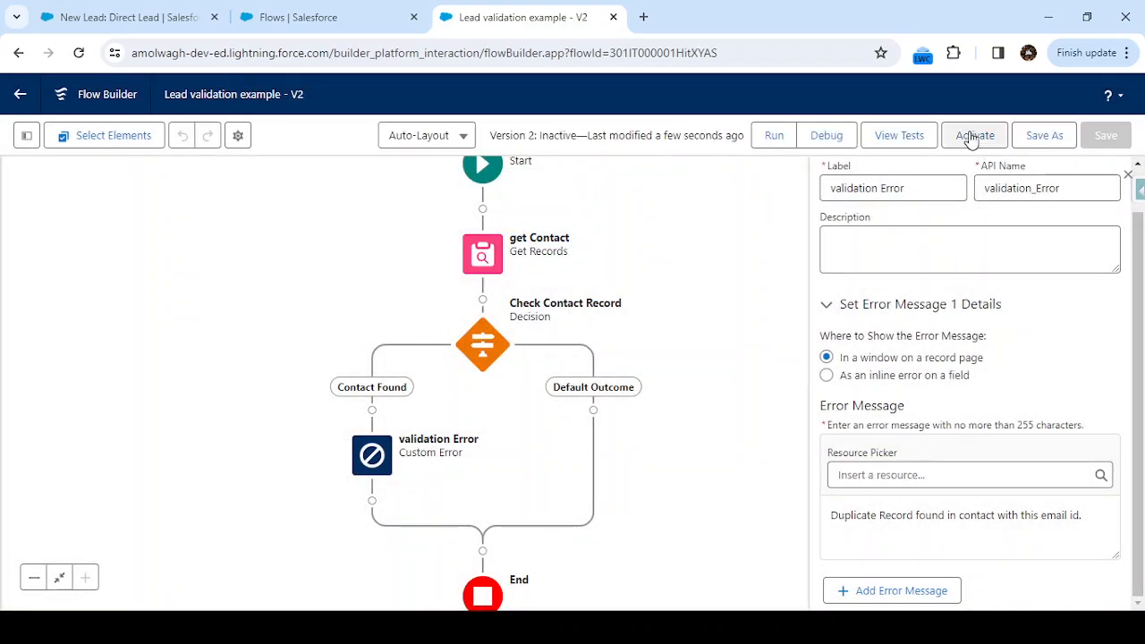
{"action": "left_click", "coordinate": [973, 139]}
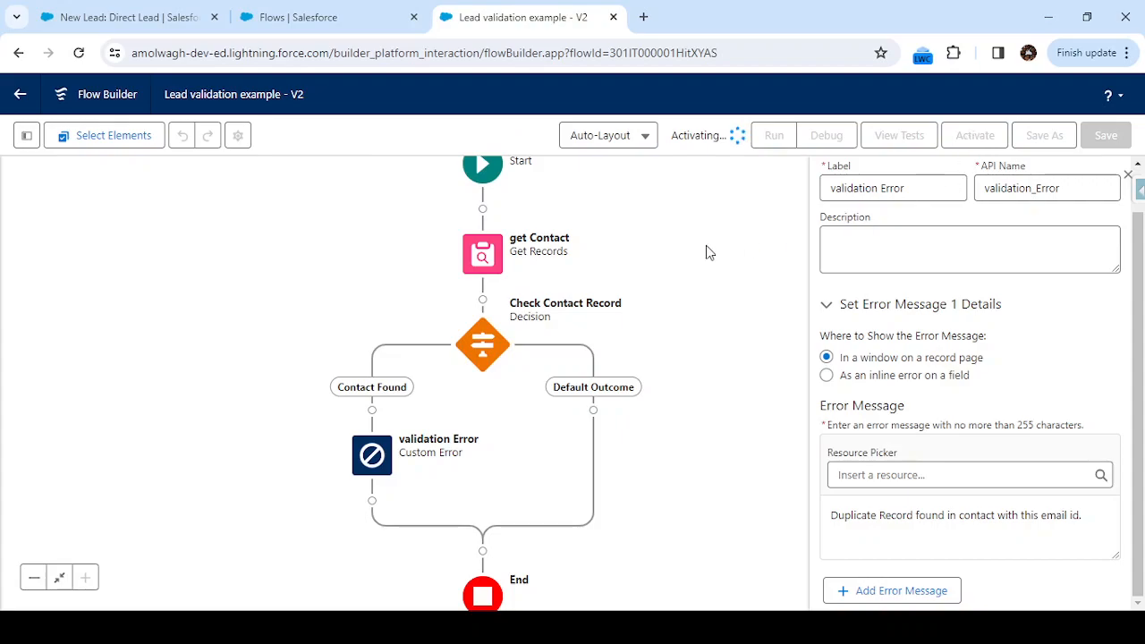
{"action": "left_click", "coordinate": [198, 7]}
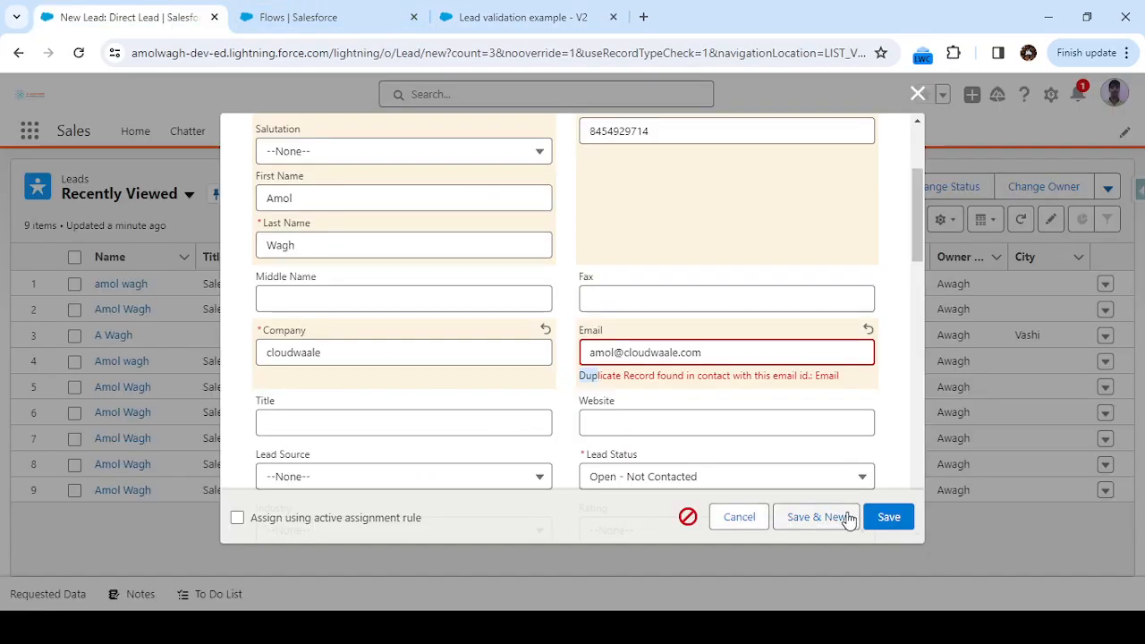
Retry saving the lead and review the page-level 'We hit a snag' duplicate error popup.
{"action": "left_click", "coordinate": [889, 517]}
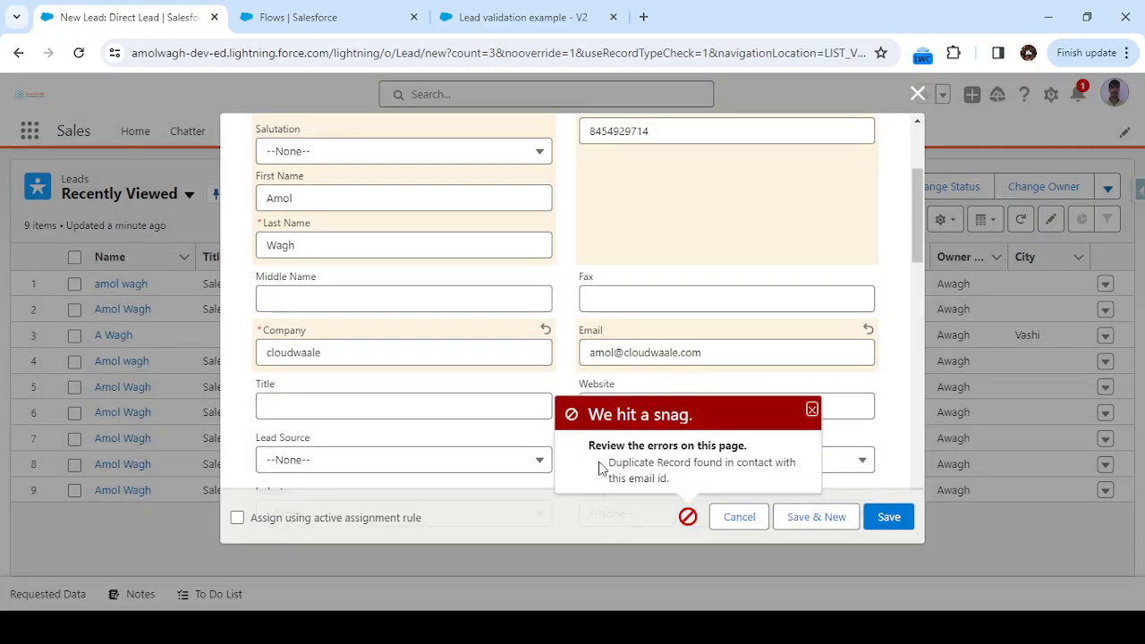
{"action": "left_click_drag", "start_coordinate": [601, 469], "coordinate": [672, 483]}
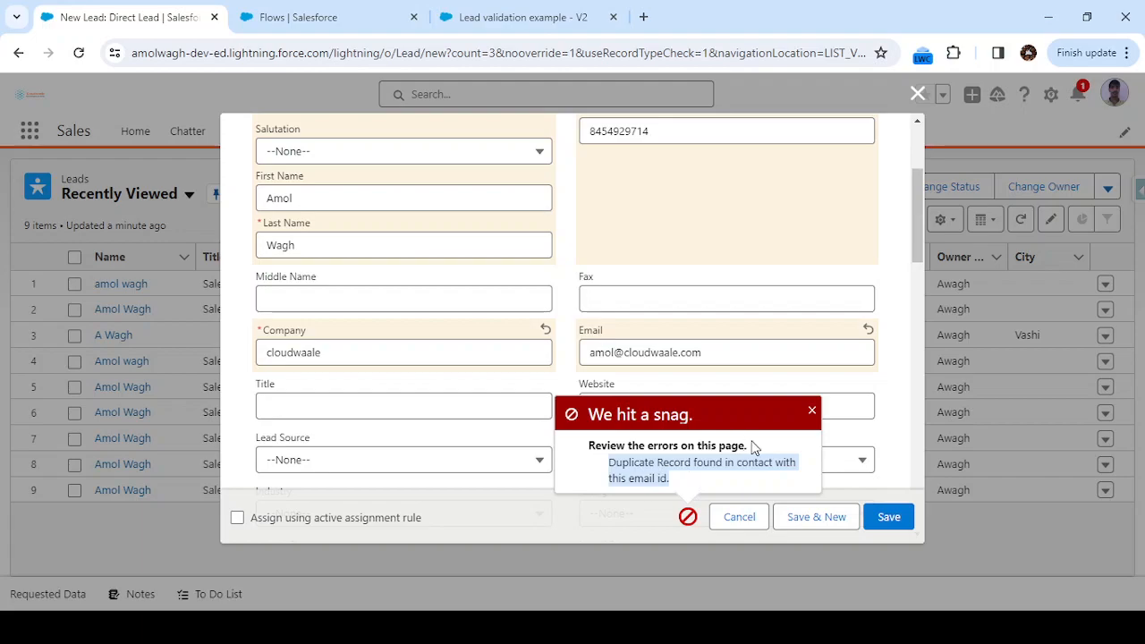
{"action": "left_click", "coordinate": [812, 411]}
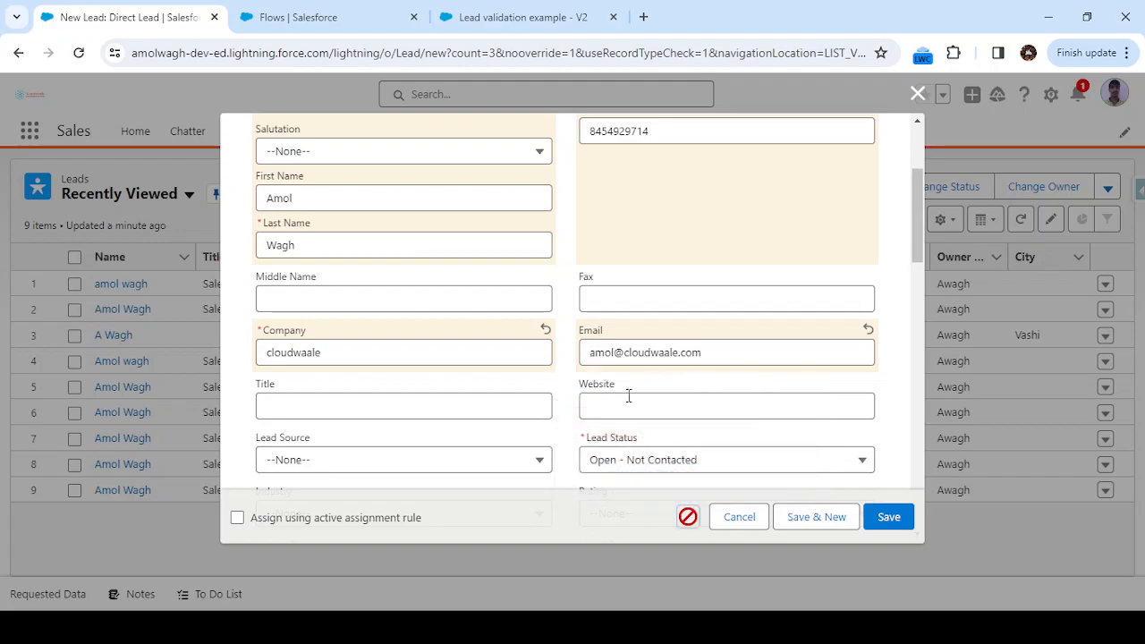
{"action": "left_click", "coordinate": [689, 517]}
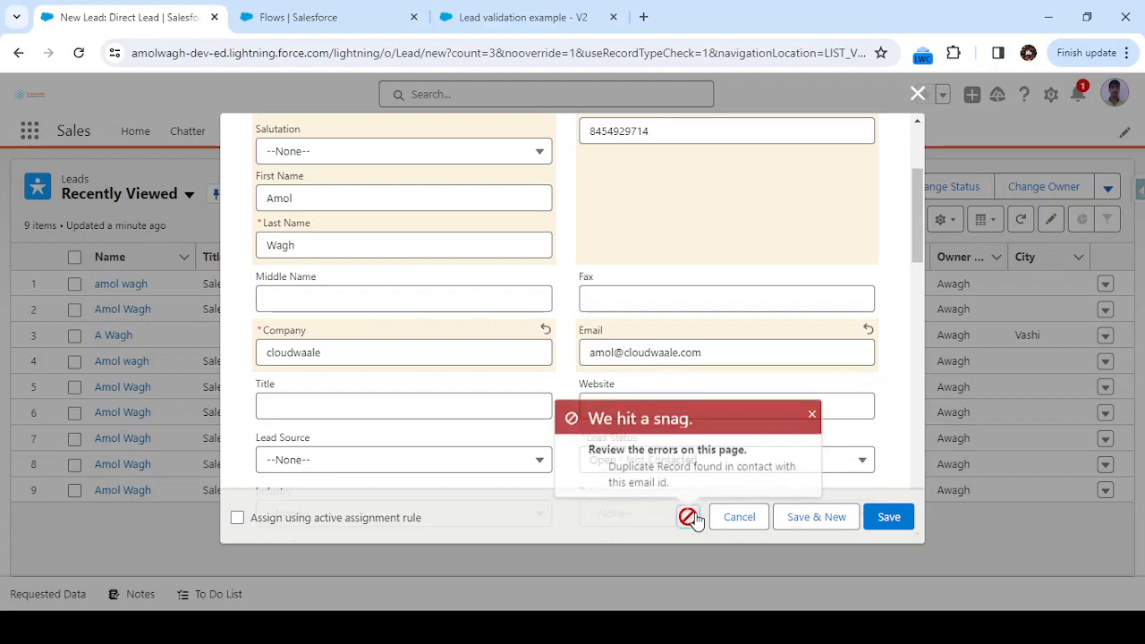
{"action": "left_click", "coordinate": [506, 18]}
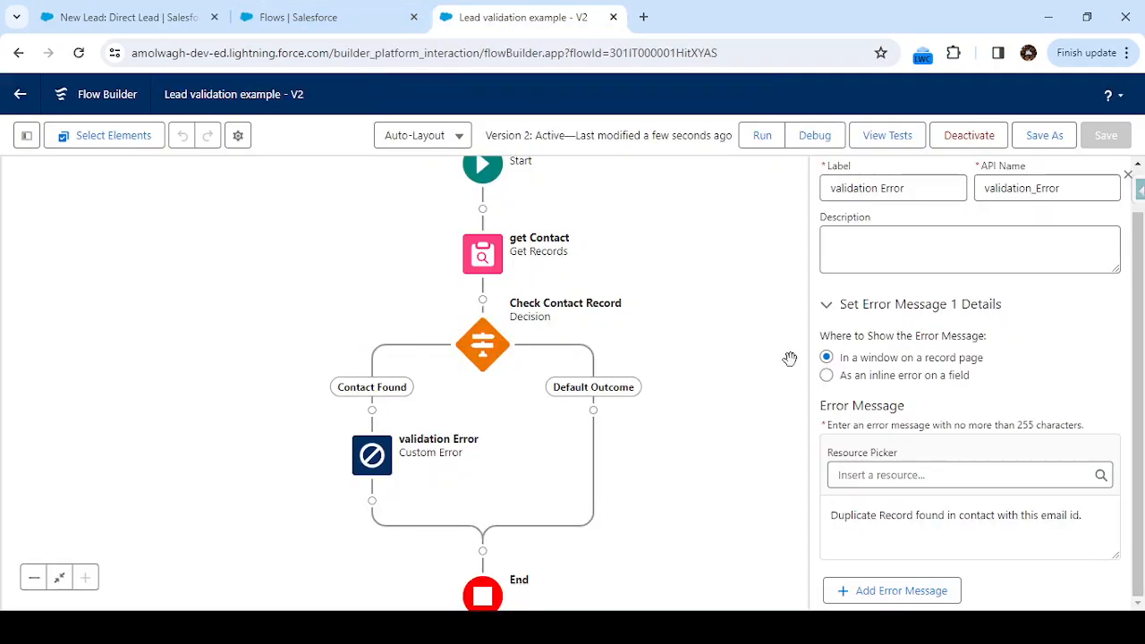
{"action": "left_click", "coordinate": [175, 25]}
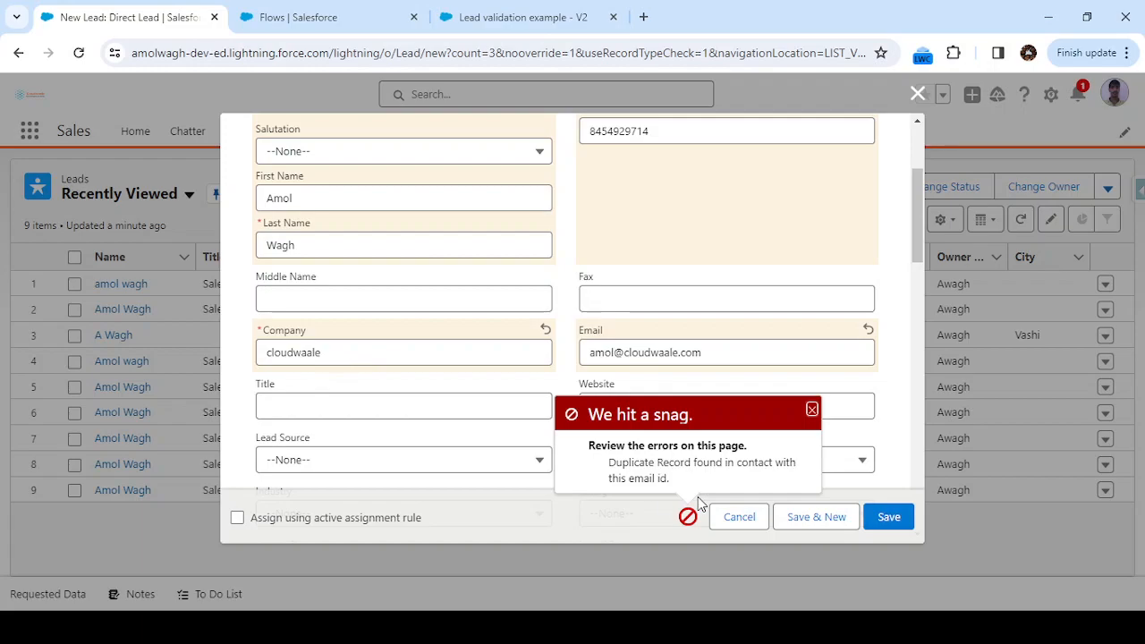
{"action": "left_click", "coordinate": [811, 411]}
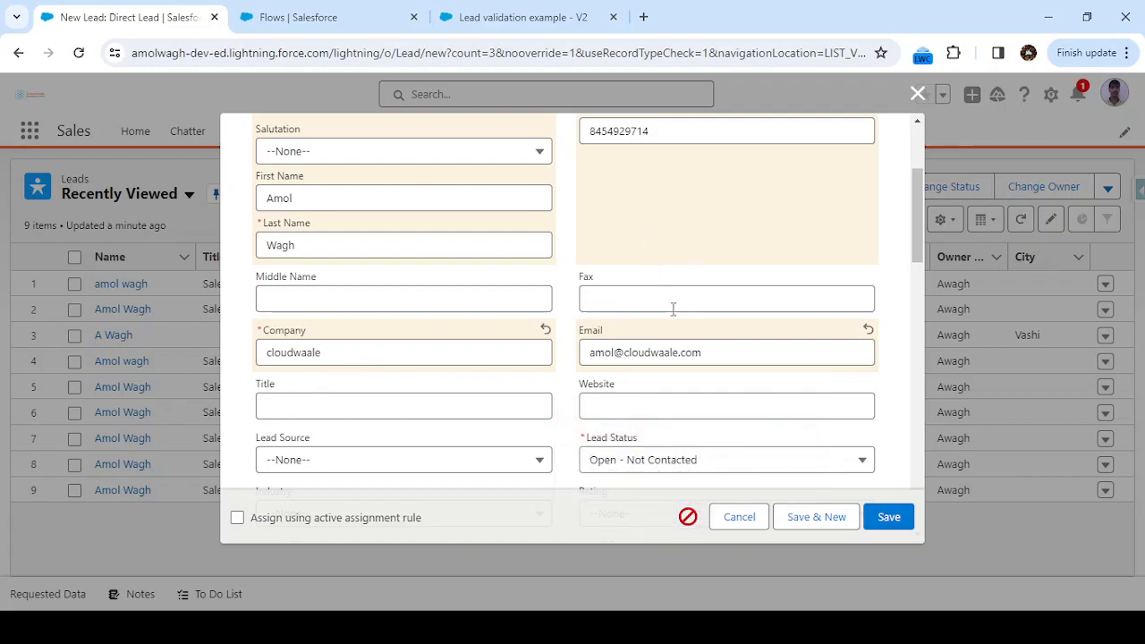
Alter the lead's email to a non-matching address and save to create the lead.
{"action": "left_click", "coordinate": [717, 358]}
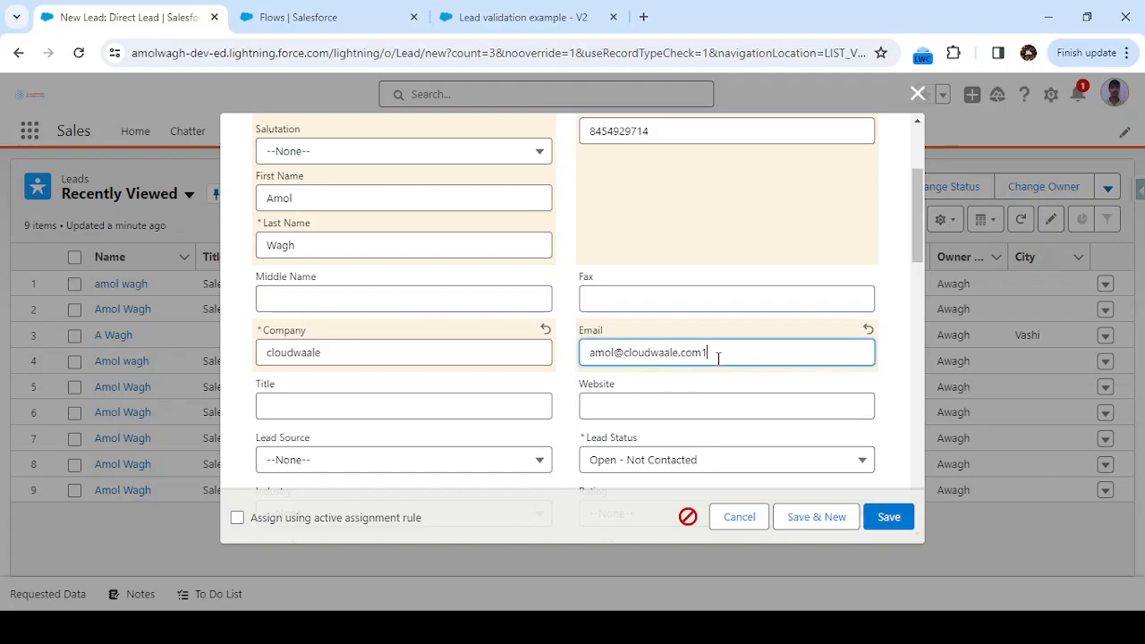
{"action": "left_click", "coordinate": [889, 526]}
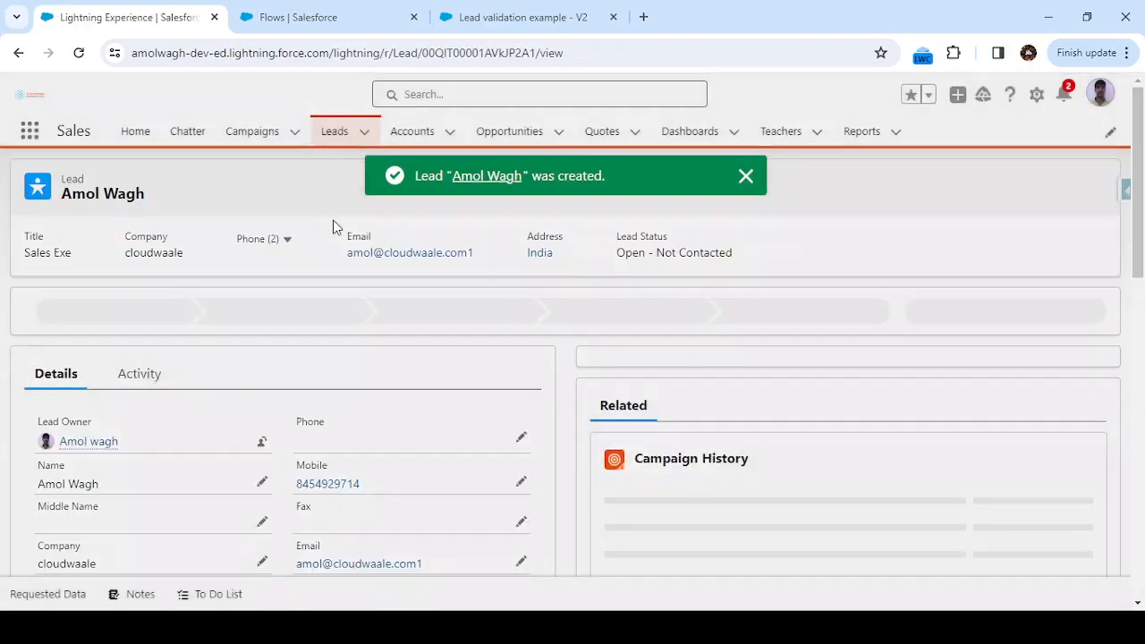
{"action": "scroll", "coordinate": [515, 358], "scroll_direction": "down", "scroll_amount": 2}
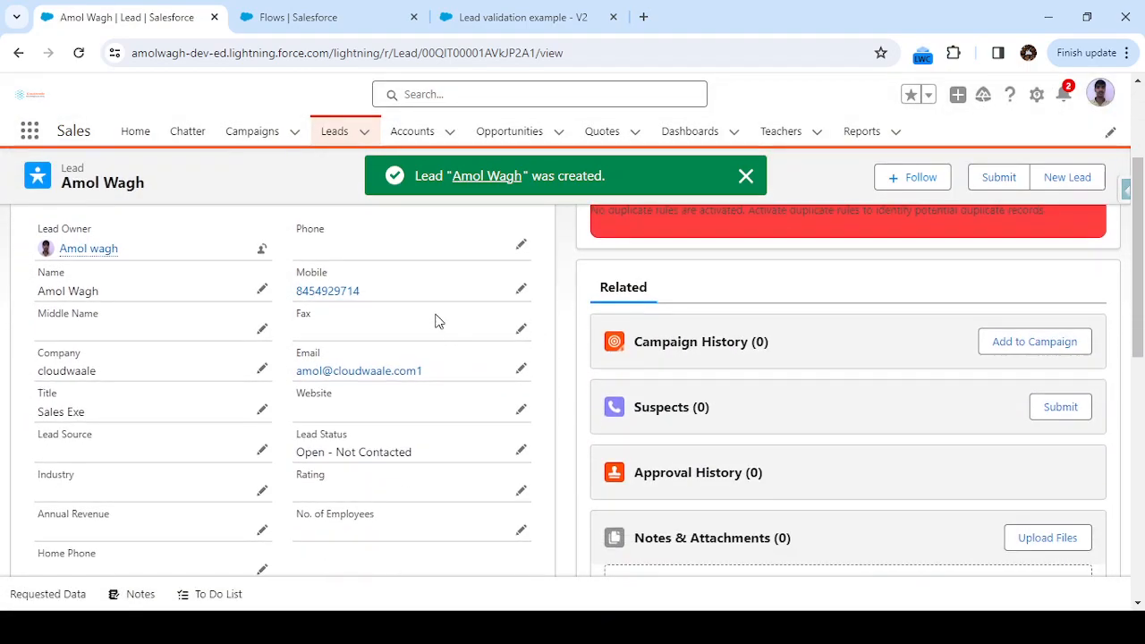
{"action": "scroll", "coordinate": [437, 322], "scroll_direction": "down", "scroll_amount": 1}
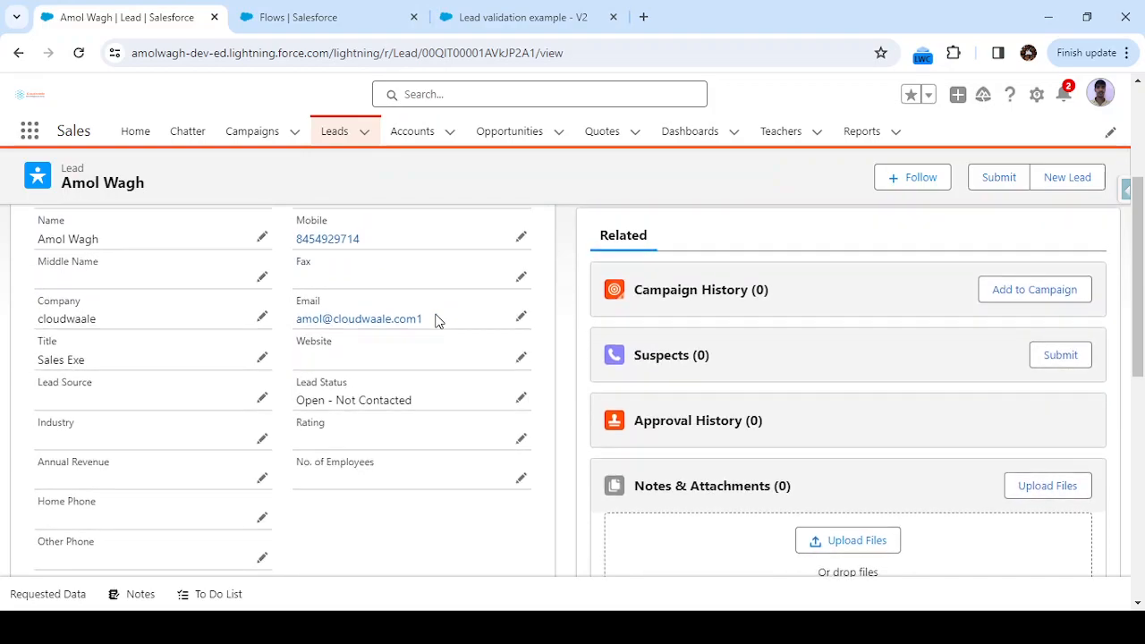
In the Version 2 flow, open the validation Error element's action menu and pan the canvas up.
{"action": "left_click", "coordinate": [464, 18]}
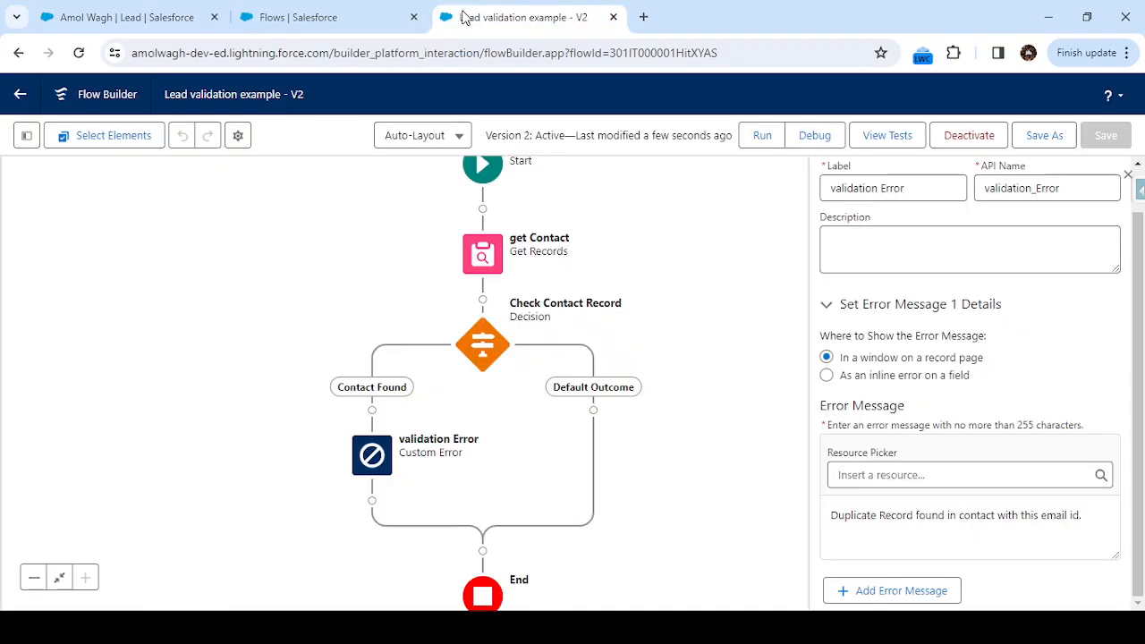
{"action": "left_click", "coordinate": [372, 456]}
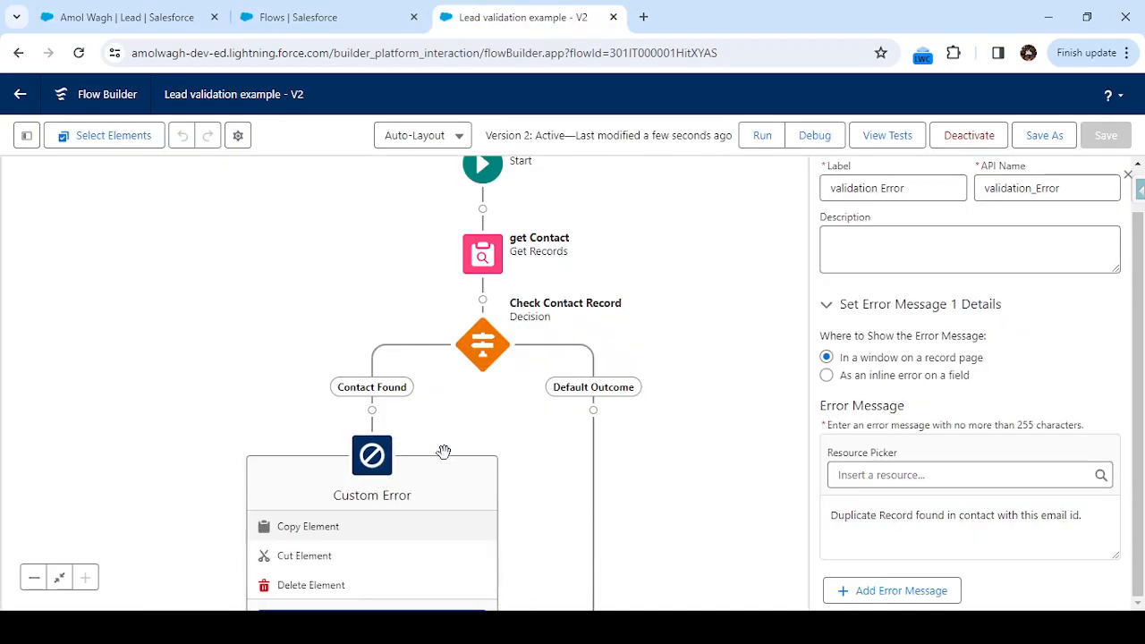
{"action": "left_click_drag", "start_coordinate": [564, 495], "coordinate": [581, 368]}
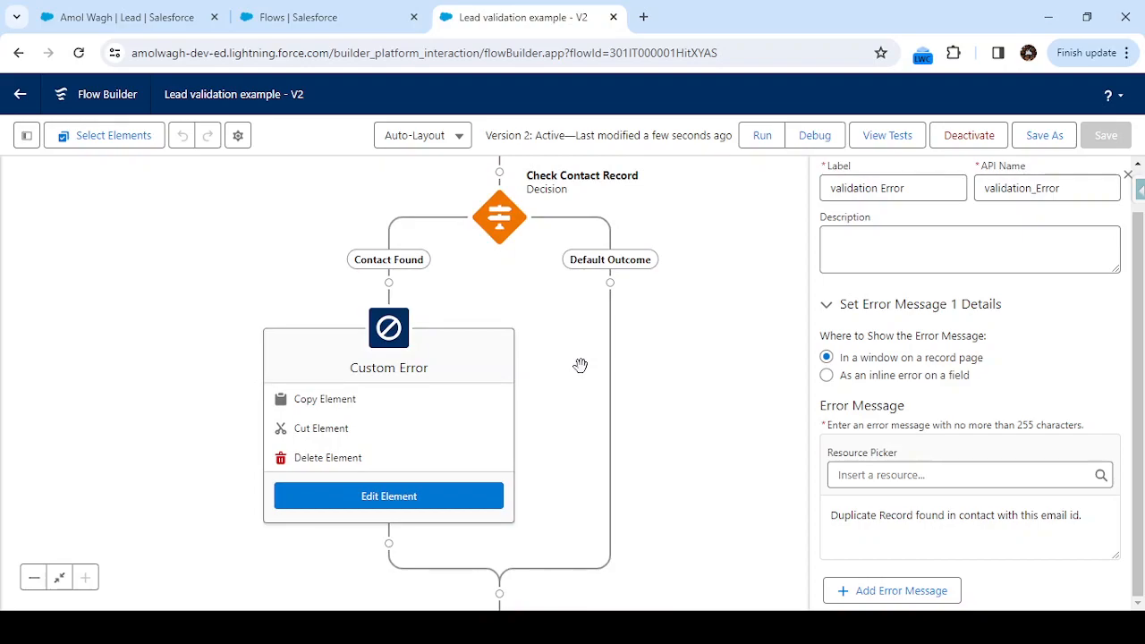